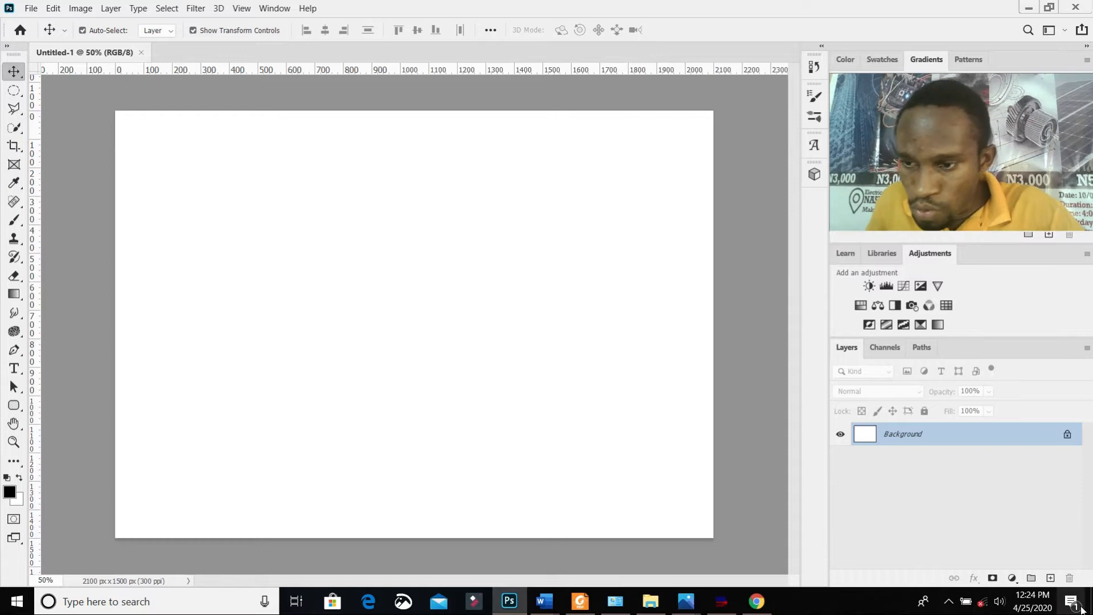
Step: Open the celebration image from the desktop as a separate document, assigning the working RGB profile ProPhoto RGB
left_click(1090, 605)
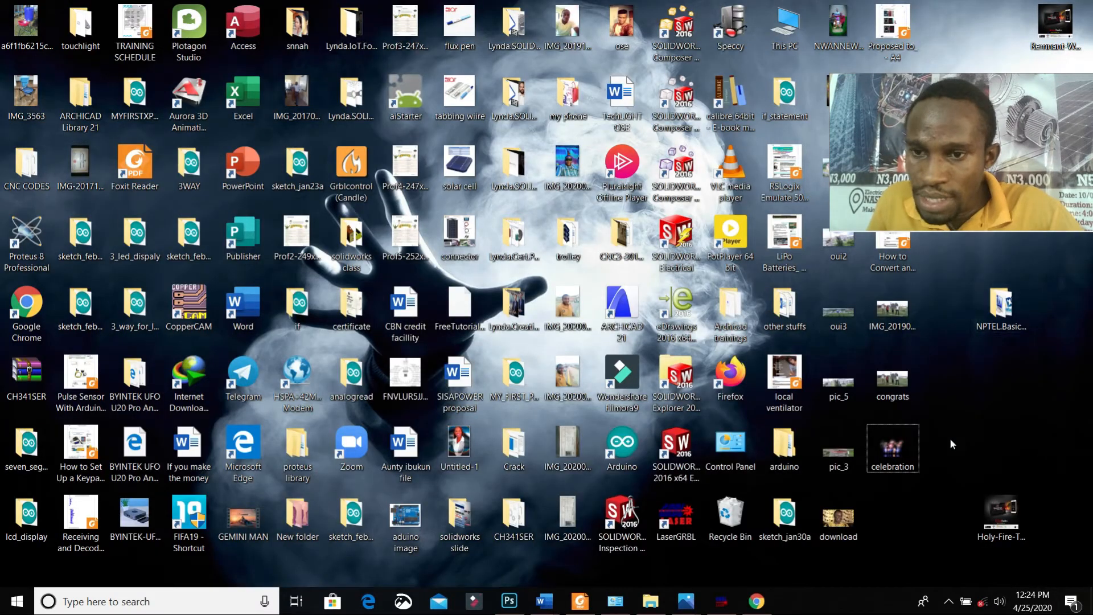
left_click_drag(907, 436, 878, 480)
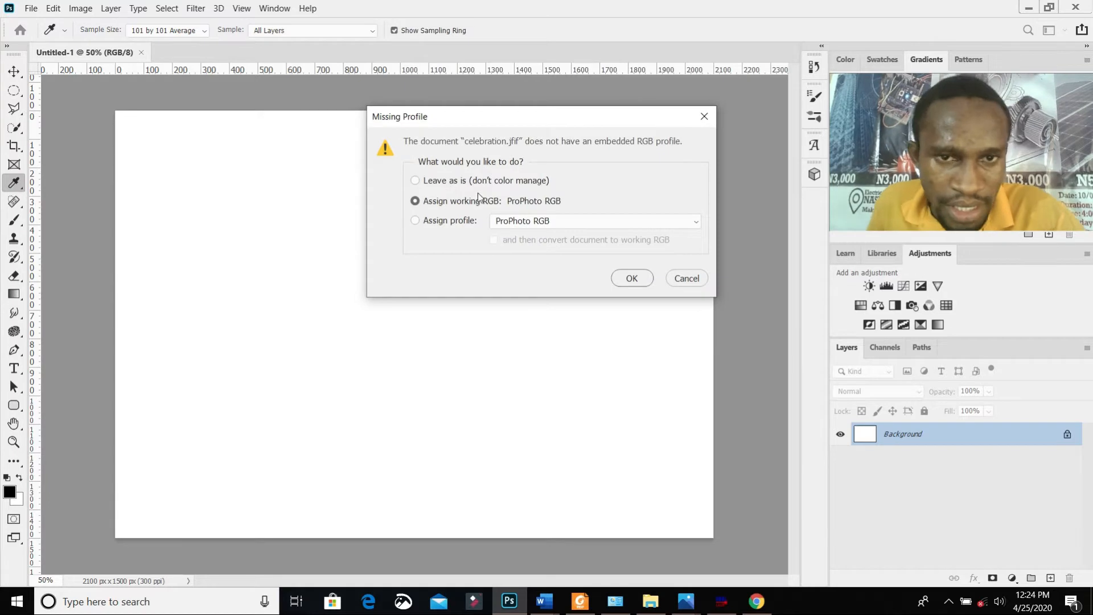
left_click(633, 277)
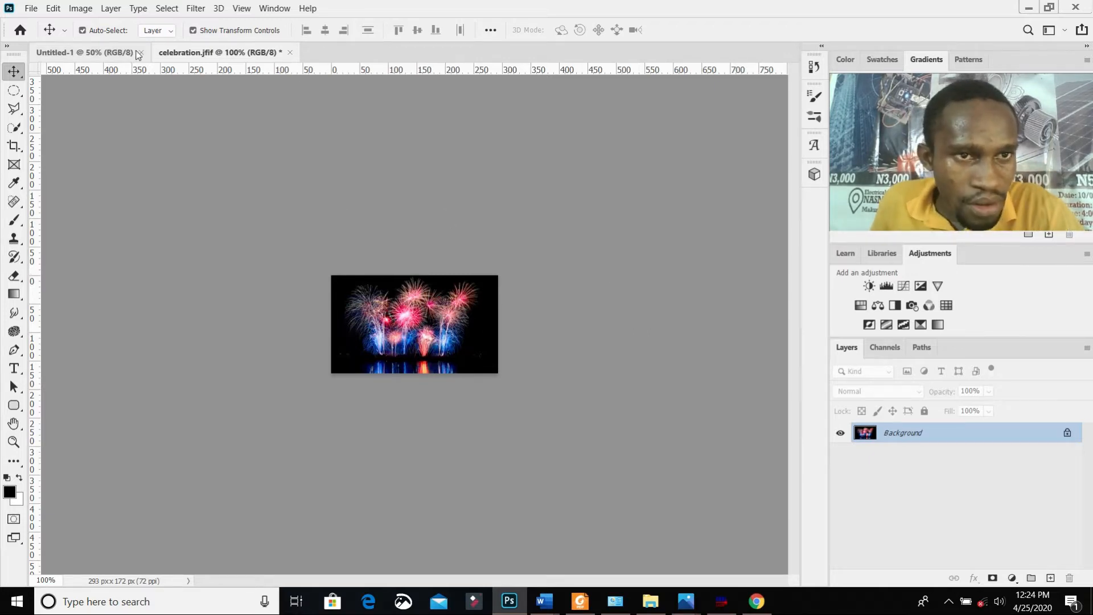
Step: Unlock the background layer of celebration.jfif and copy the fireworks image into the Untitled-1 document
left_click(115, 54)
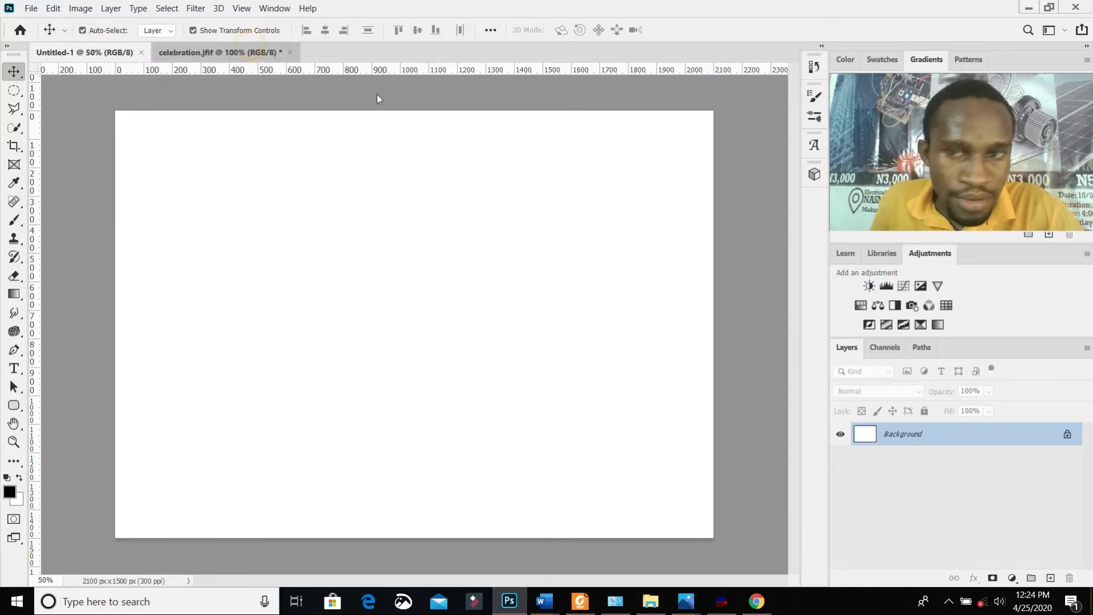
key("ctrl+Tab")
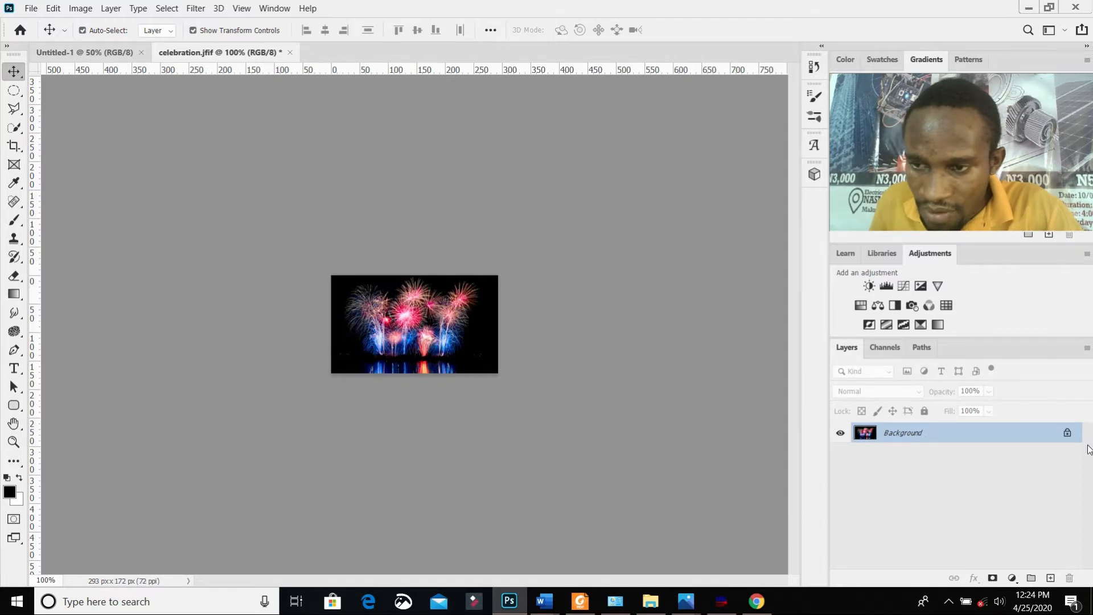
left_click(1068, 434)
left_click_drag(981, 433, 323, 291)
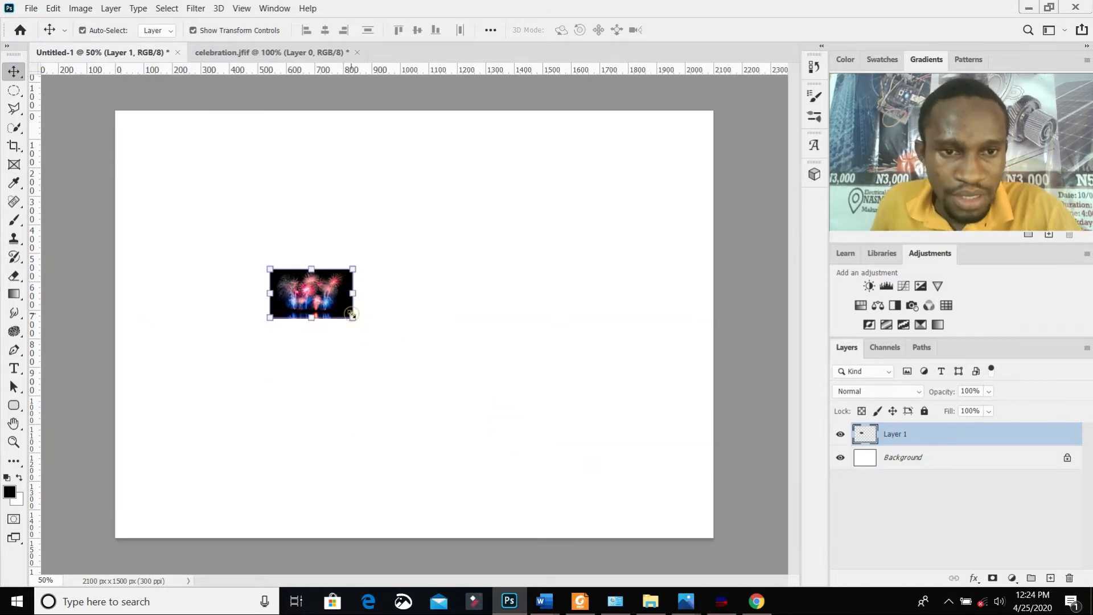
Step: Enlarge the fireworks layer to cover most of the canvas, and hide that layer
left_click_drag(556, 543, 587, 421)
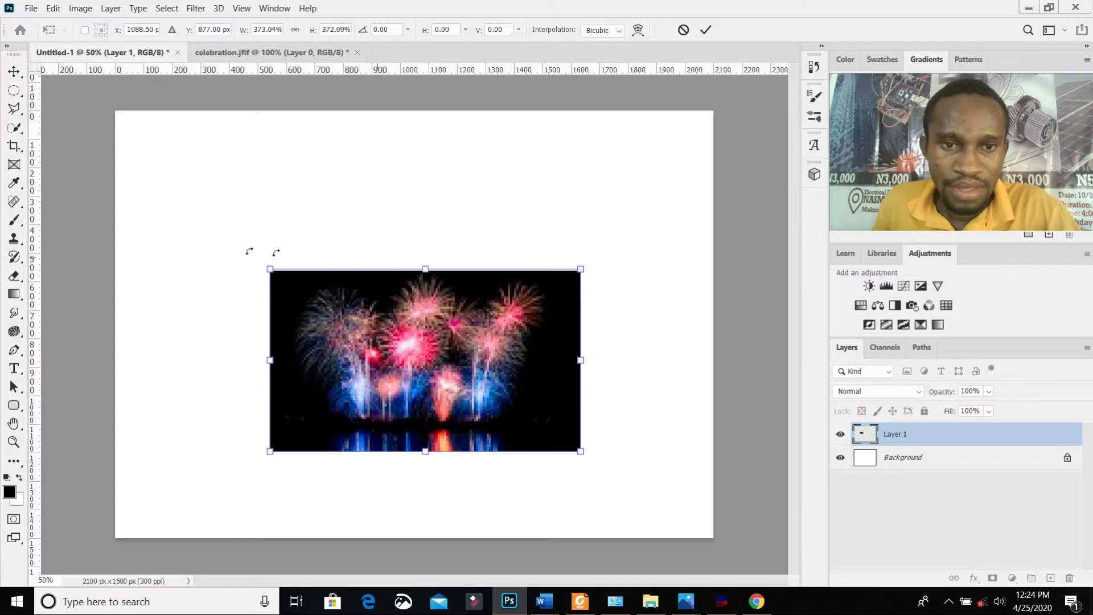
left_click_drag(267, 267, 156, 135)
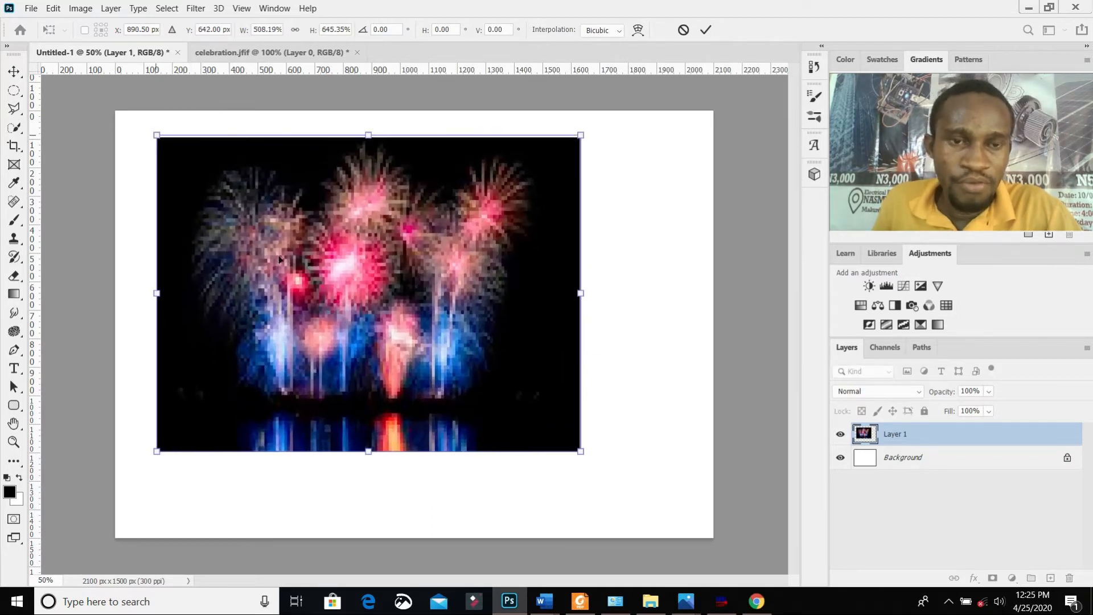
left_click_drag(578, 299, 671, 321)
left_click(840, 434)
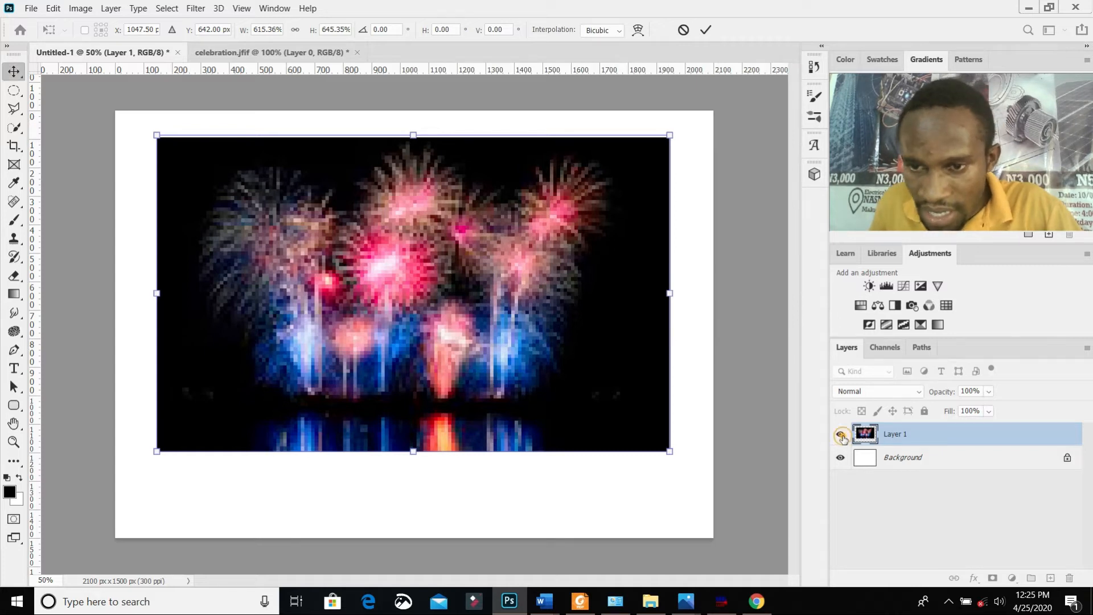
Step: Place the group photo IMG_20190725_101631_2 from the desktop into the Untitled-1 document
left_click(1029, 7)
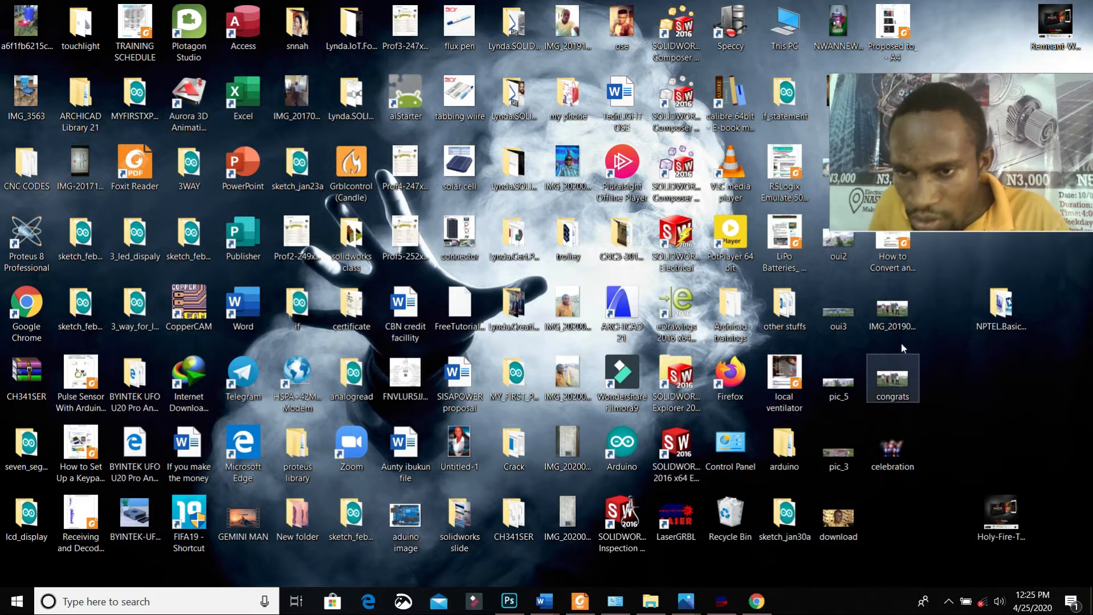
left_click_drag(907, 313, 467, 257)
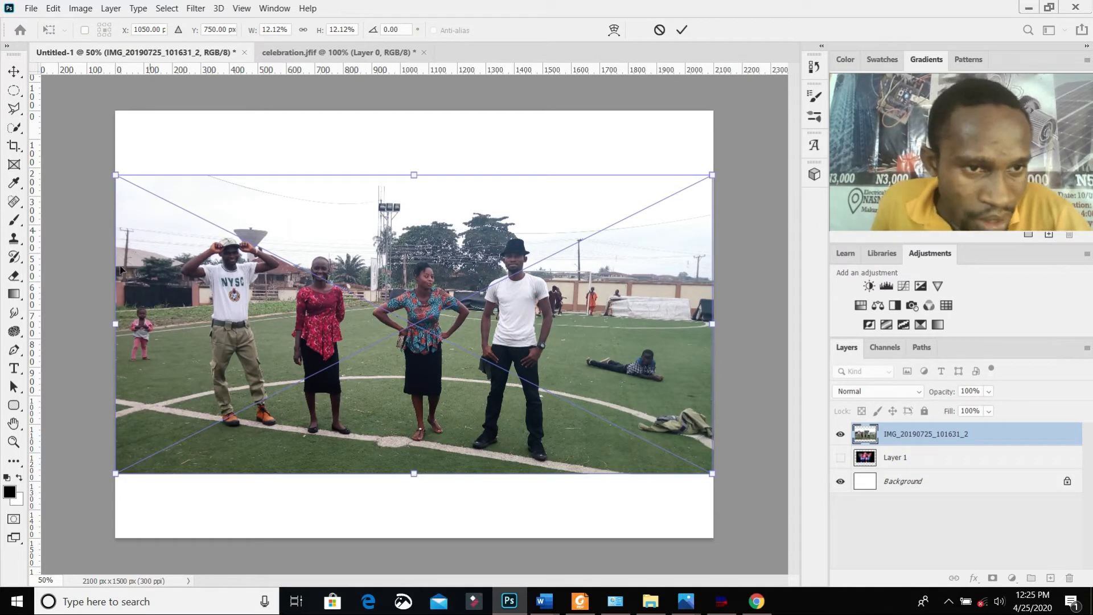
mouse_move(117, 324)
left_mouse_down()
mouse_move(153, 320)
mouse_move(121, 318)
left_mouse_up()
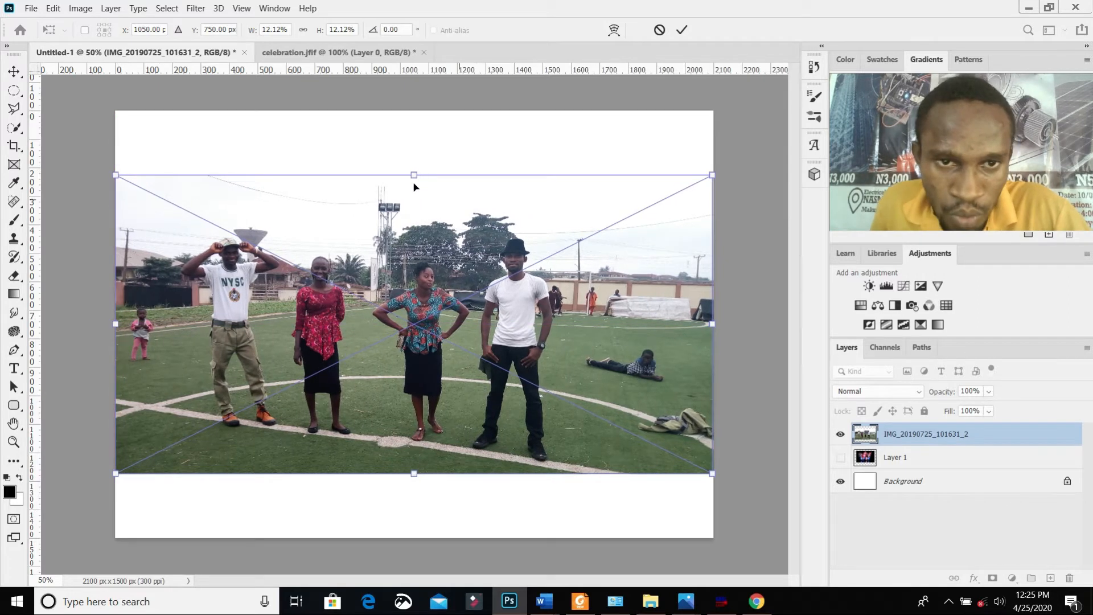
Step: Stretch the placed photo vertically to the canvas's upper edge at about 15.92% height, leaving a white strip below, and commit the transform
left_click_drag(413, 176, 414, 111)
left_click_drag(413, 478, 413, 538)
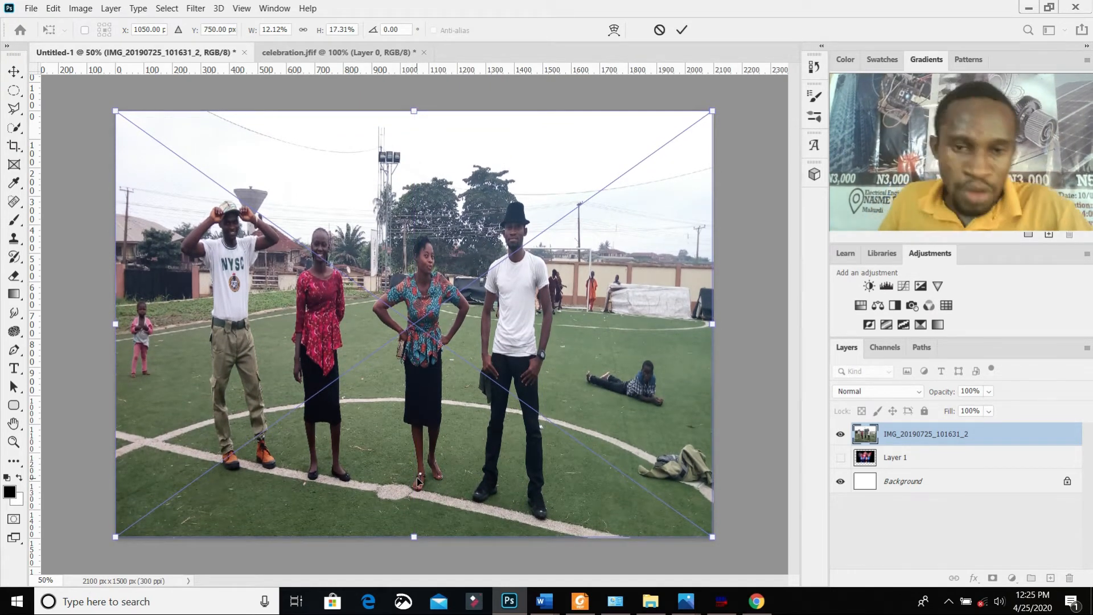
left_click_drag(417, 538, 415, 502)
left_click(86, 226)
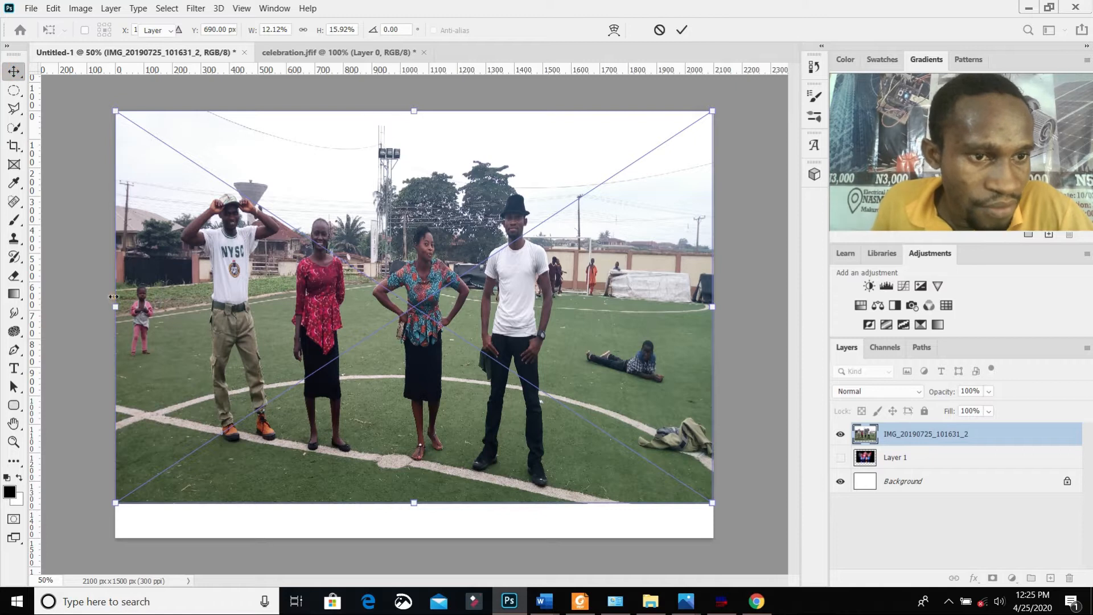
left_click(11, 477)
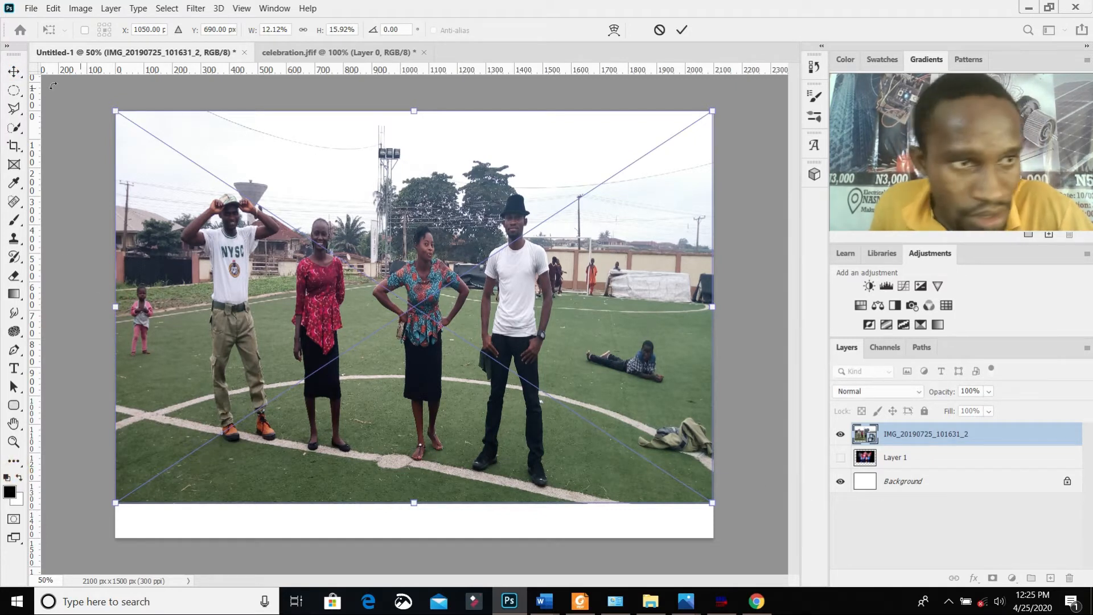
key("Return")
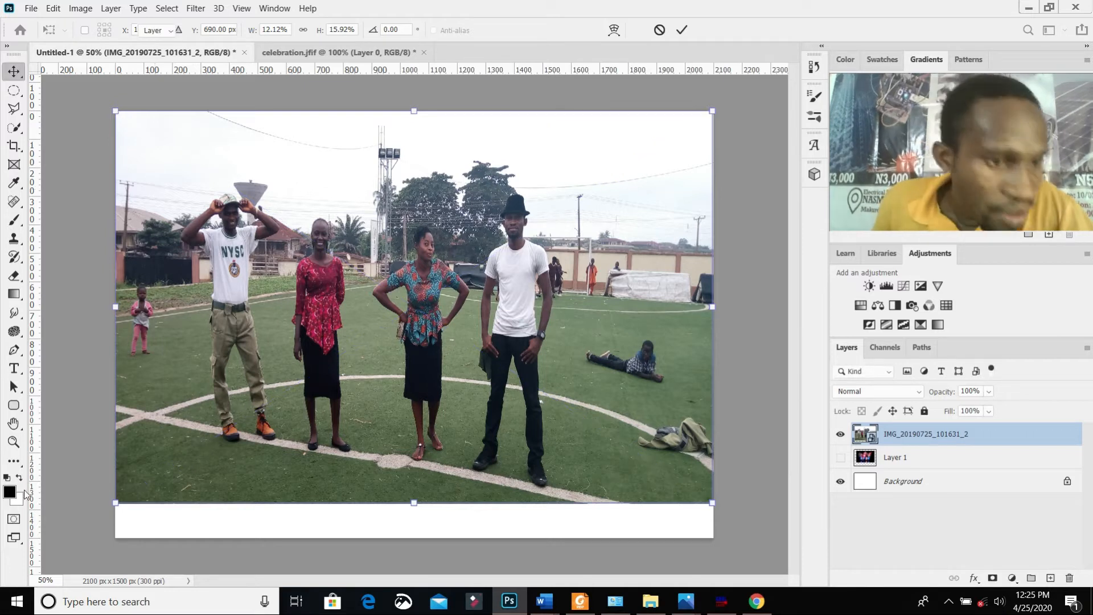
Step: Make white the foreground colour and rasterize the photo's smart object for painting with the Brush tool
left_click(19, 477)
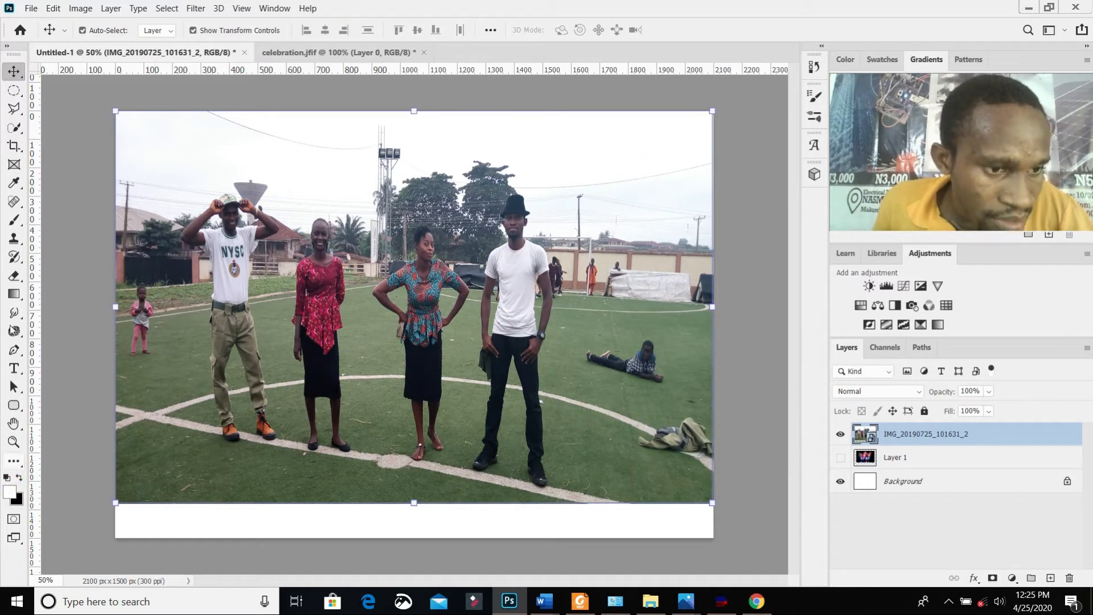
left_click(14, 219)
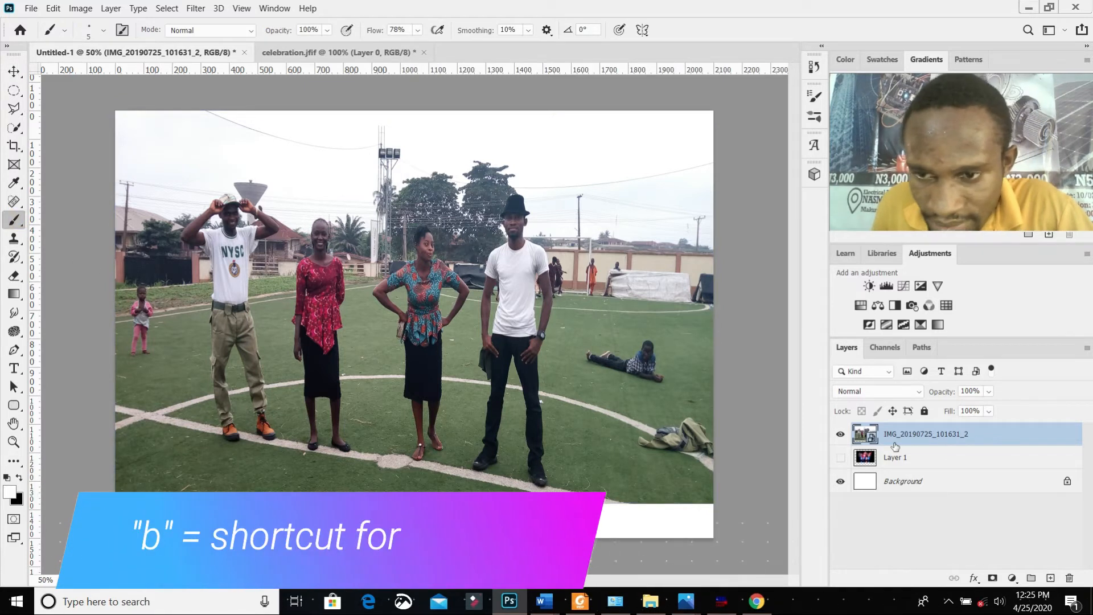
left_click(140, 267)
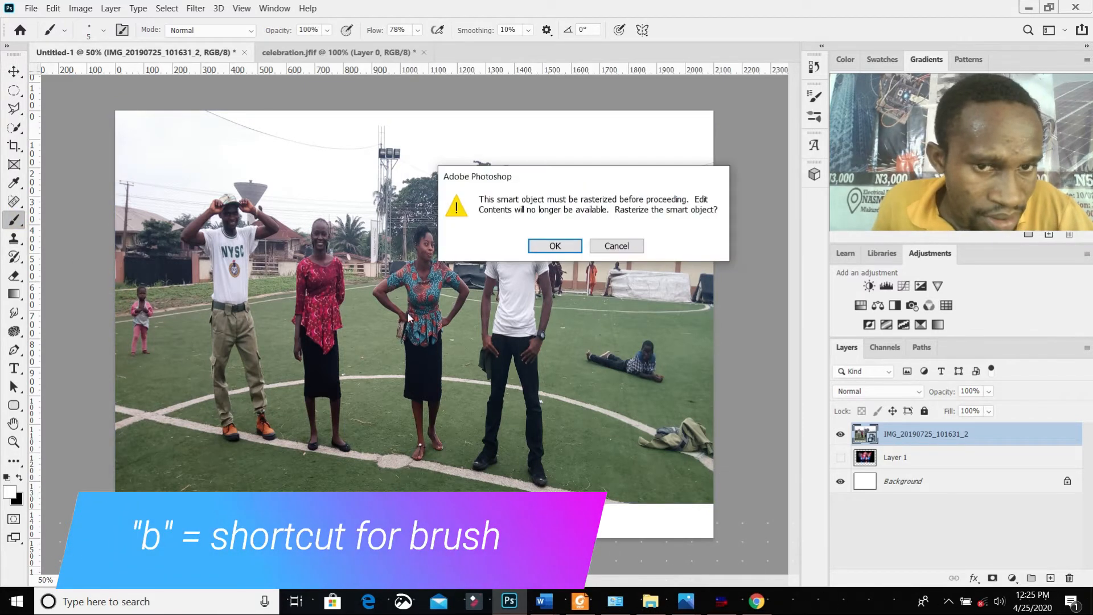
left_click(573, 247)
Step: Circle the lying person, the clothes pile, the child and the people near the back wall with white brush strokes
mouse_move(660, 381)
left_mouse_down()
mouse_move(543, 325)
mouse_move(669, 360)
left_mouse_up()
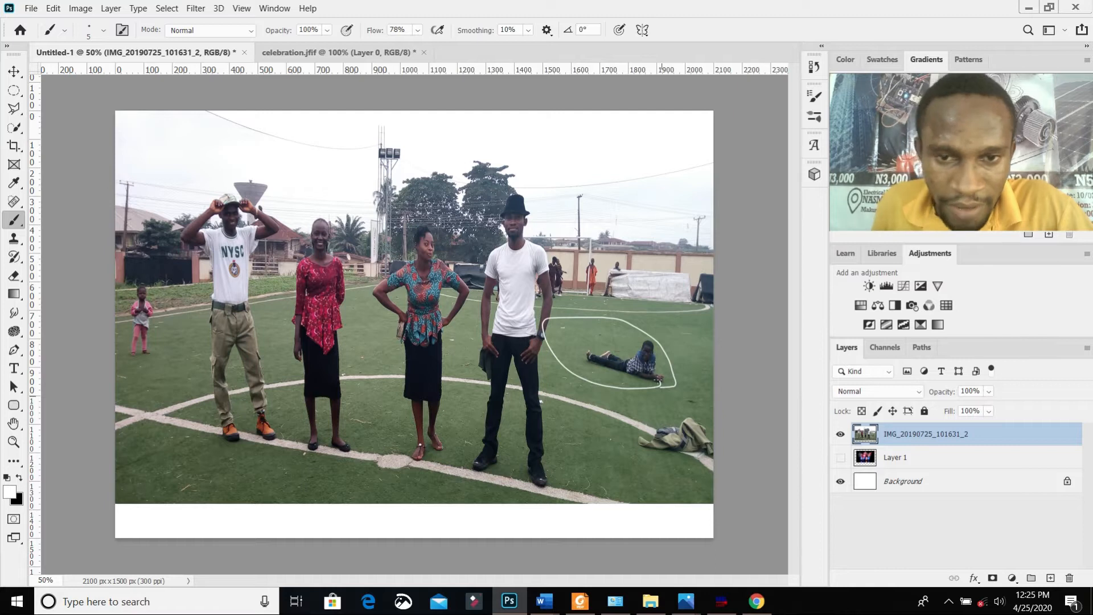
left_click_drag(666, 406, 631, 442)
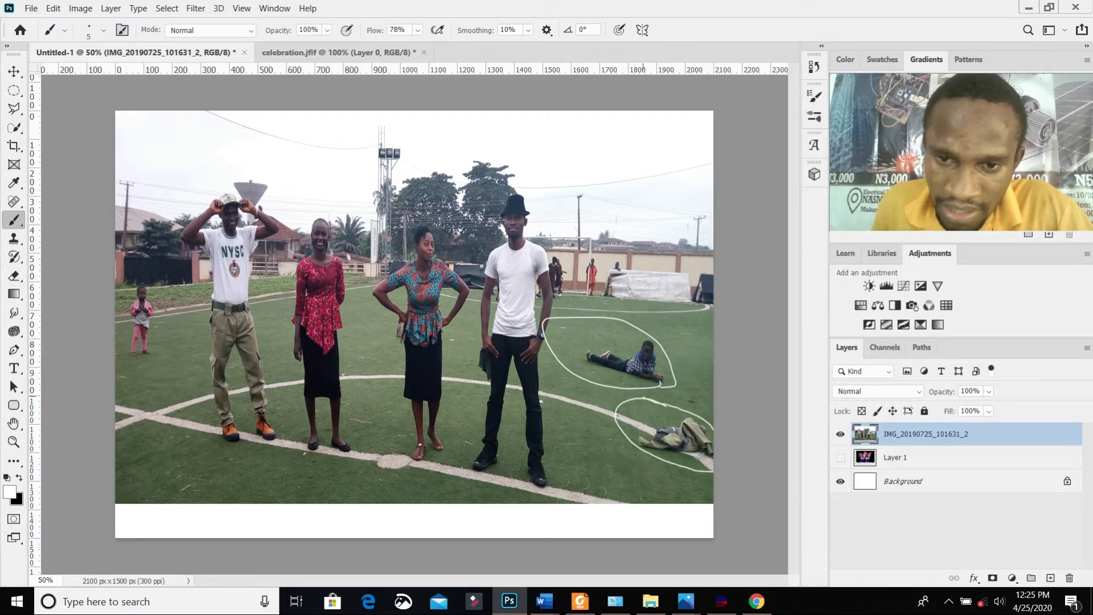
left_click_drag(165, 280, 117, 285)
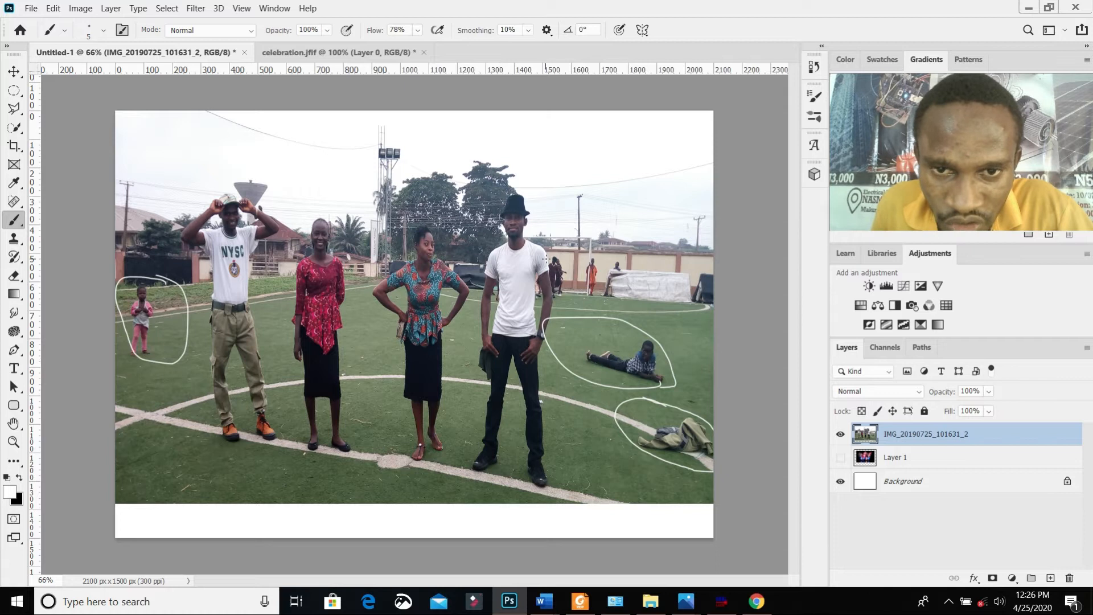
scroll(546, 259, "up", 3)
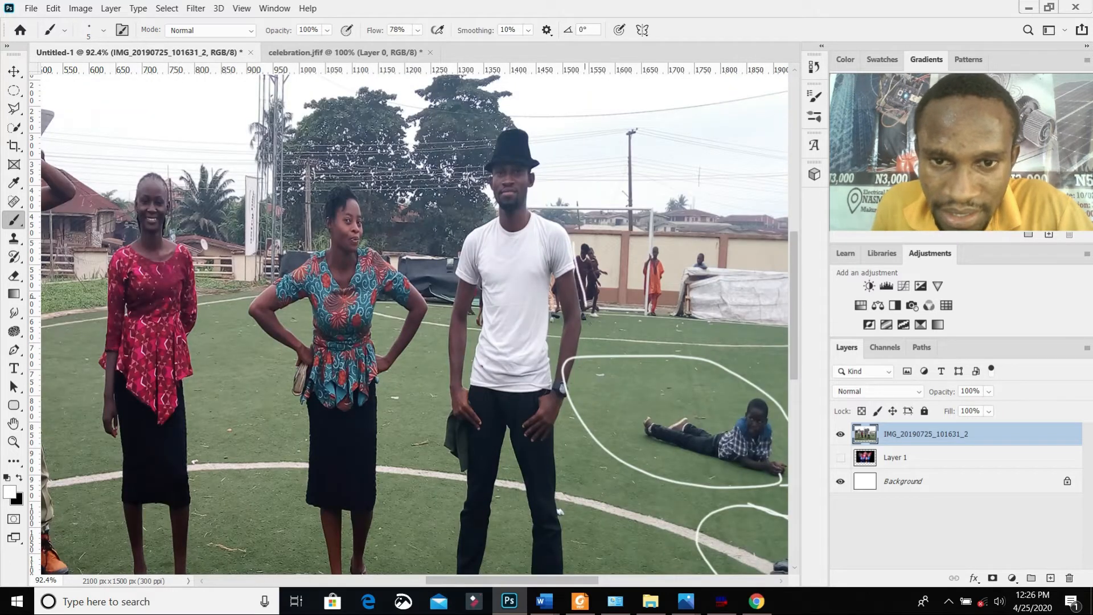
left_click_drag(630, 277, 568, 236)
mouse_move(637, 234)
left_mouse_down()
mouse_move(643, 297)
mouse_move(735, 339)
mouse_move(666, 248)
left_mouse_up()
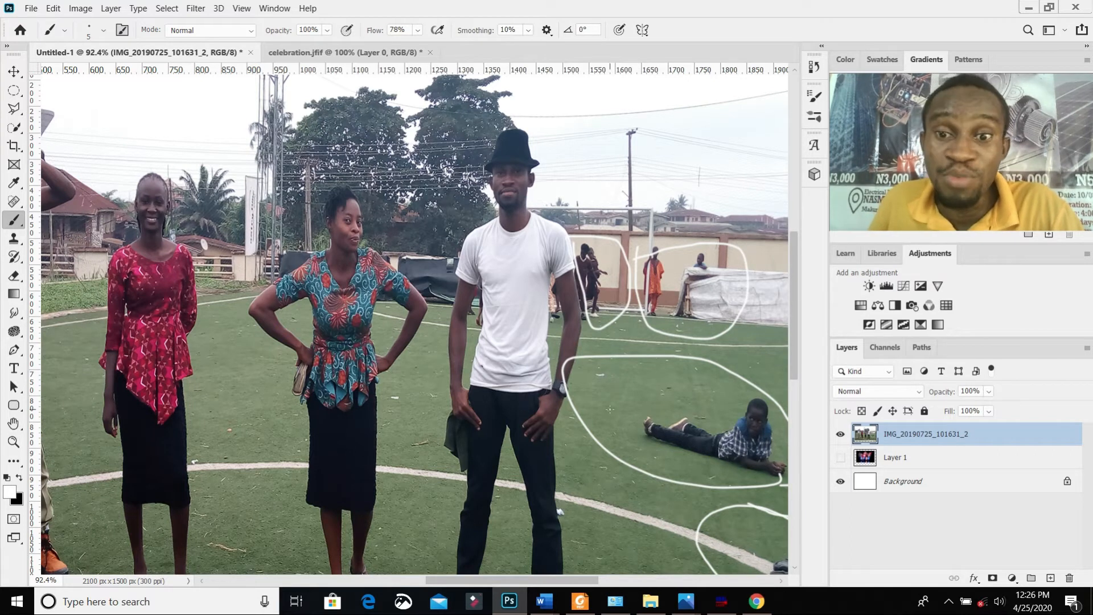
Step: Undo all the white brush circles drawn on the photo
key("ctrl+0")
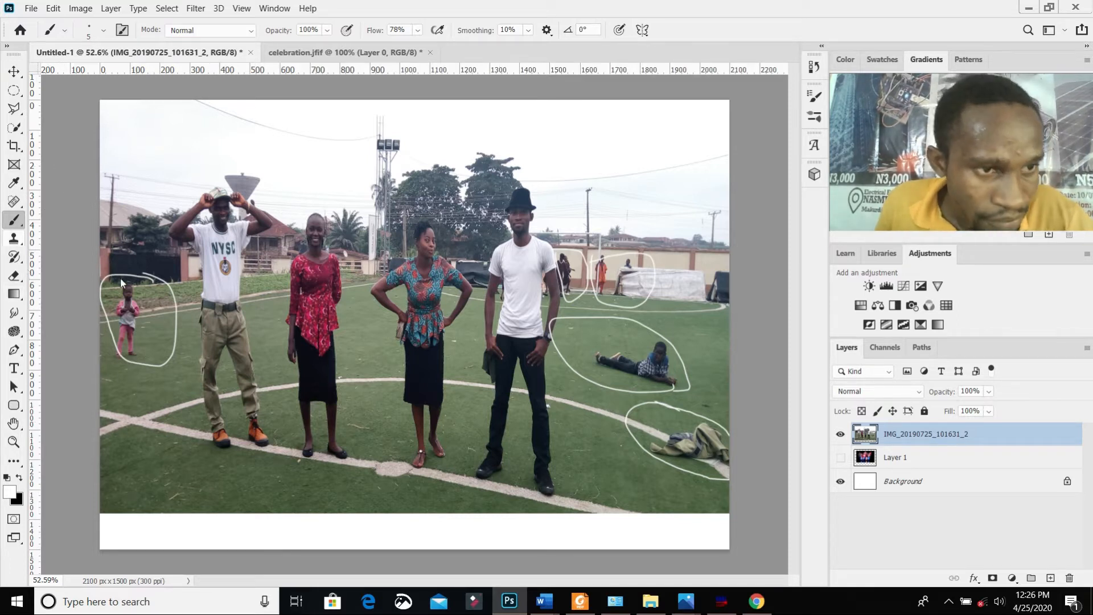
left_click(841, 435)
left_click(842, 435)
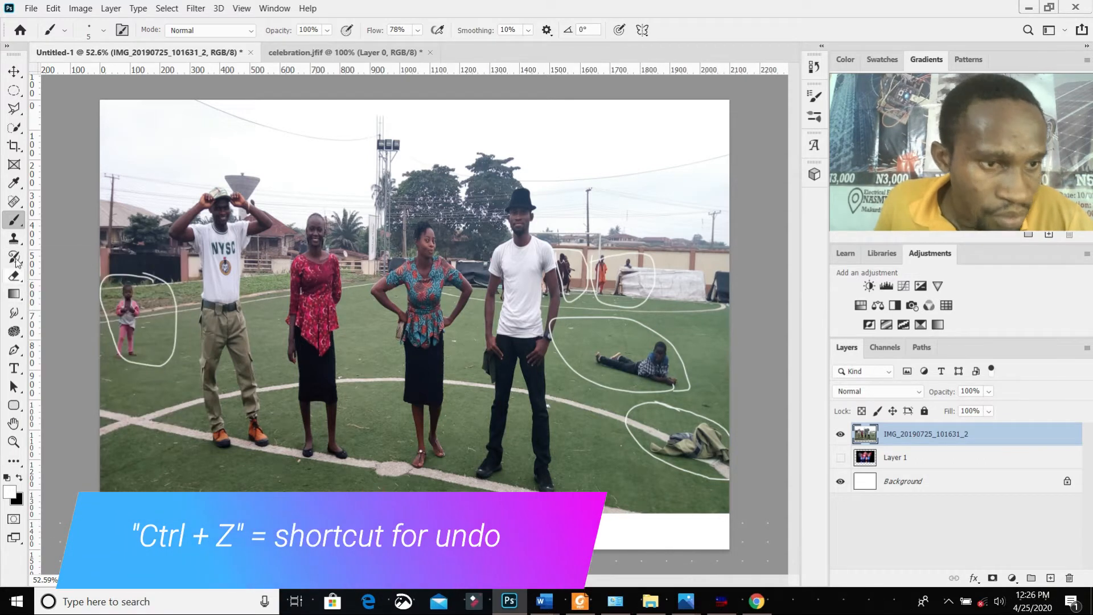
key("ctrl+z")
key("ctrl+z")
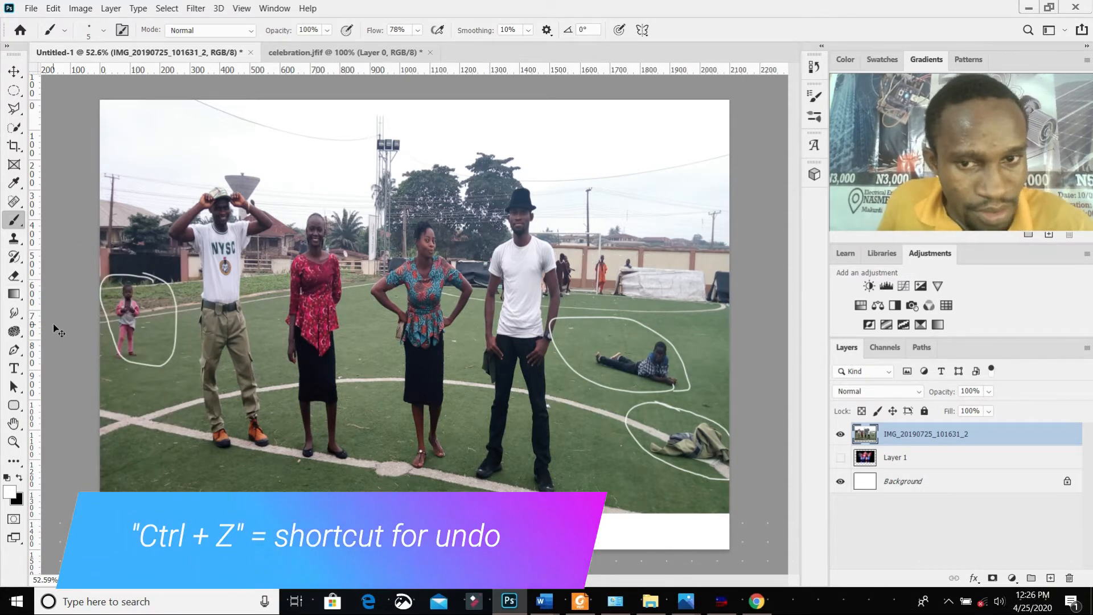
key("ctrl+z")
key("ctrl+z")
key("ctrl+z")
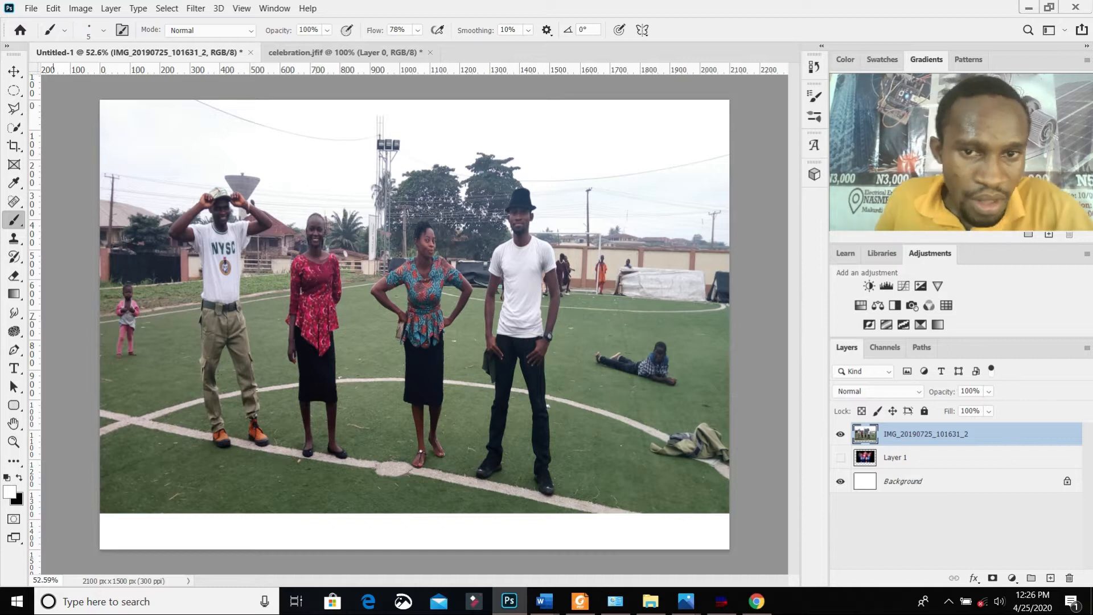
Step: Select the small child at the photo's edge with a closed Polygonal Lasso outline
left_click(14, 108)
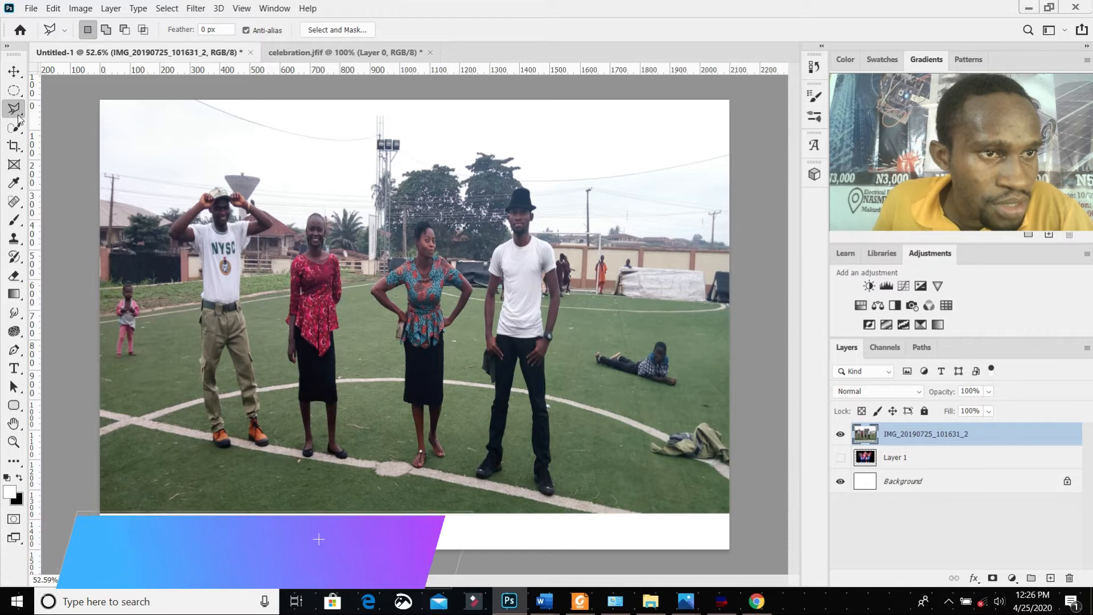
left_click(119, 272)
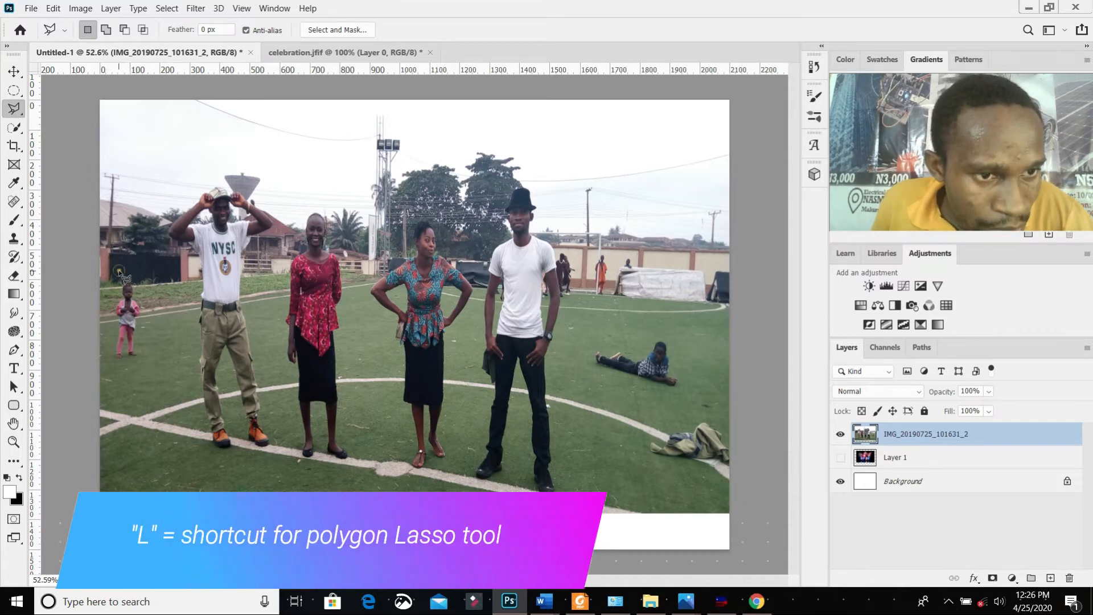
left_click(108, 301)
left_click(114, 353)
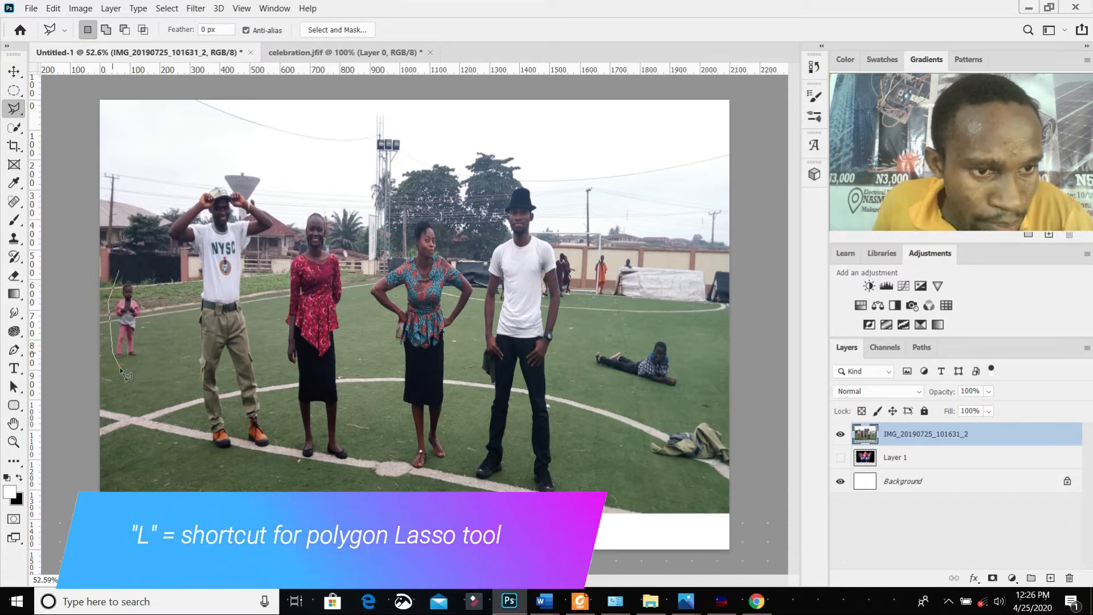
left_click(120, 368)
left_click(139, 357)
left_click(143, 332)
left_click(146, 295)
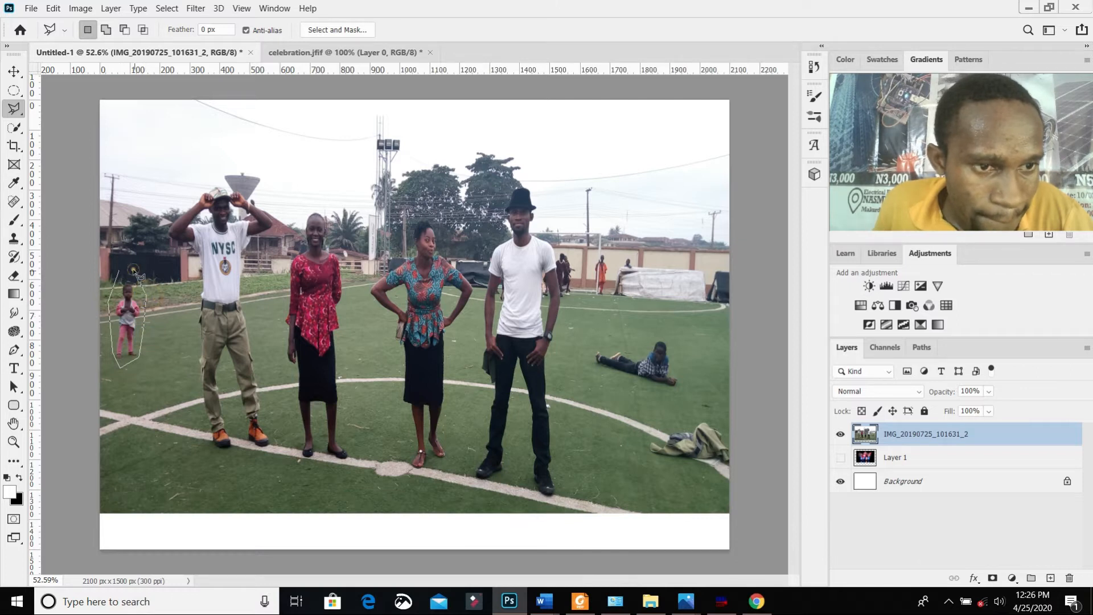
left_click(135, 269)
left_click(121, 273)
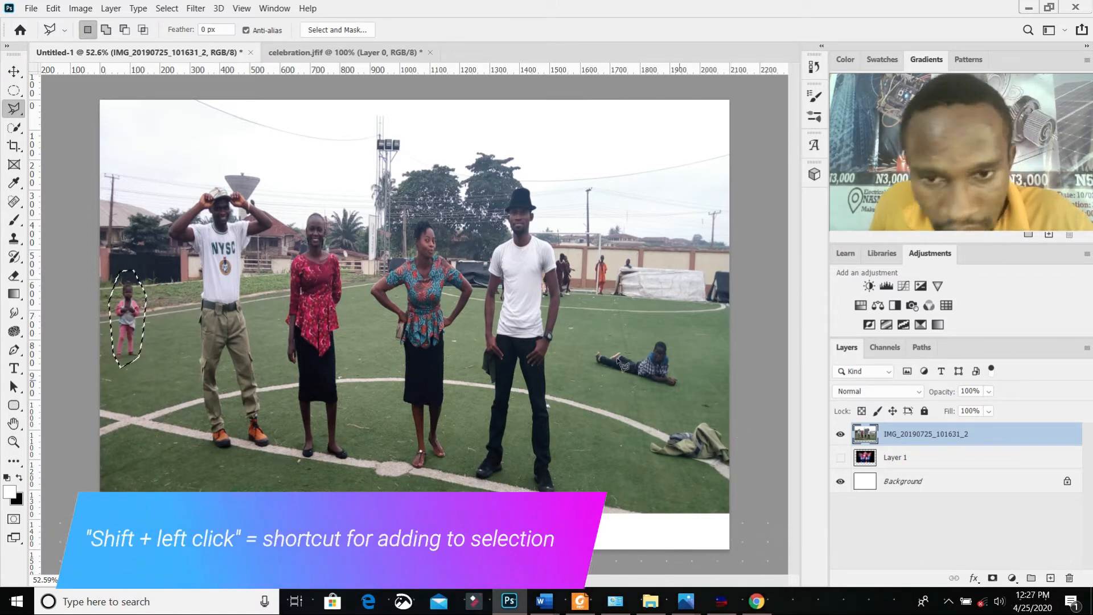
key("shift")
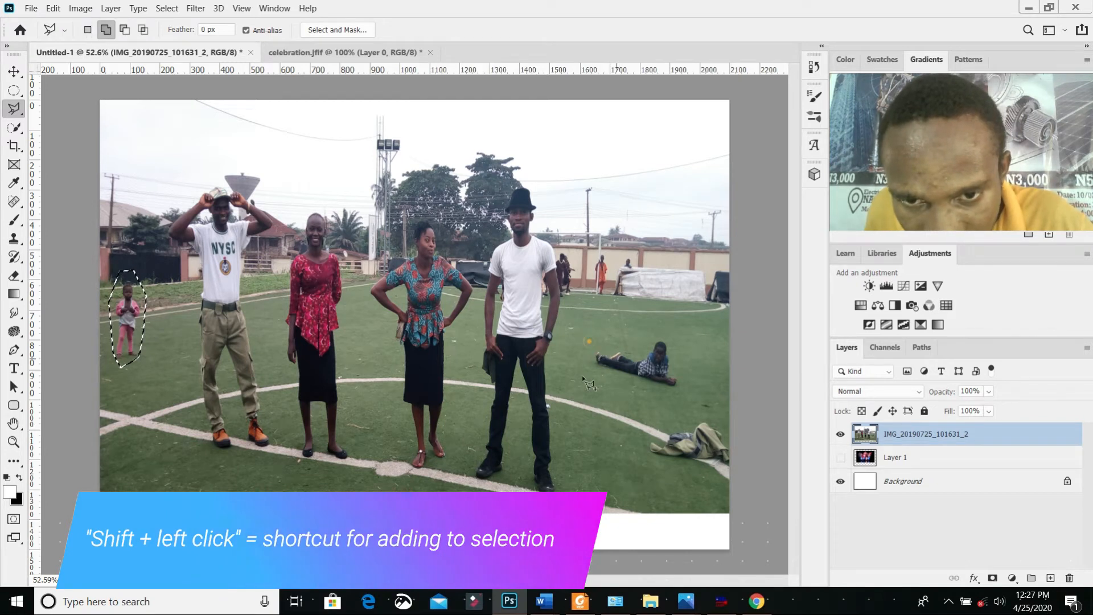
left_click(591, 344, "shift")
left_click(589, 345)
key("Escape")
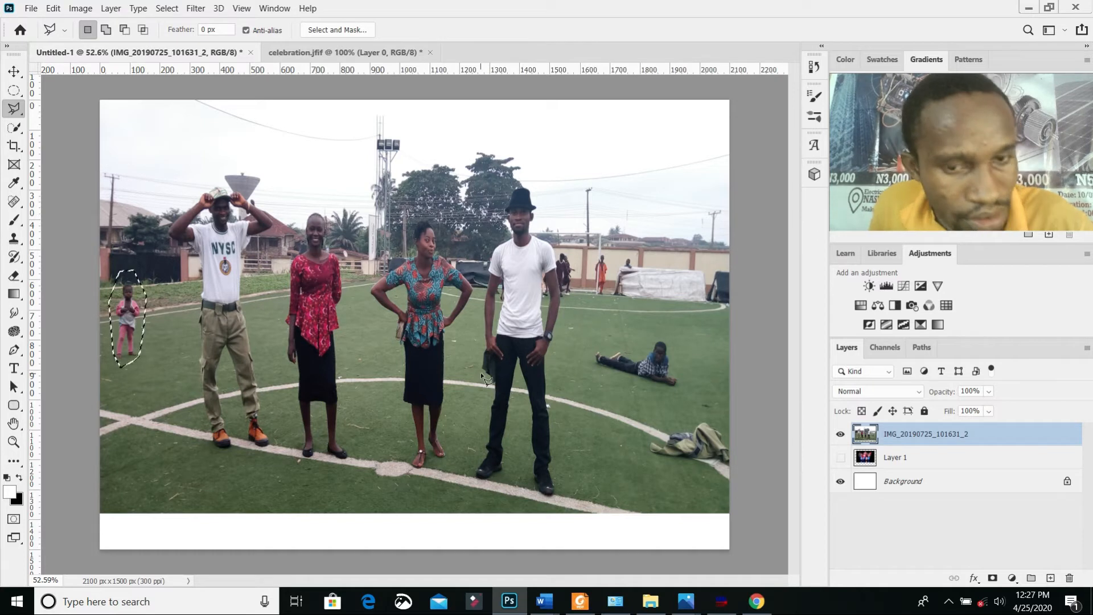
Step: Add the person lying on the grass to the selection with a closed Polygonal Lasso outline
left_click(585, 343, "shift")
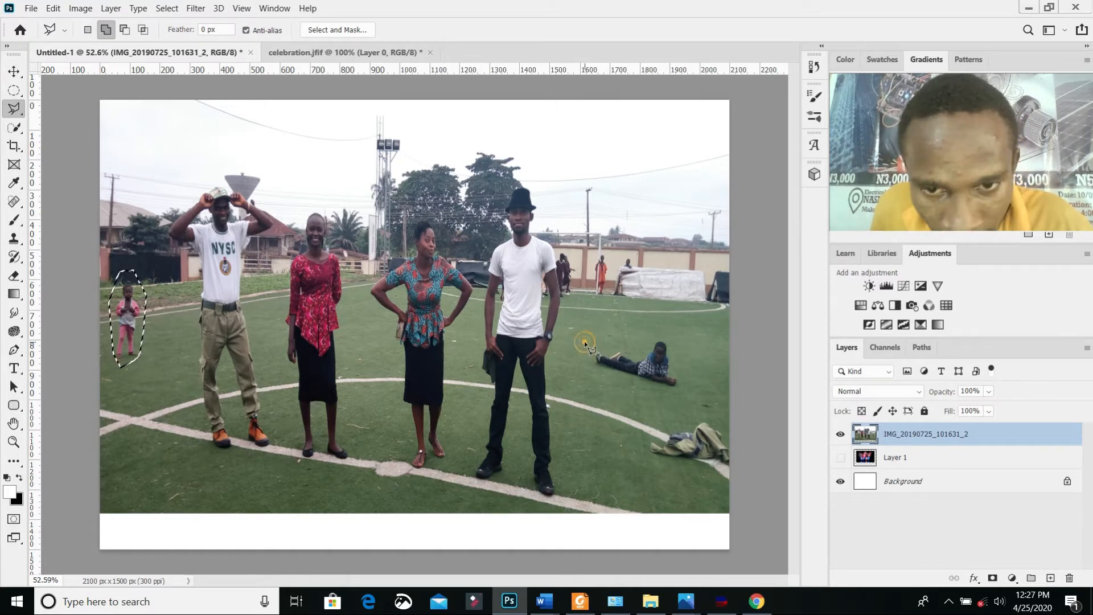
left_click(585, 379)
left_click(644, 392)
left_click(692, 387)
left_click(694, 359)
left_click(683, 338)
left_click(650, 328)
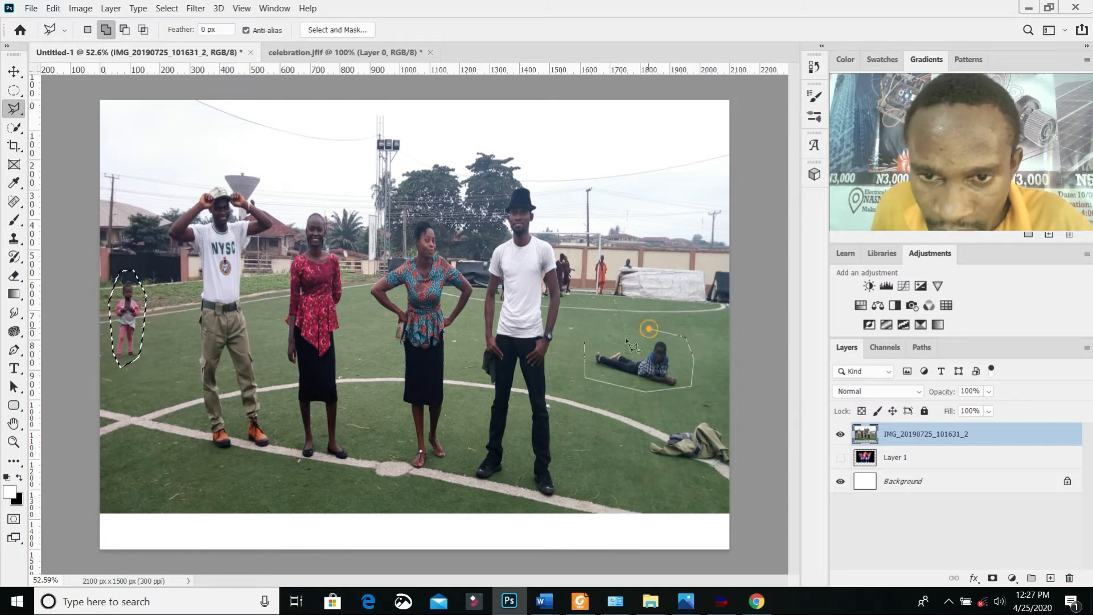
left_click(585, 343)
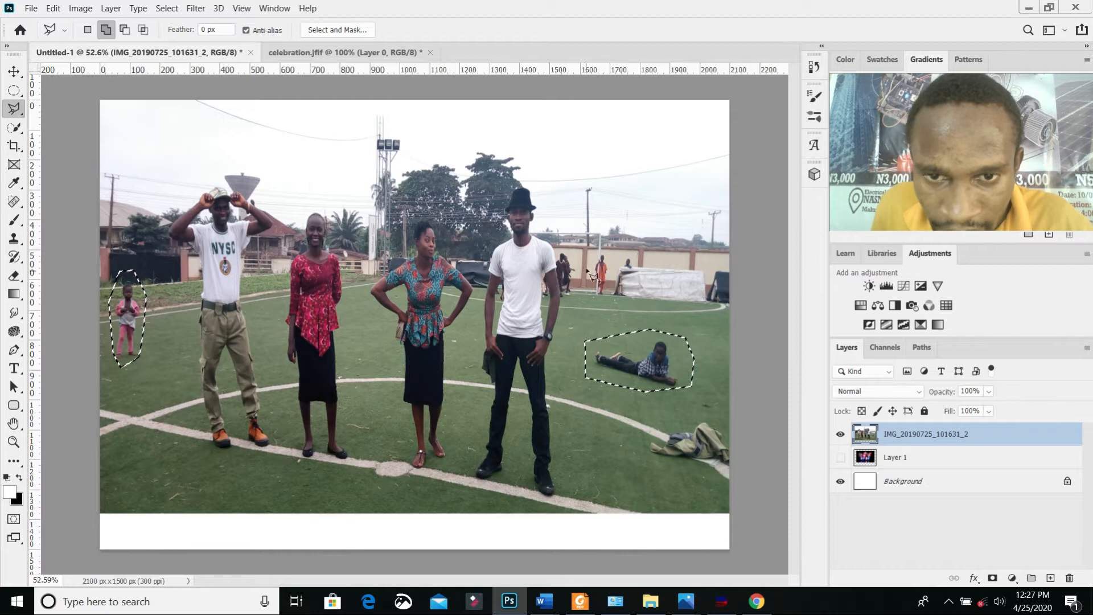
Step: Add the pile of clothes at the photo's edge to the selection with a closed polygonal outline
left_click(644, 442)
left_click(674, 423)
left_click(730, 425)
left_click(721, 489)
left_click(659, 468)
left_click(644, 441)
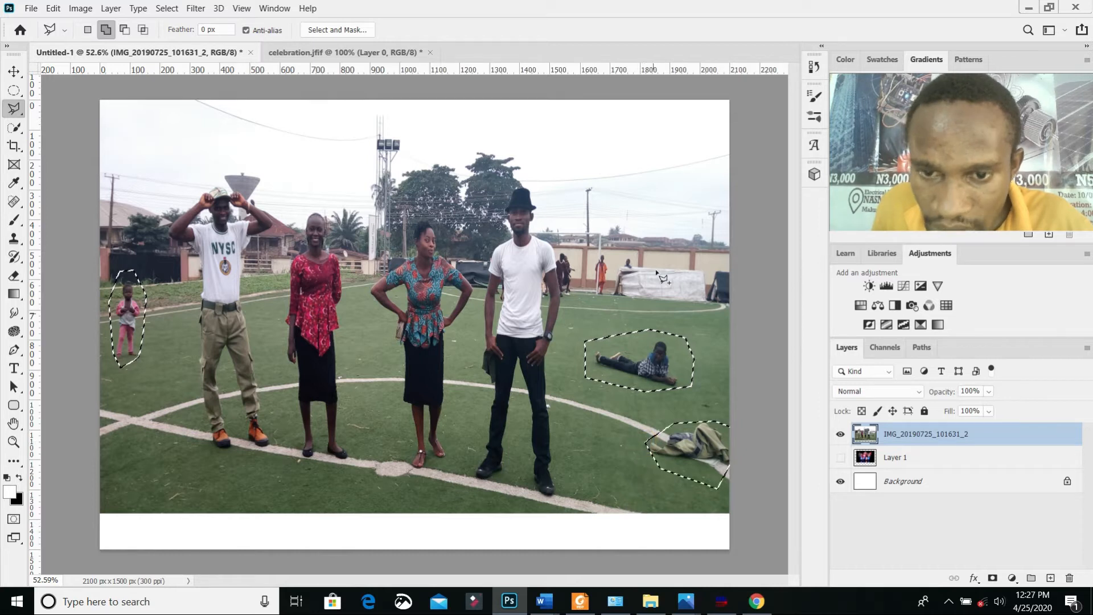
Step: Add the person in orange beside the goalpost to the selection, outlining them closely with the Polygonal Lasso
scroll(617, 263, "up", 1)
scroll(618, 266, "up", 4)
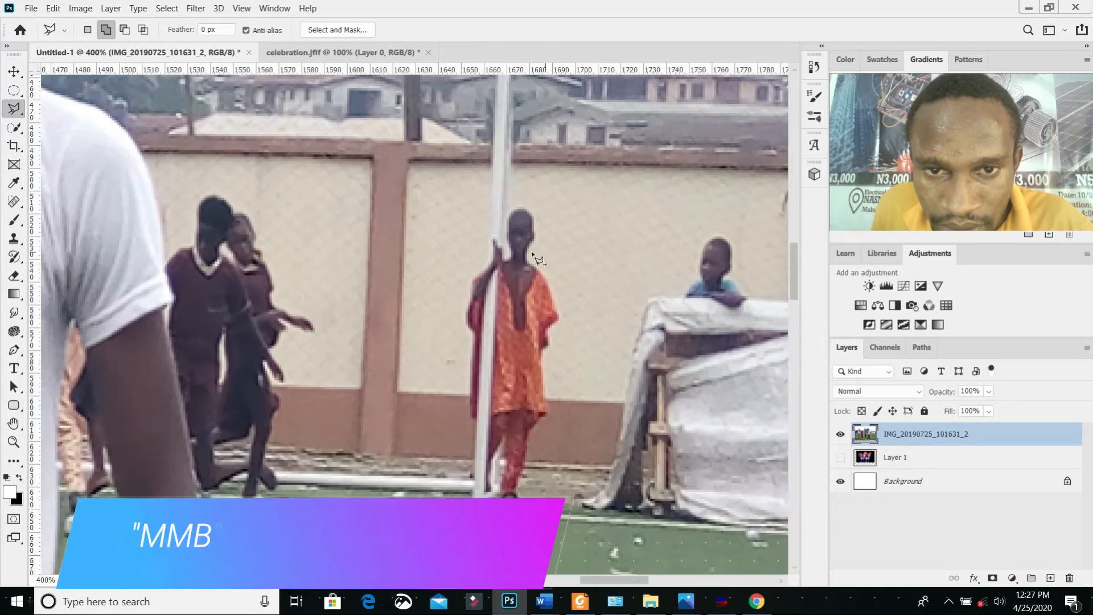
left_click(475, 205)
left_click(562, 197)
left_click(566, 255)
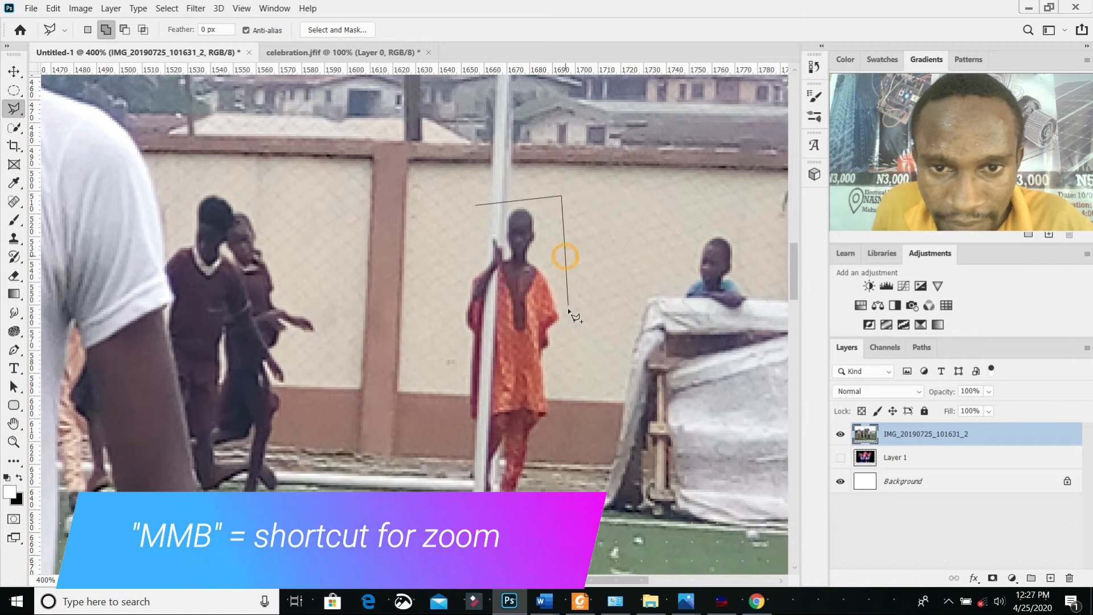
left_click(570, 313)
left_click(558, 364)
left_click(558, 420)
left_click(556, 471)
left_click(528, 510)
left_click(464, 497)
left_click(448, 437)
left_click(453, 362)
left_click(456, 279)
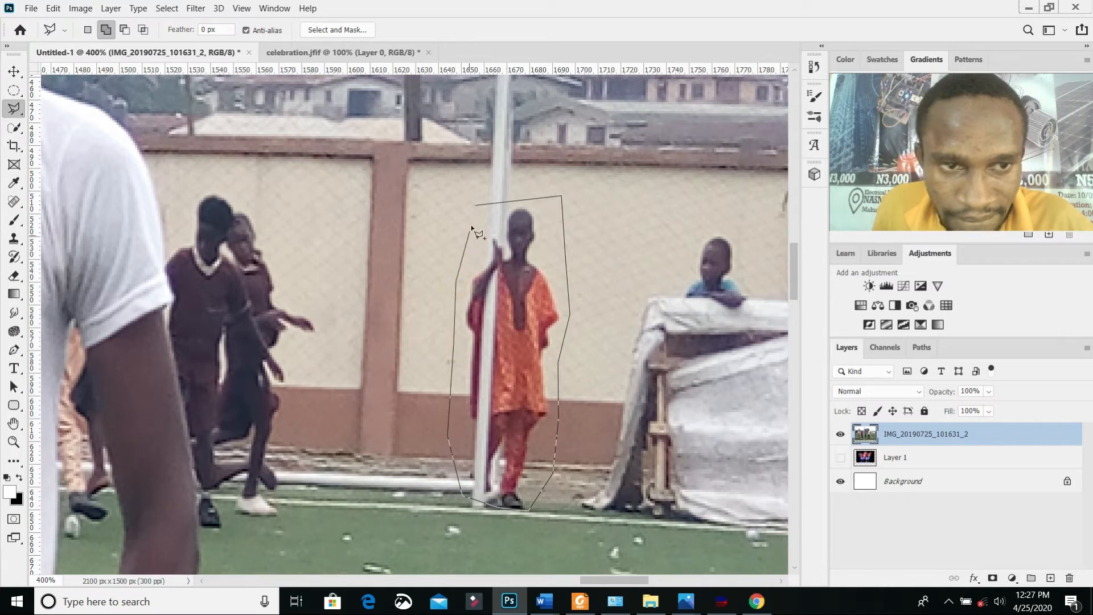
left_click(479, 208)
Step: Add the child leaning over the white covered structure to the selection, following the structure's upper edge
left_click(691, 226)
left_click(663, 284)
left_click(674, 299)
left_click(714, 297)
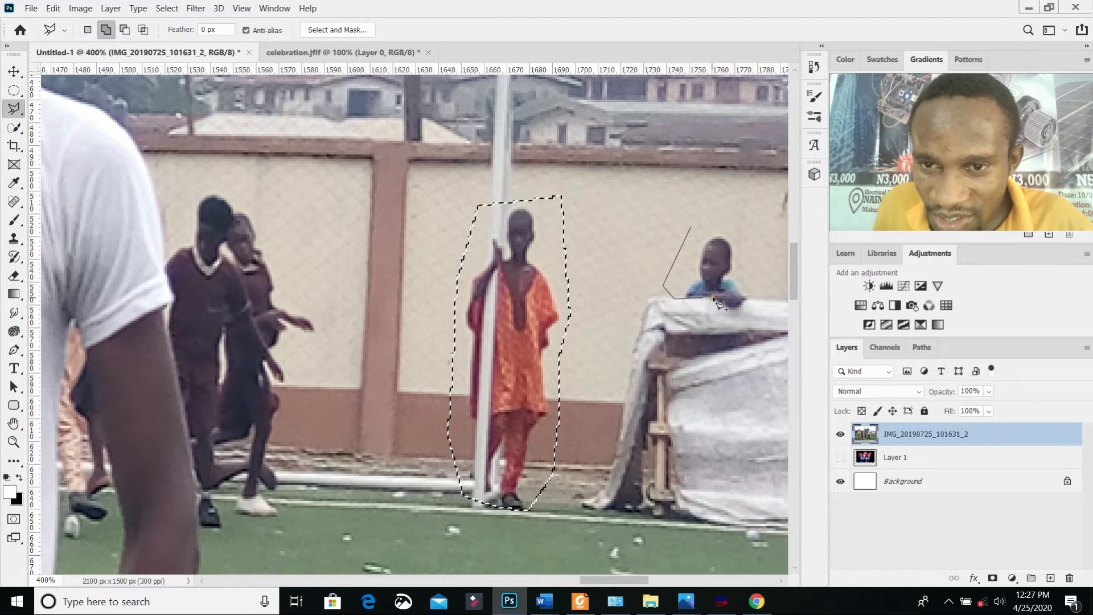
left_click(731, 309)
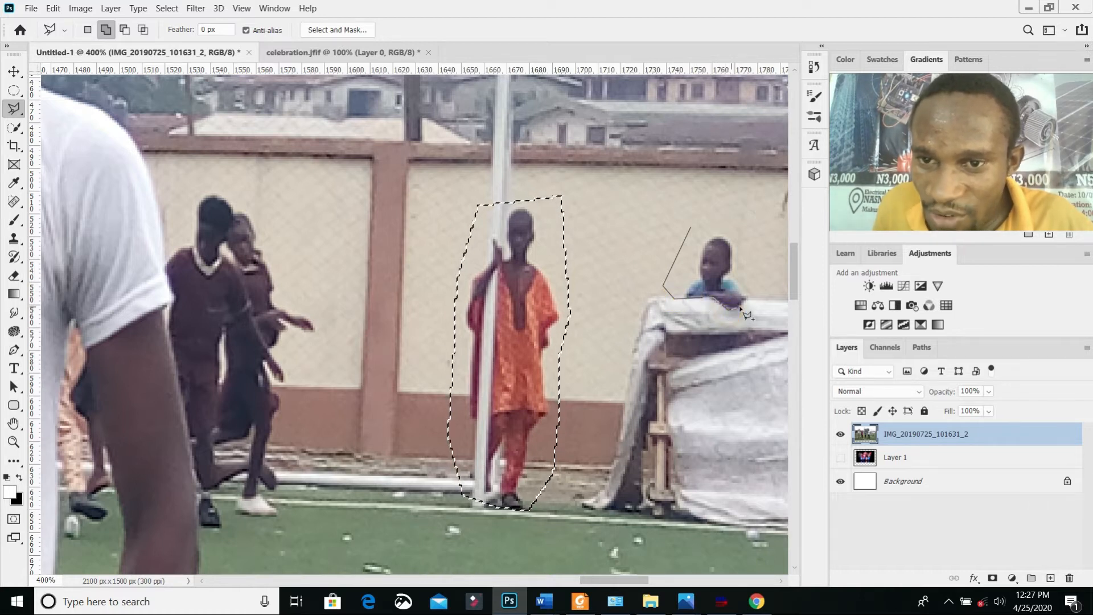
left_click(740, 234)
left_click(722, 220)
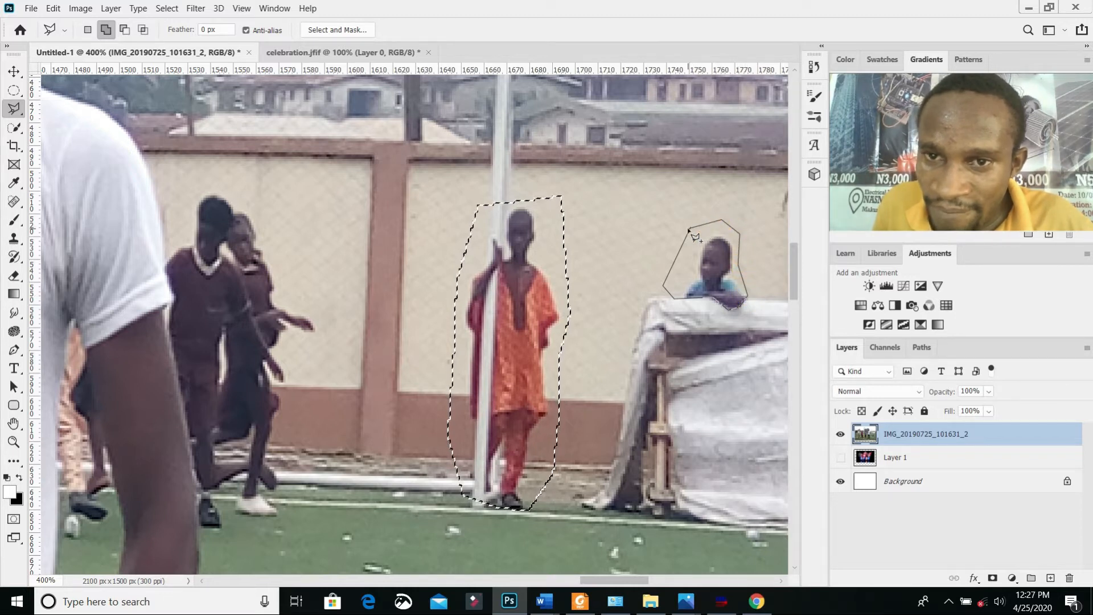
left_click(697, 227)
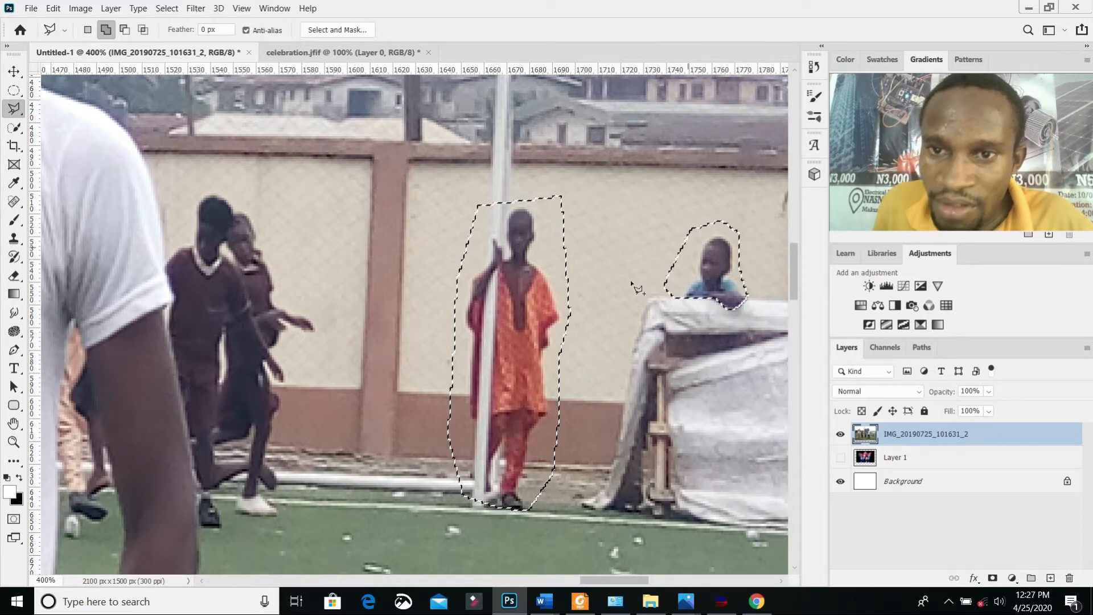
Step: Add the two running people in dark clothes to the selection, tracing along the white-shirted man's sleeve and arm
left_click(165, 254)
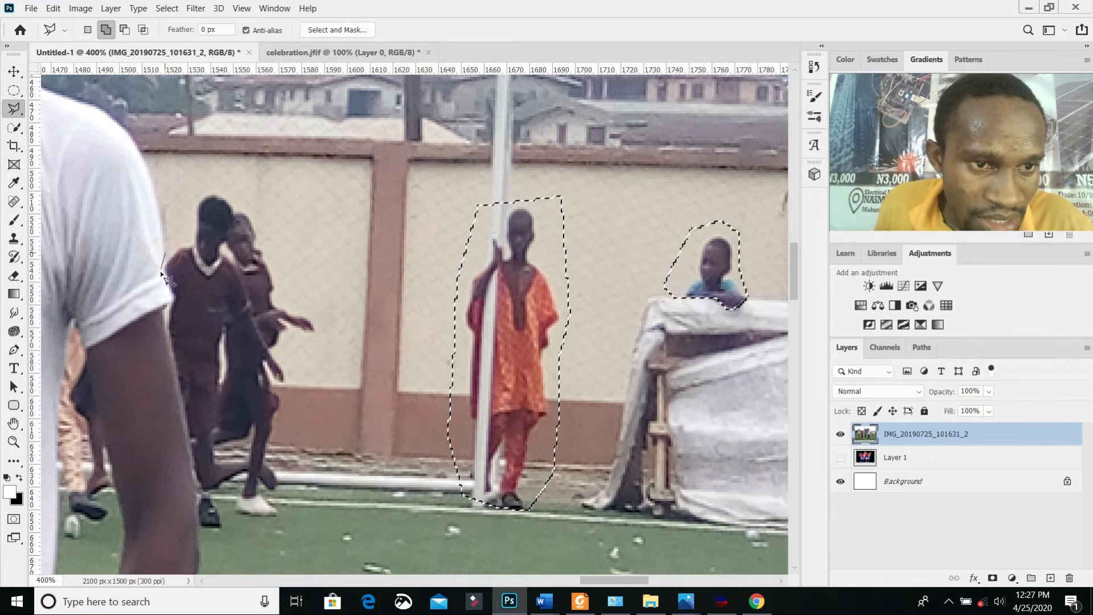
left_click(177, 308)
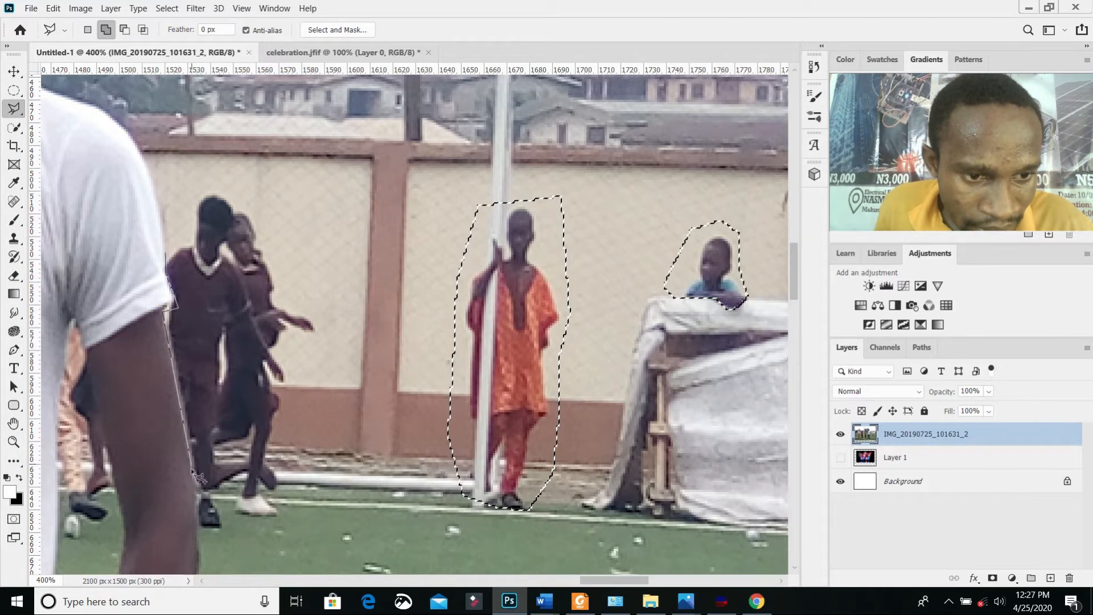
left_click(197, 490)
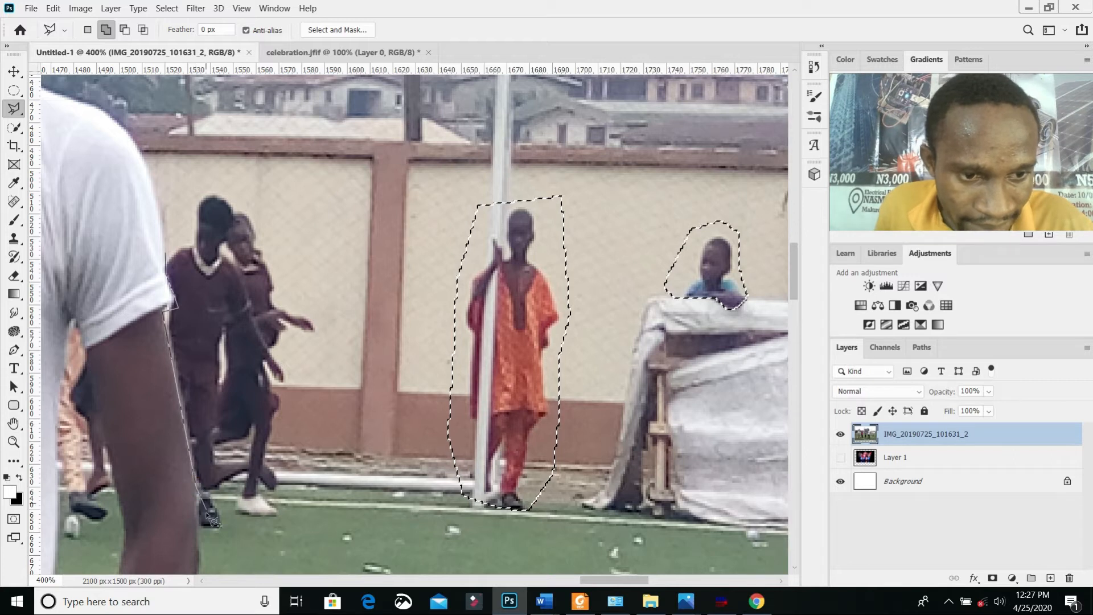
left_click(199, 527)
left_click(317, 506)
left_click(327, 373)
left_click(340, 311)
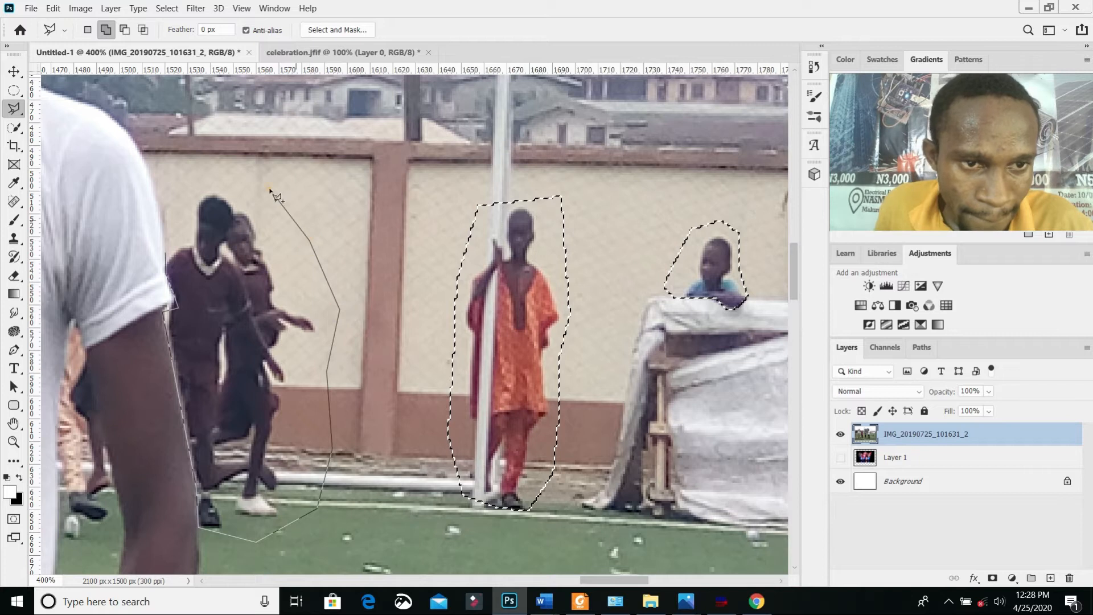
left_click(194, 188)
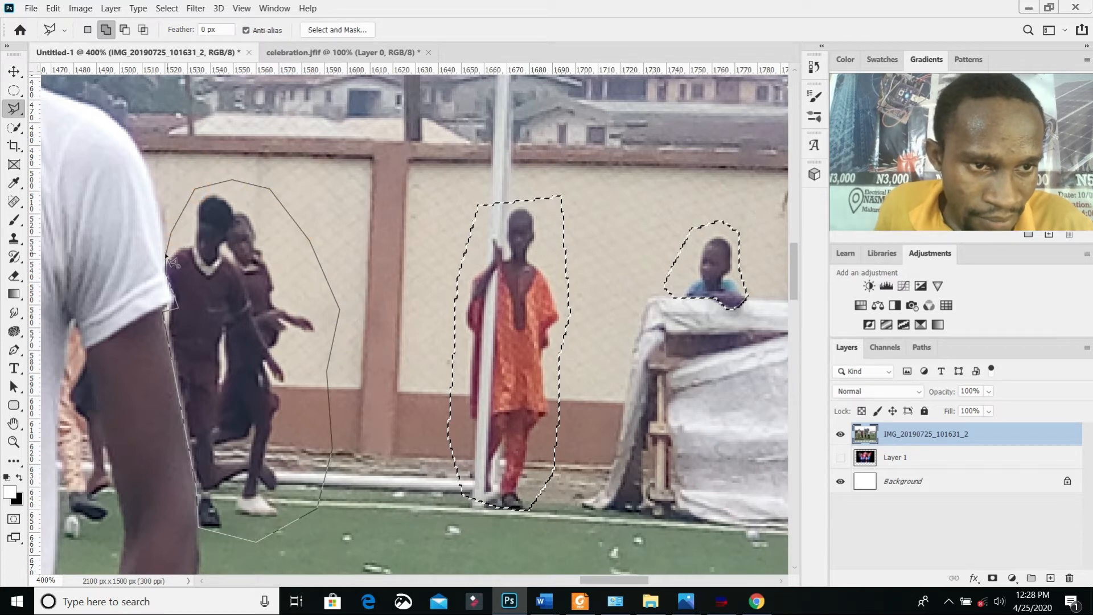
left_click(171, 256)
Step: Add the background figures visible between the white-shirted man's torso and his arm on the women's side to the selection
key("ctrl+minus")
key("ctrl+minus")
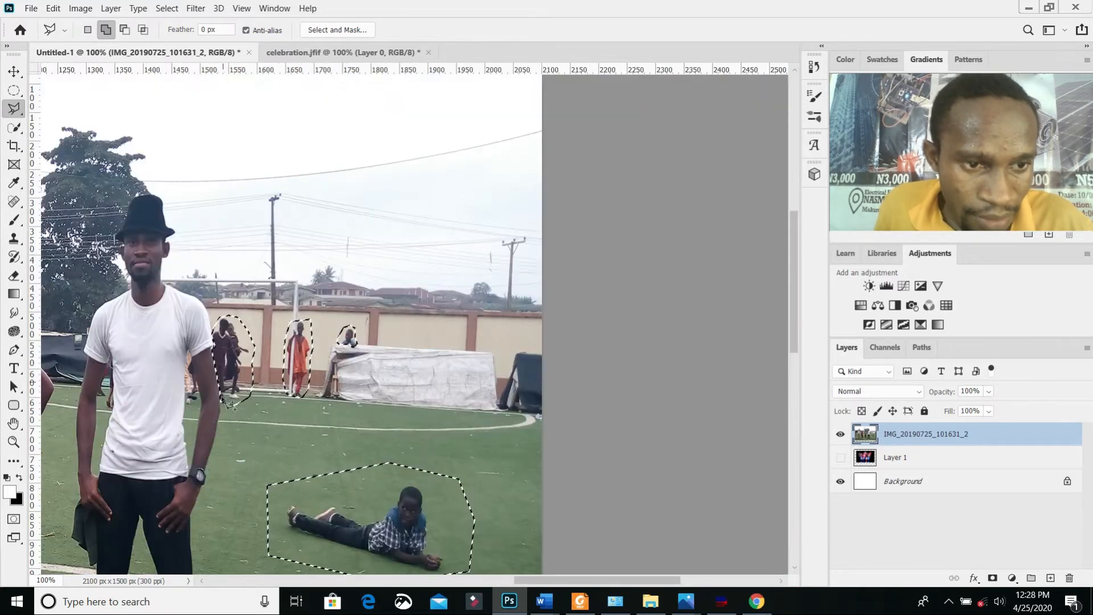
scroll(101, 416, "up", 5)
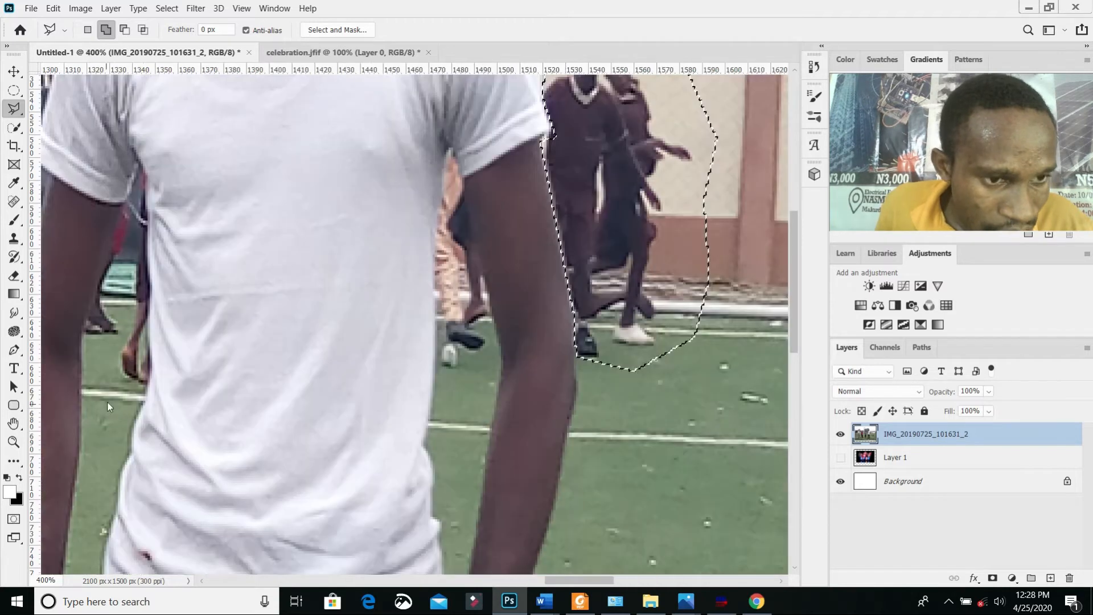
left_click(111, 375)
left_click(164, 383)
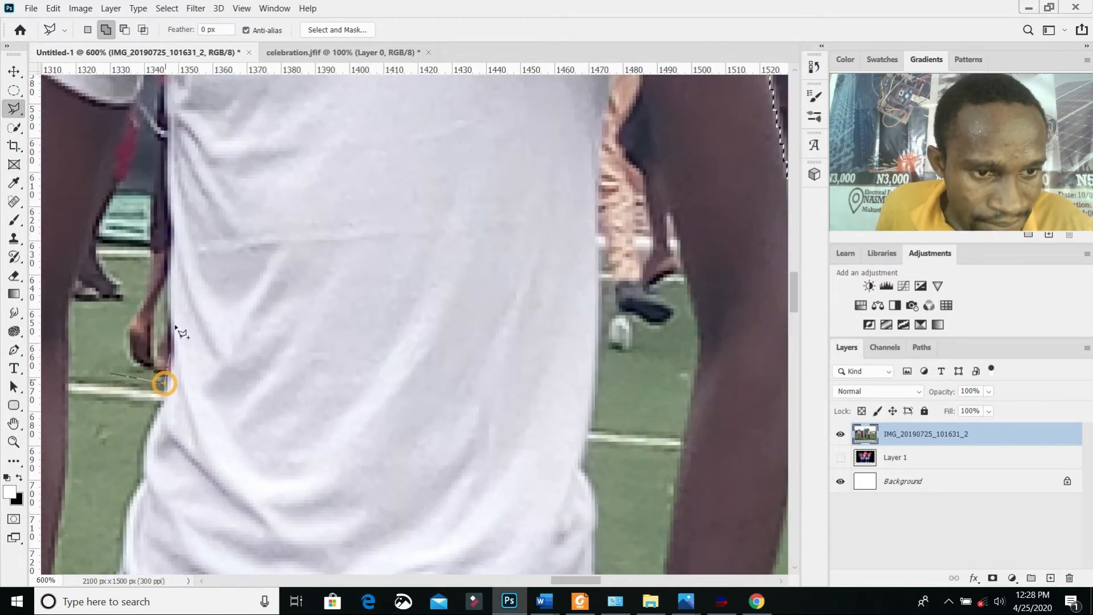
left_click(172, 360)
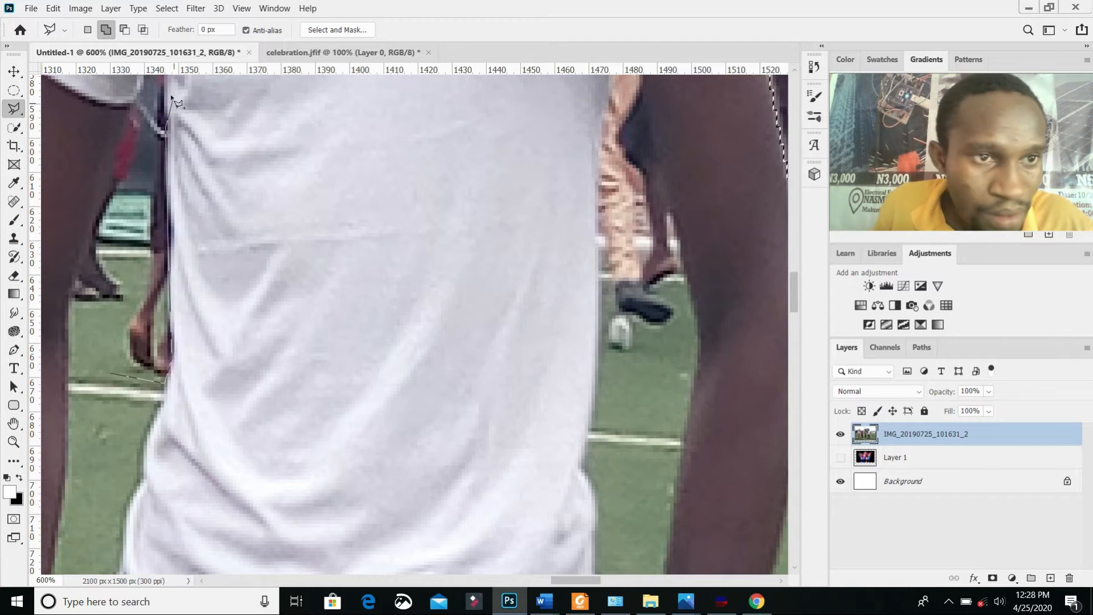
scroll(177, 102, "up", 10)
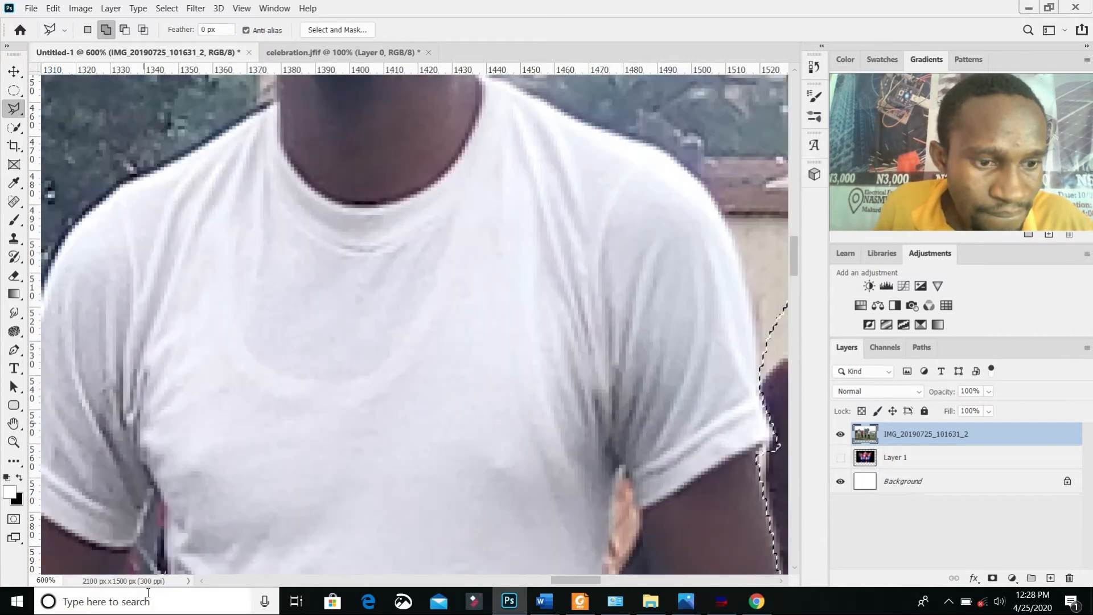
scroll(135, 299, "down", 5)
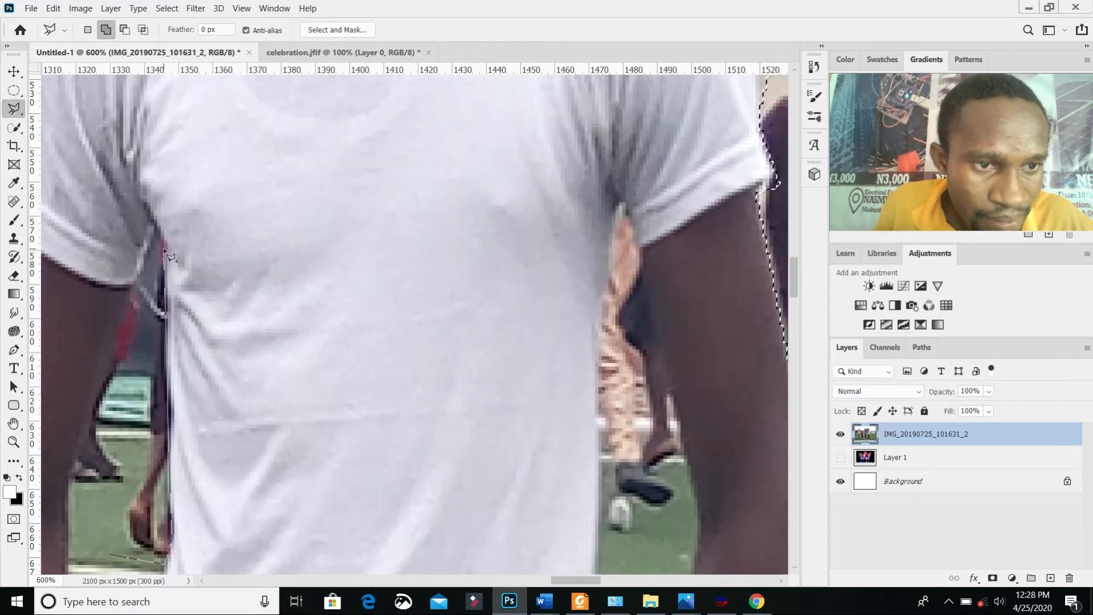
left_click(152, 219)
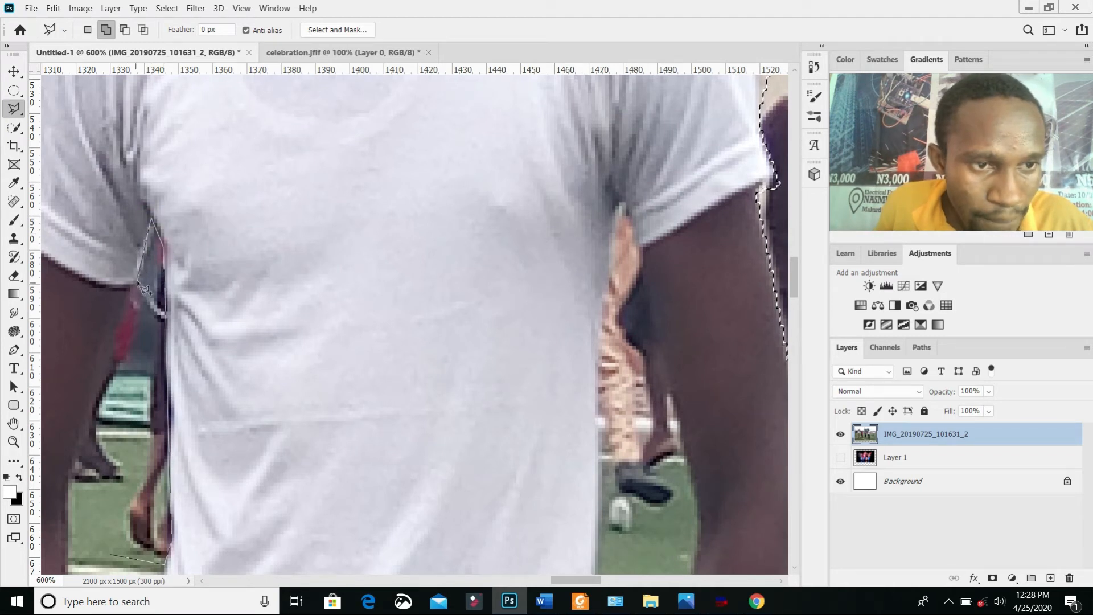
left_click(127, 303)
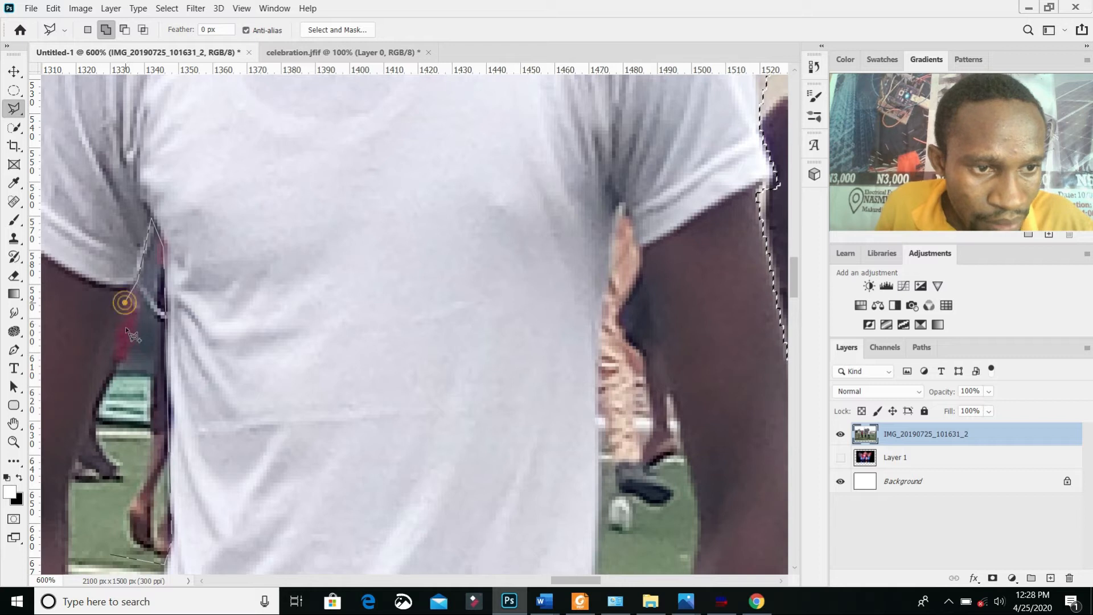
left_click(114, 351)
left_click(91, 409)
left_click(75, 468)
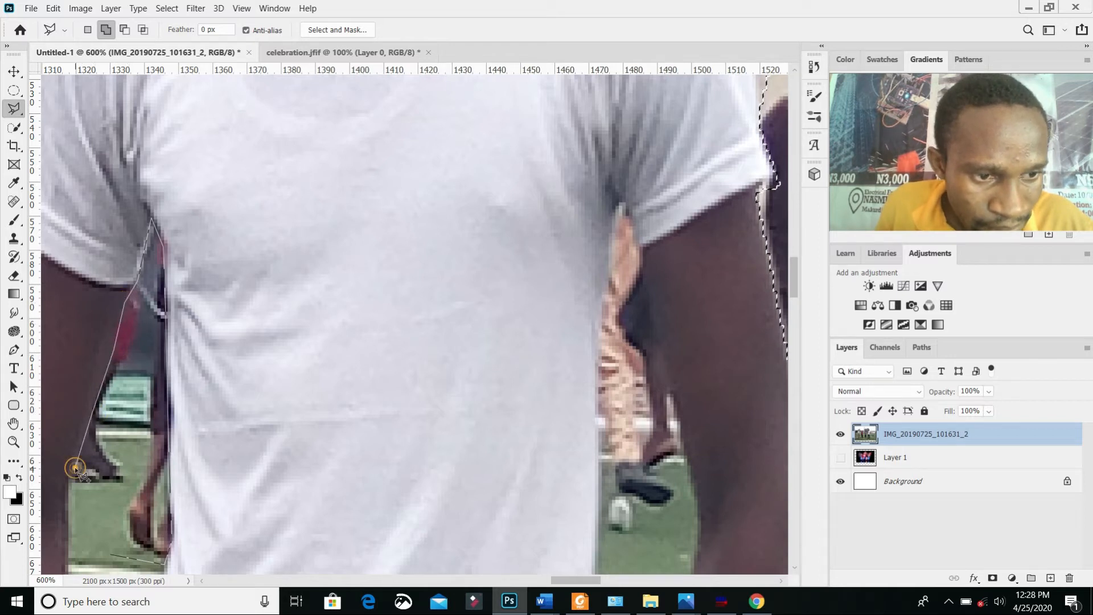
left_click(70, 501)
scroll(70, 501, "down", 3)
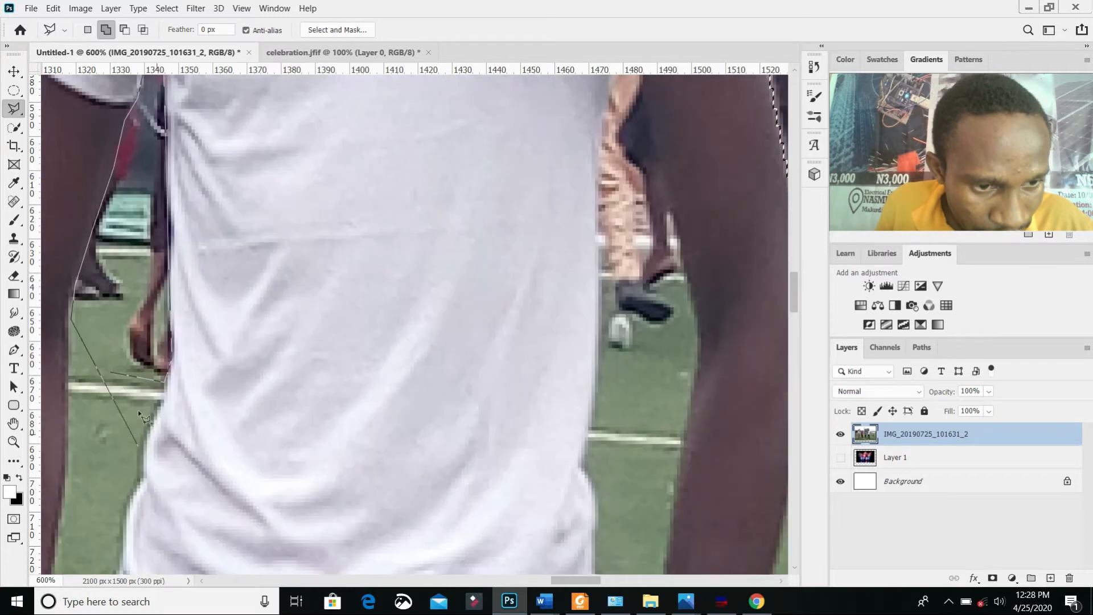
left_click(109, 370)
Step: Fill all the selected areas using Content-Aware contents with Color Adaptation enabled
scroll(445, 274, "down", 4)
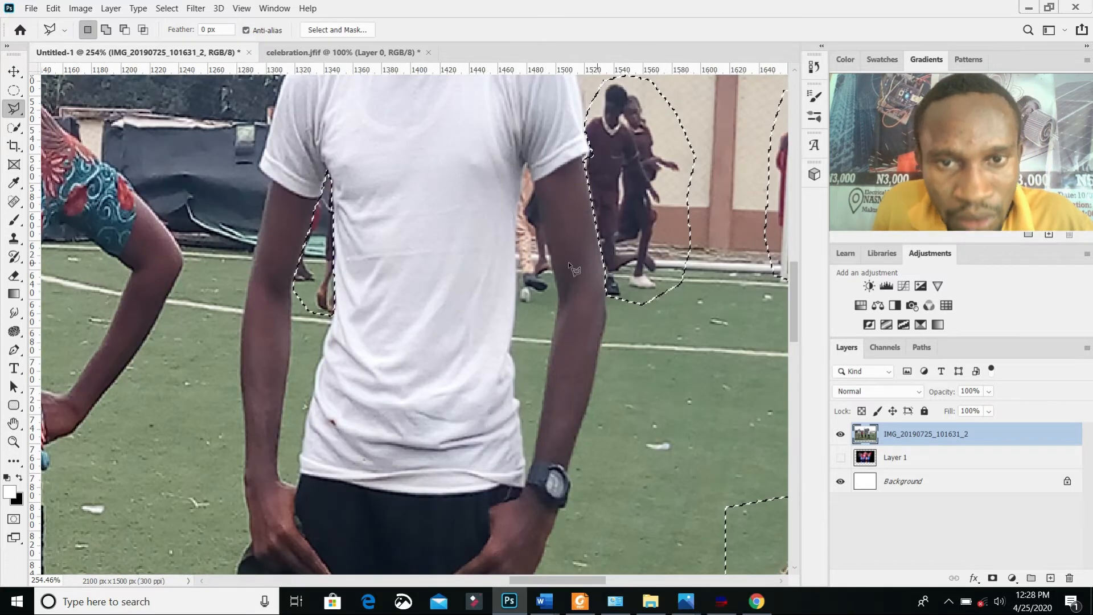
scroll(567, 262, "up", 2)
scroll(568, 252, "down", 3)
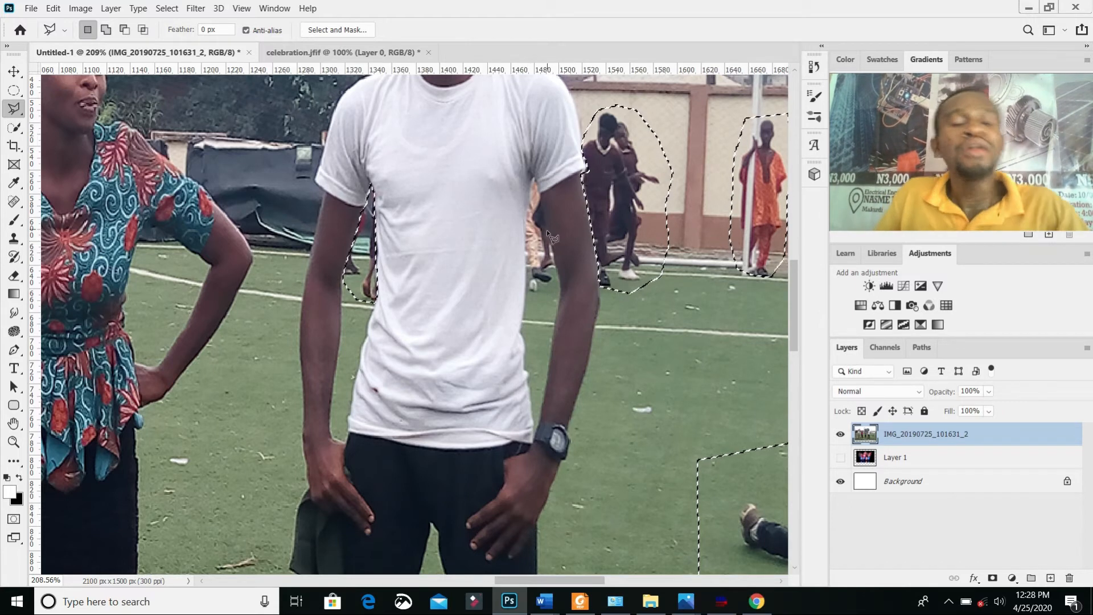
scroll(541, 215, "down", 4)
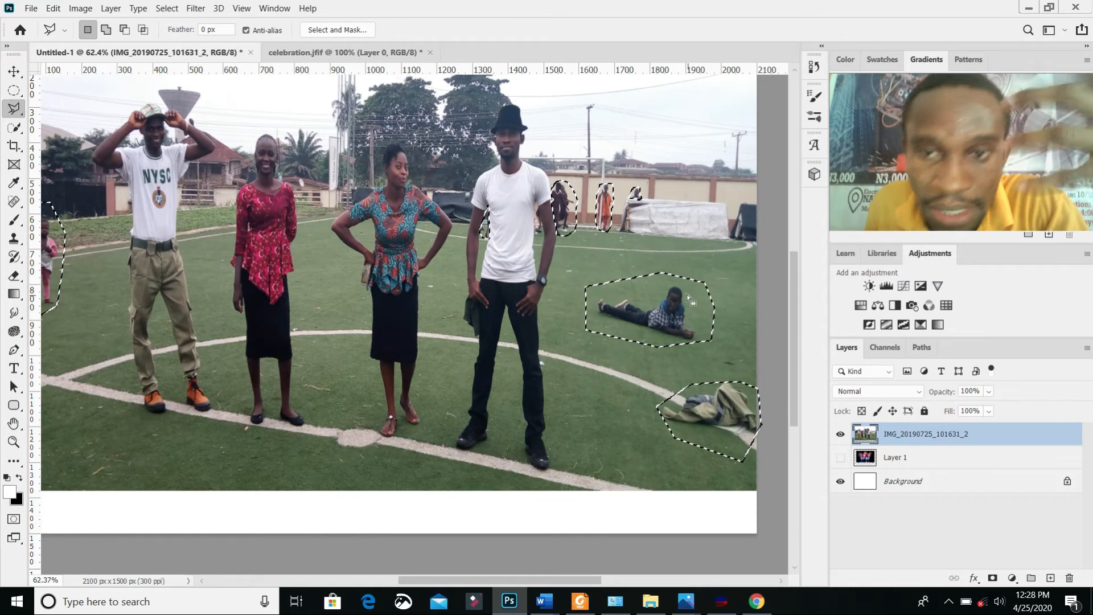
scroll(687, 294, "down", 2)
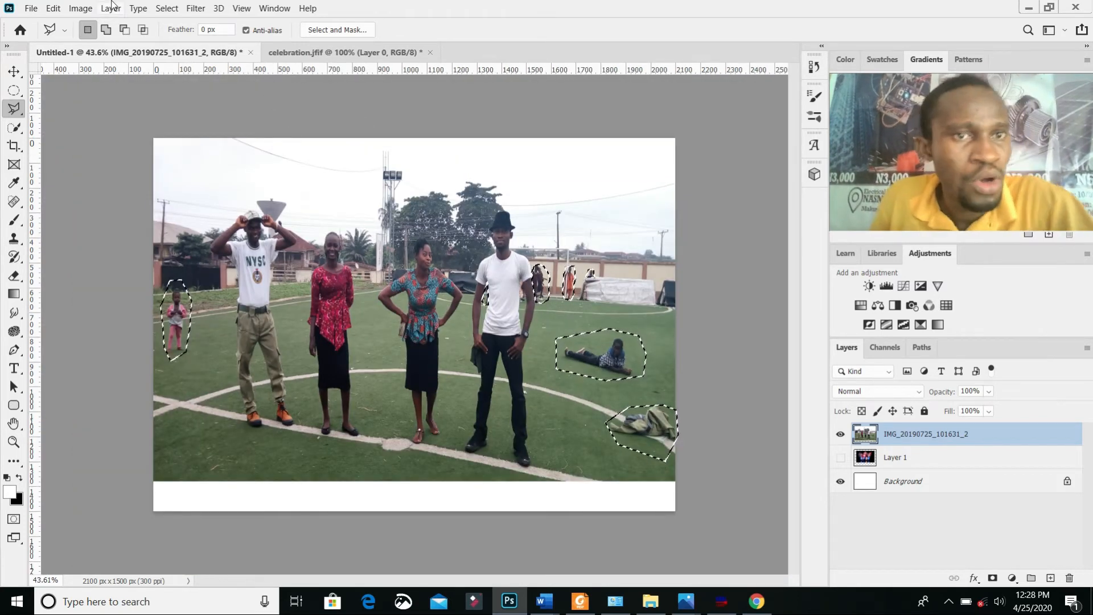
left_click(53, 8)
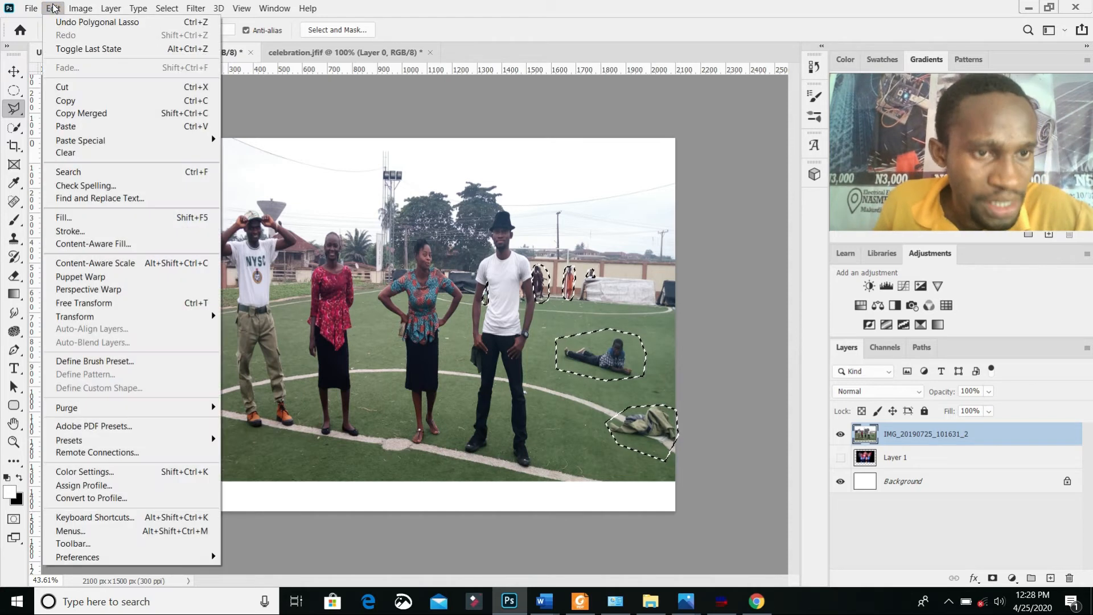
left_click(103, 218)
left_click_drag(486, 122, 598, 112)
left_click(712, 139)
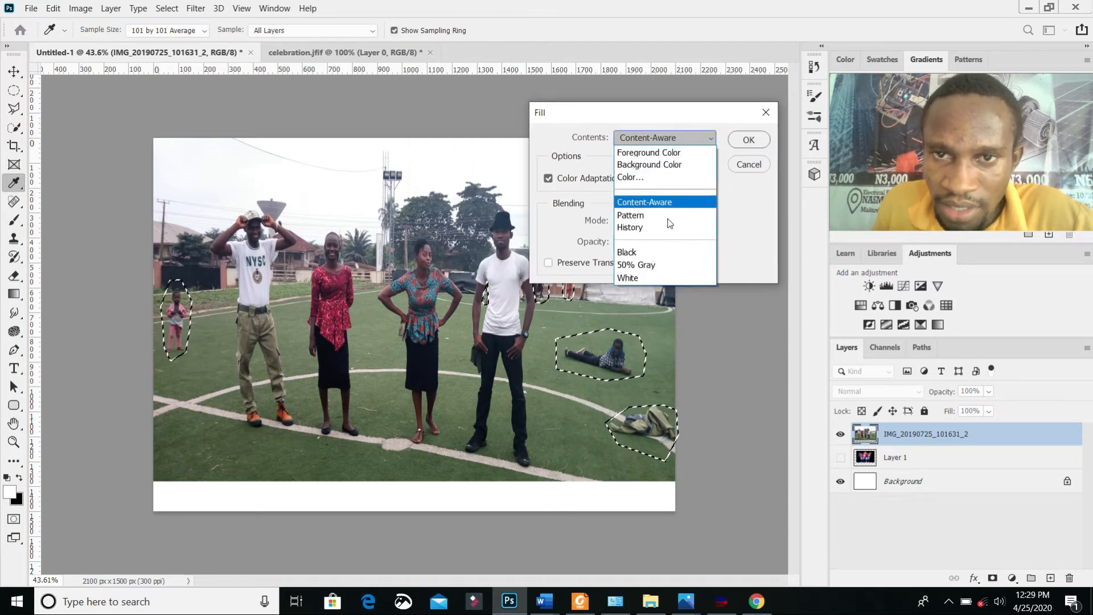
left_click(664, 200)
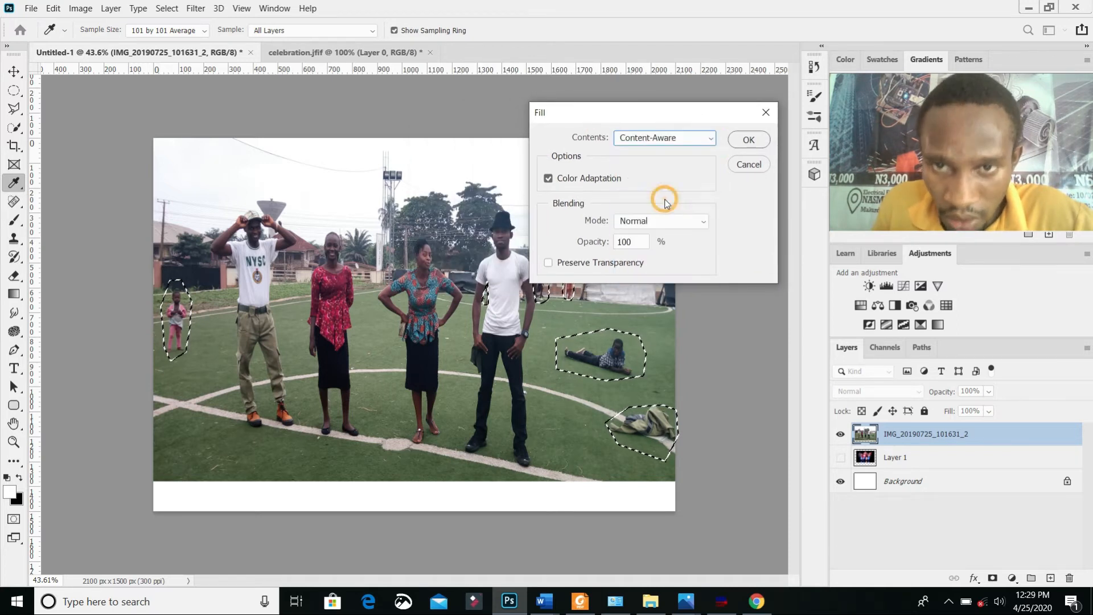
left_click(584, 179)
left_click(584, 178)
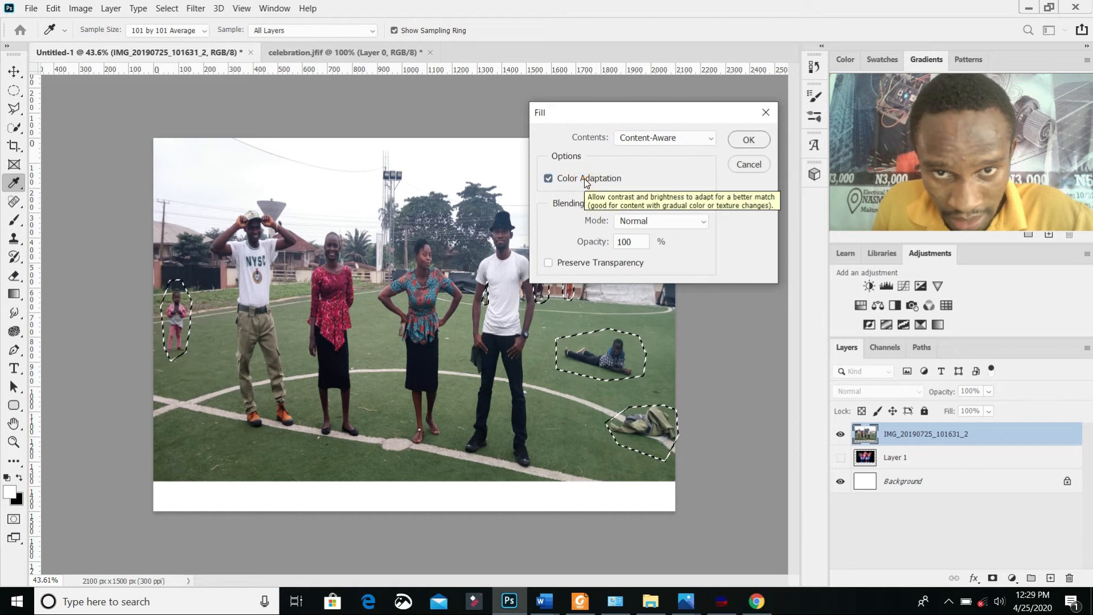
left_click(756, 140)
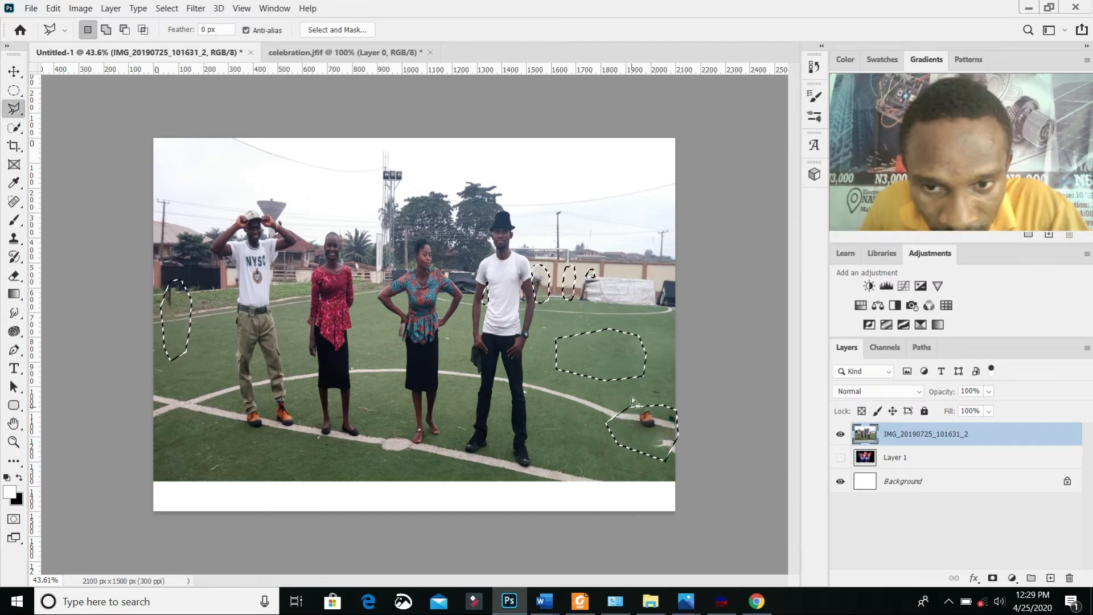
Step: Check the filled areas of the photo and deselect them
scroll(626, 376, "up", 2)
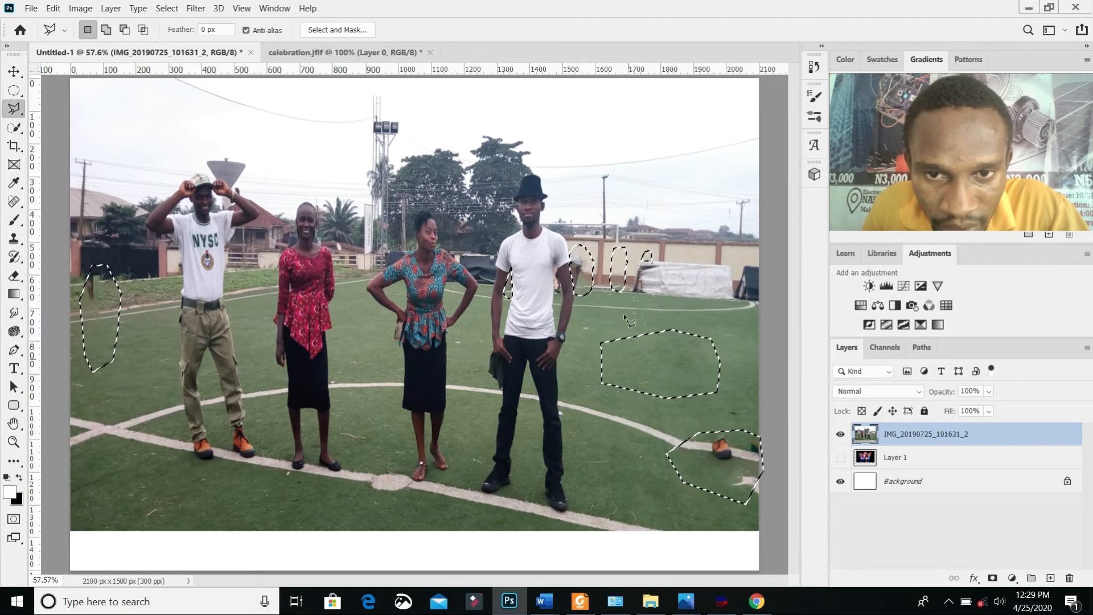
scroll(621, 306, "down", 3)
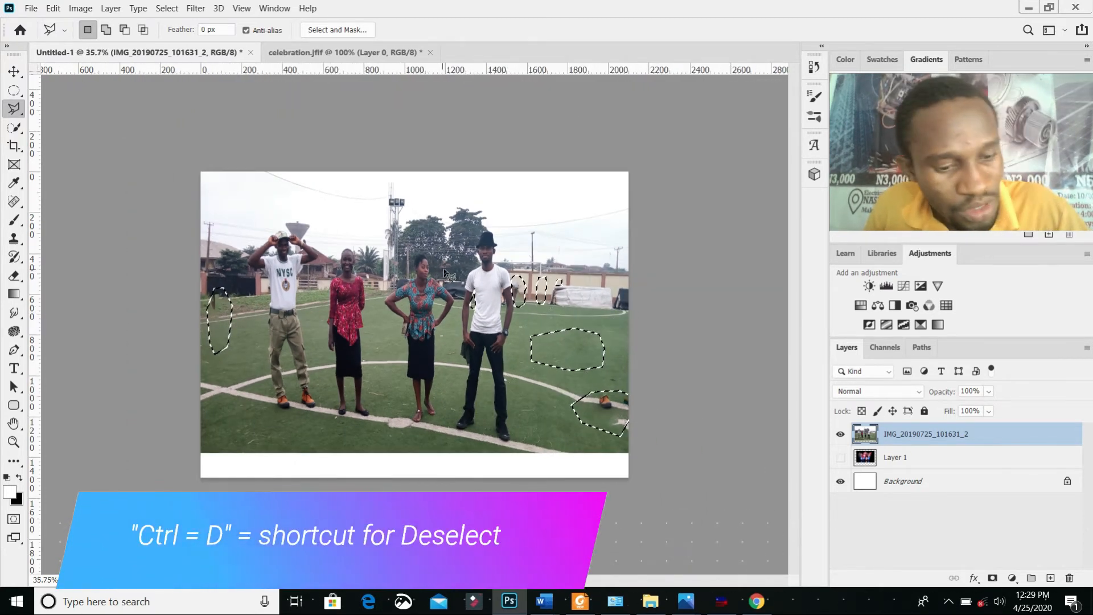
key("ctrl+d")
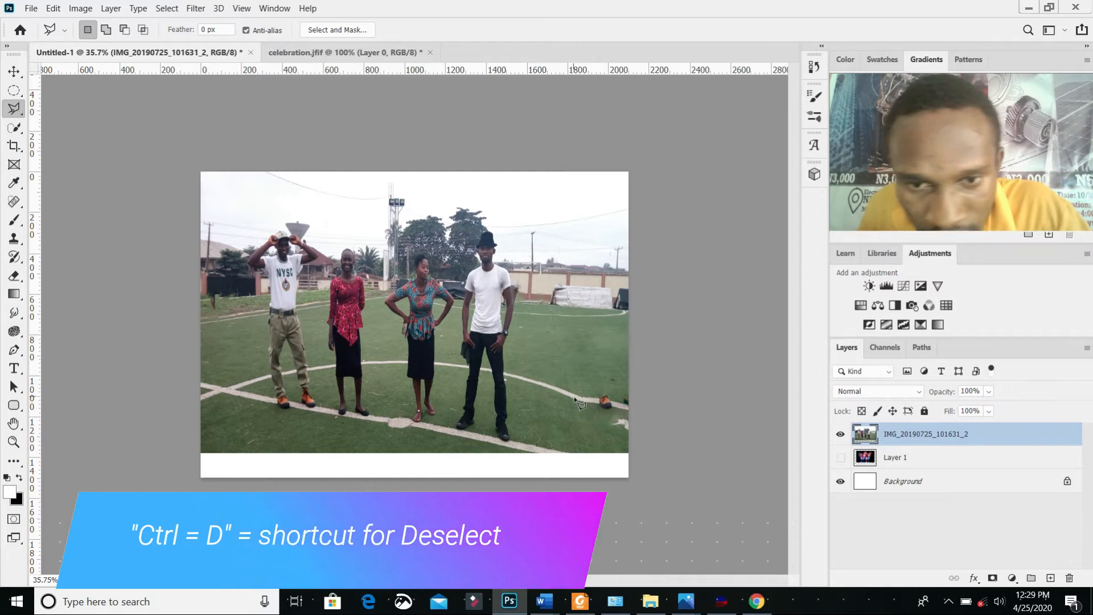
Step: Outline the leftover orange shoe and the broken line fragments at the photo's lower-right edge with the Polygonal Lasso
scroll(581, 378, "up", 5)
scroll(582, 376, "down", 3)
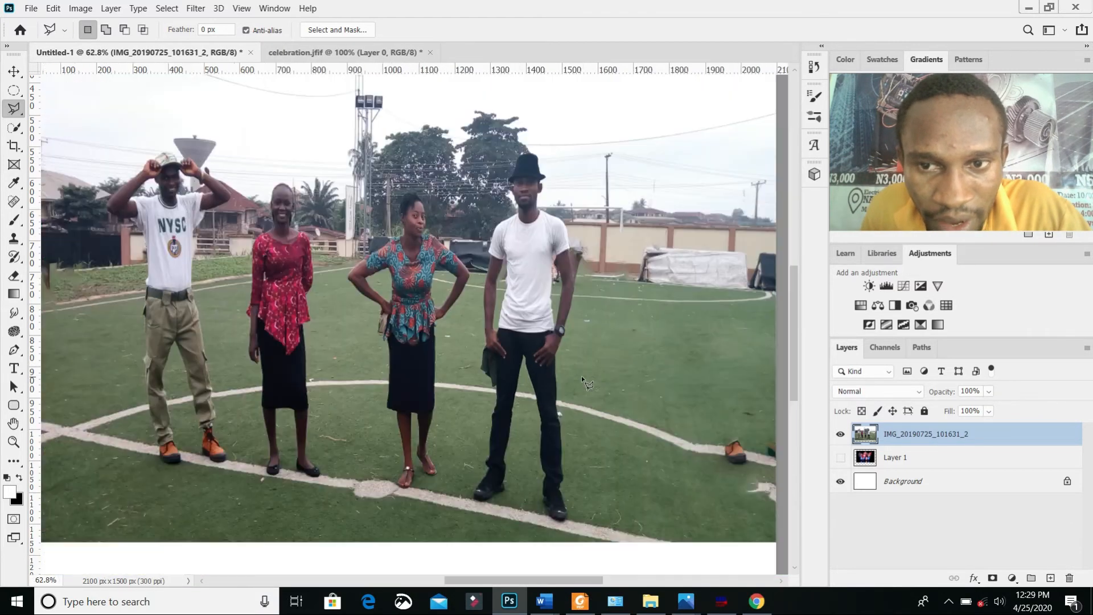
scroll(623, 426, "down", 2)
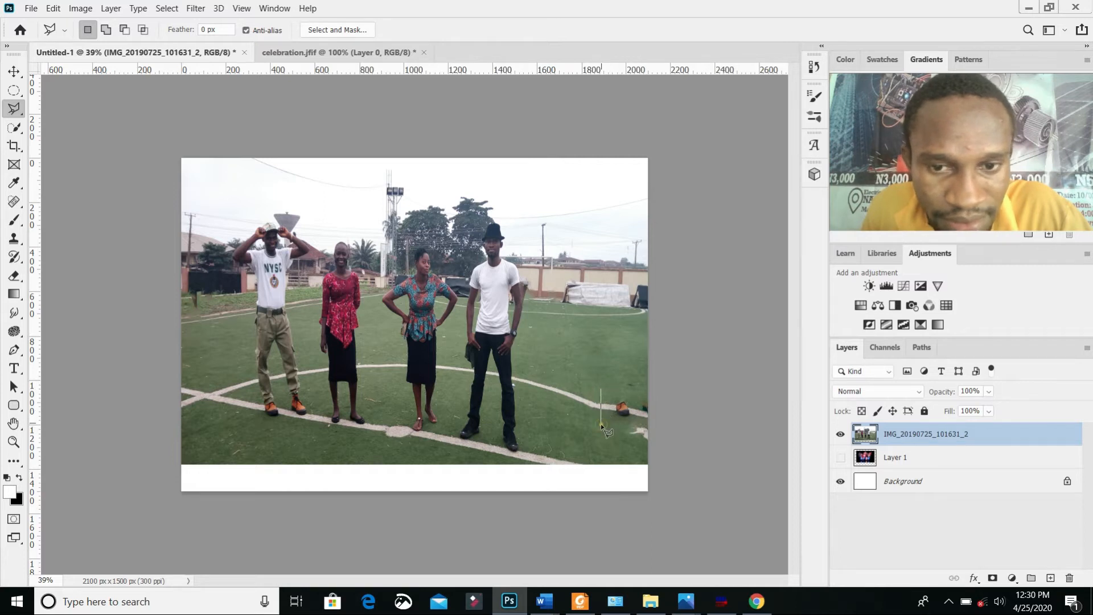
left_click(680, 376)
left_click(600, 388)
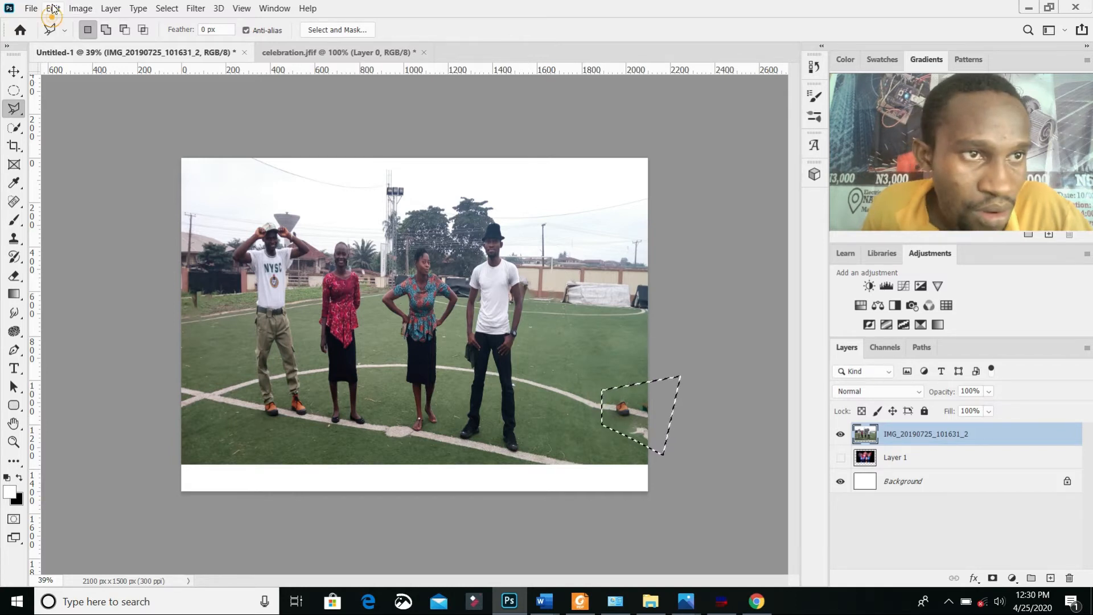
Step: Fill the selected patch around the leftover shoe with Content-Aware contents
left_click(53, 8)
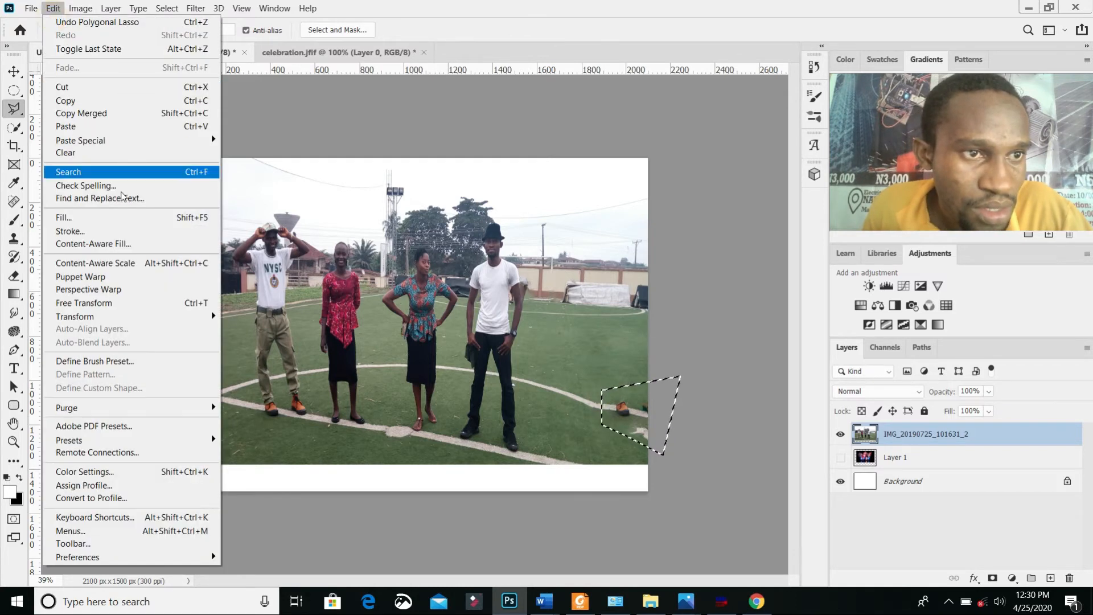
left_click(141, 217)
left_click(766, 142)
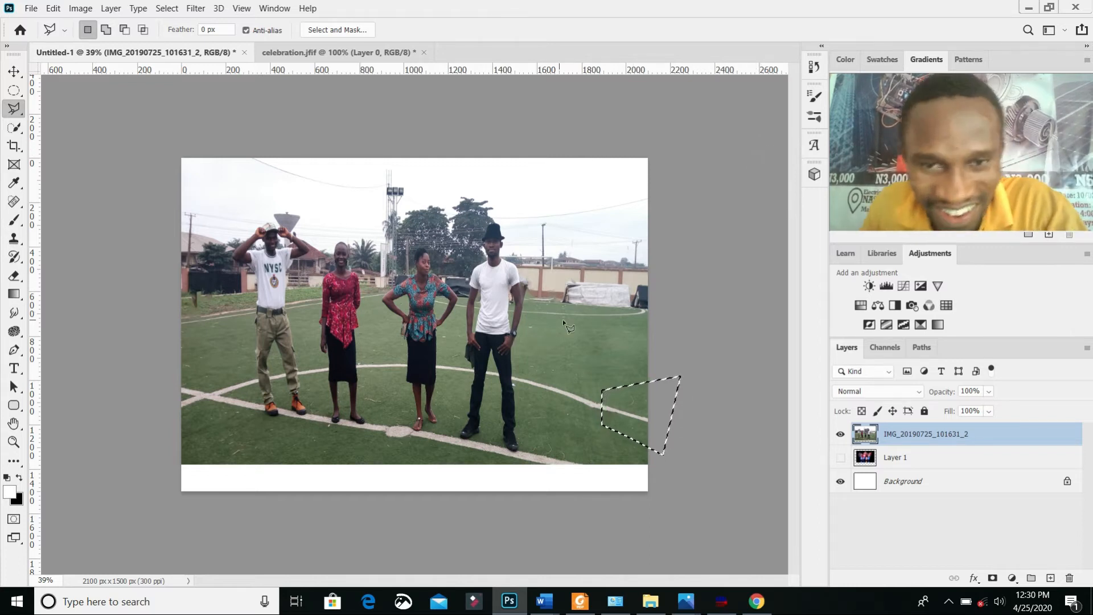
Step: Deselect, then use the Clone Stamp at size 20 to cover the remnant above the white covered structure with clean wall
scroll(563, 325, "up", 5)
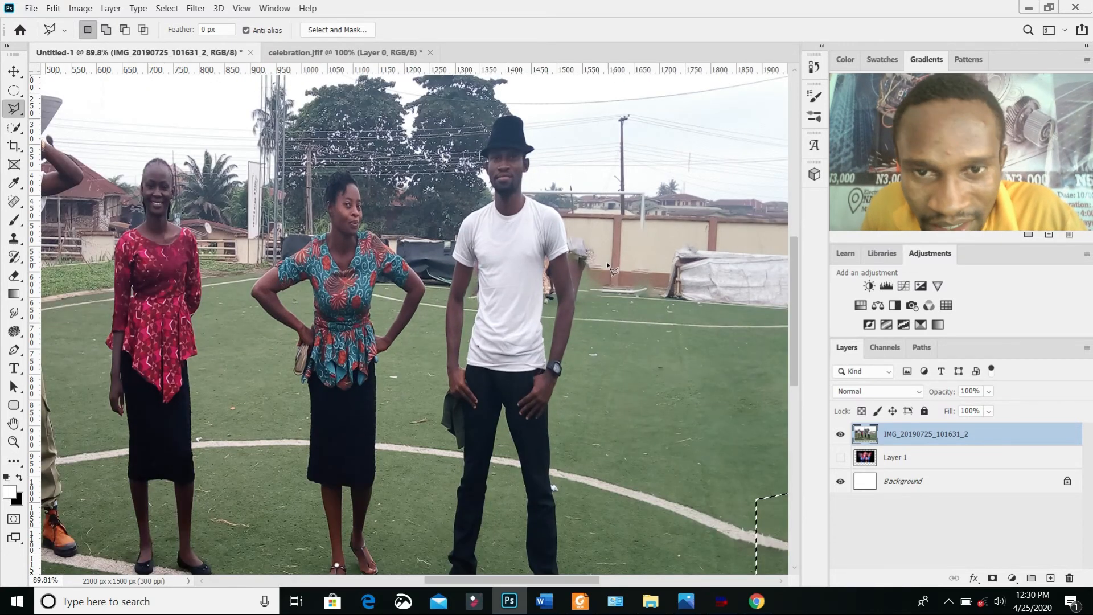
scroll(612, 268, "up", 5)
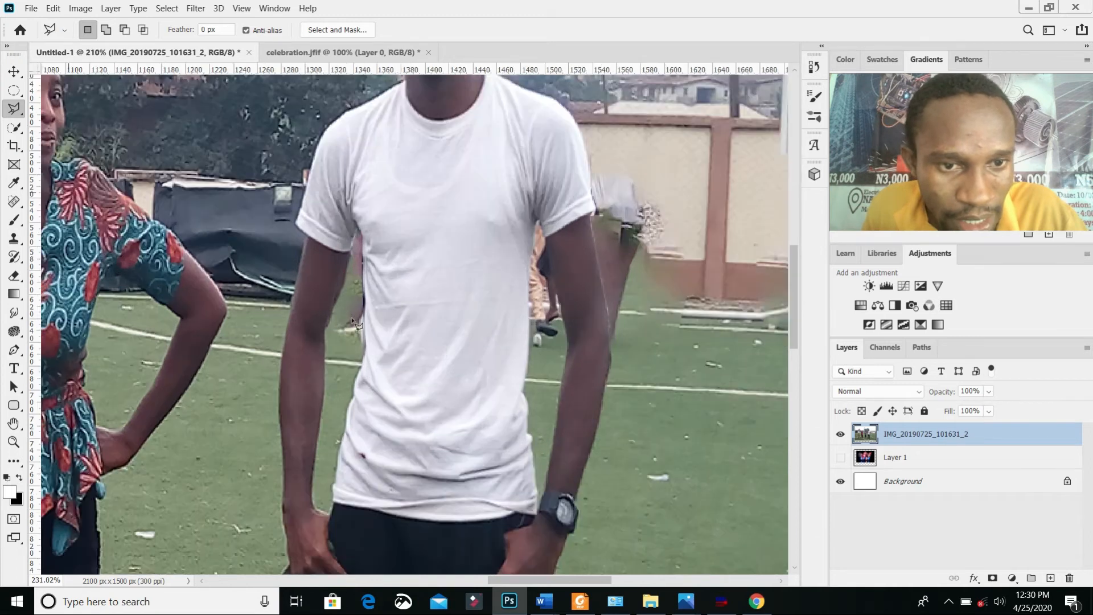
scroll(616, 247, "down", 4)
scroll(679, 272, "down", 1)
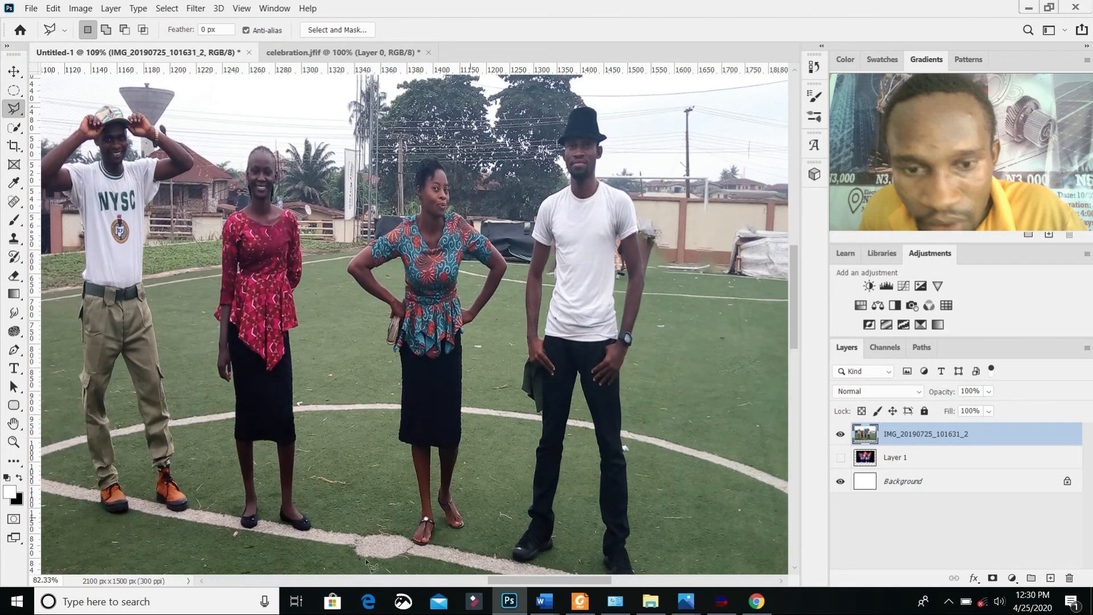
left_click_drag(518, 580, 576, 573)
scroll(466, 244, "up", 6)
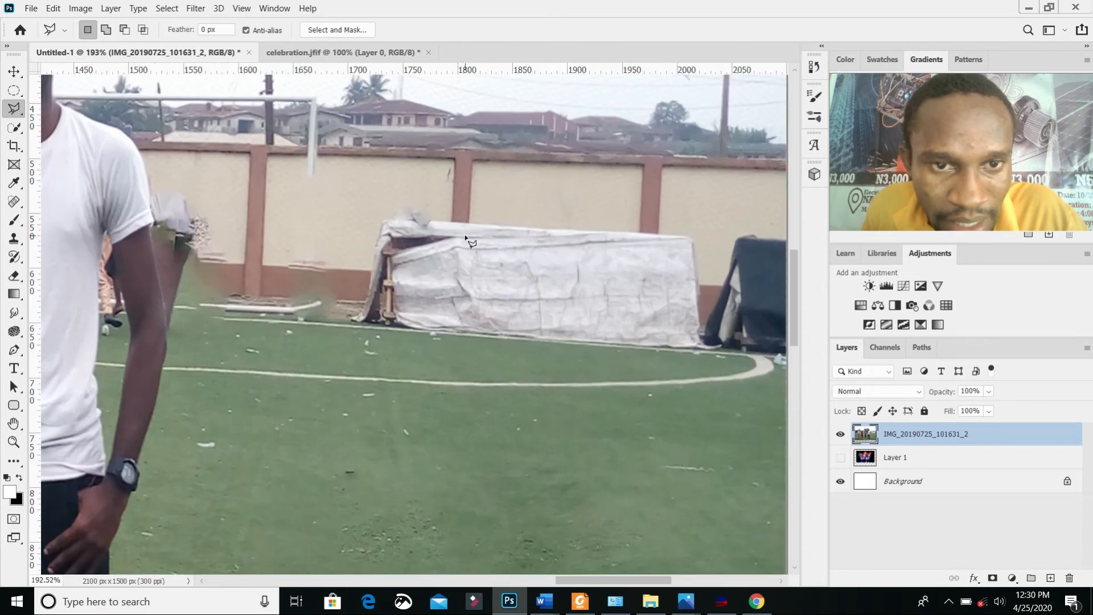
left_click(14, 238)
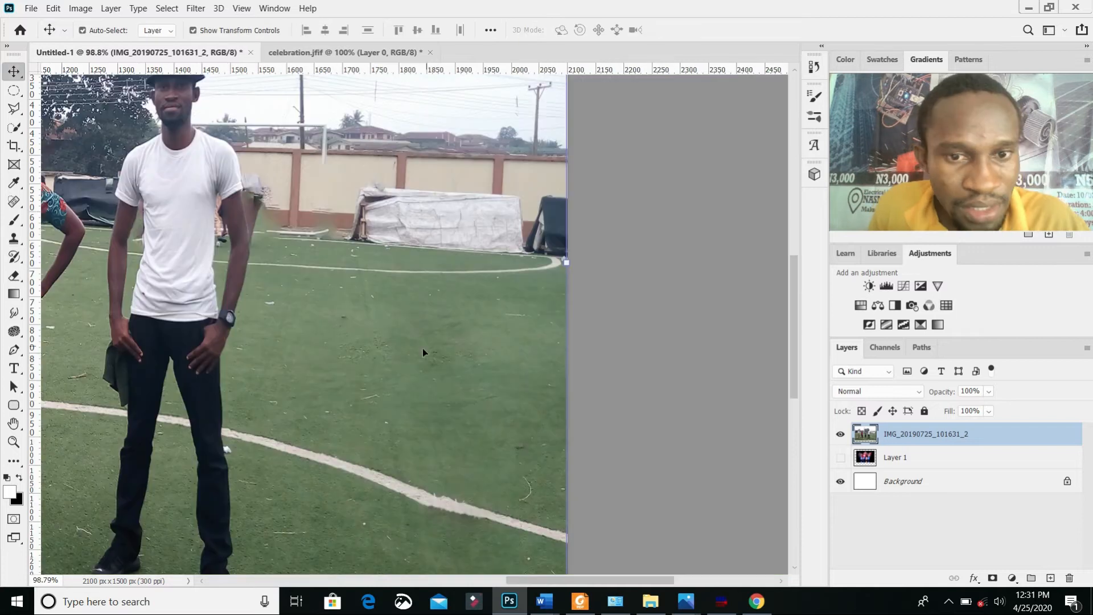
scroll(345, 181, "up", 1)
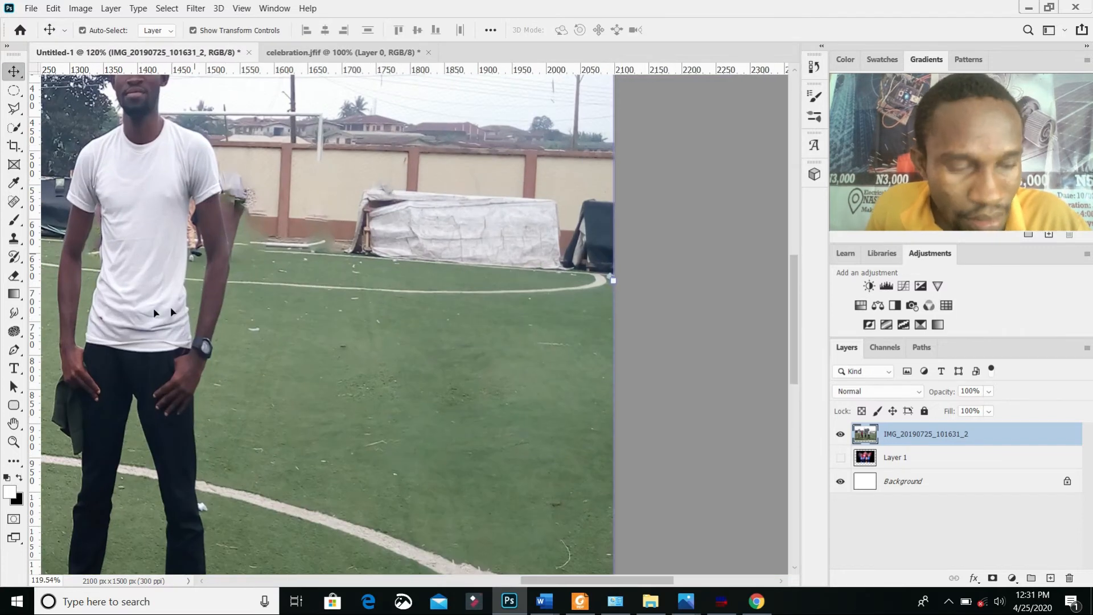
left_click(14, 238)
scroll(335, 185, "up", 3)
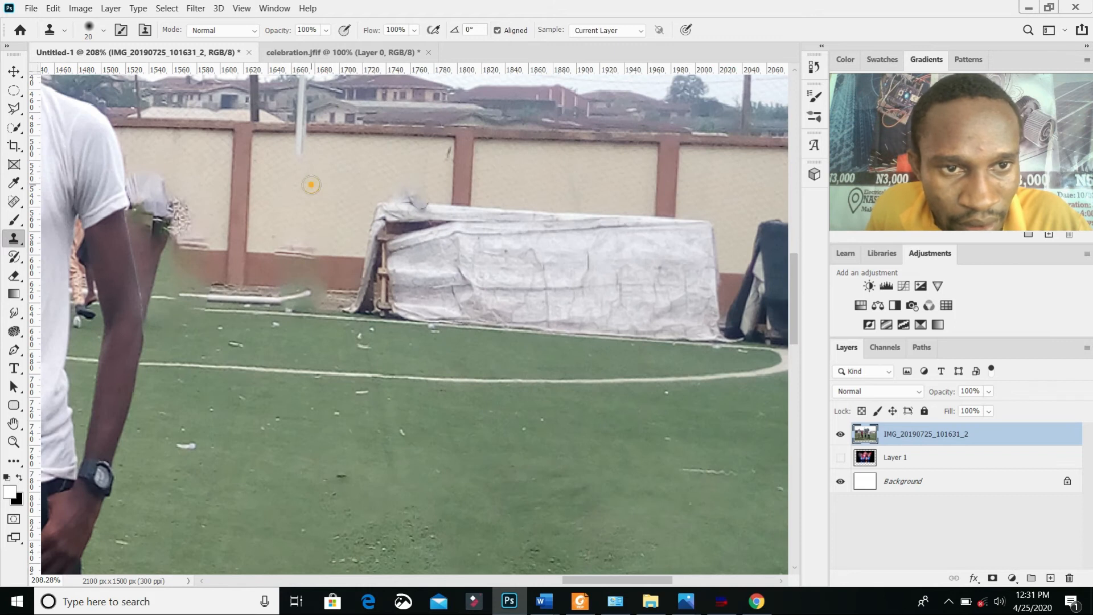
left_click(311, 185)
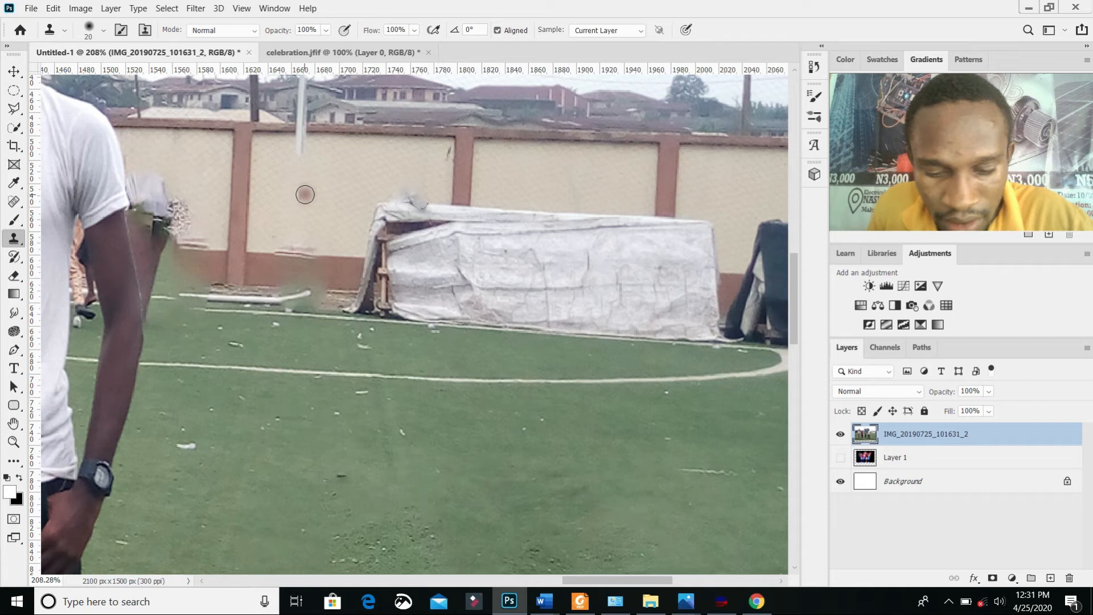
mouse_move(382, 191)
left_mouse_down()
mouse_move(434, 197)
mouse_move(345, 188)
left_mouse_up()
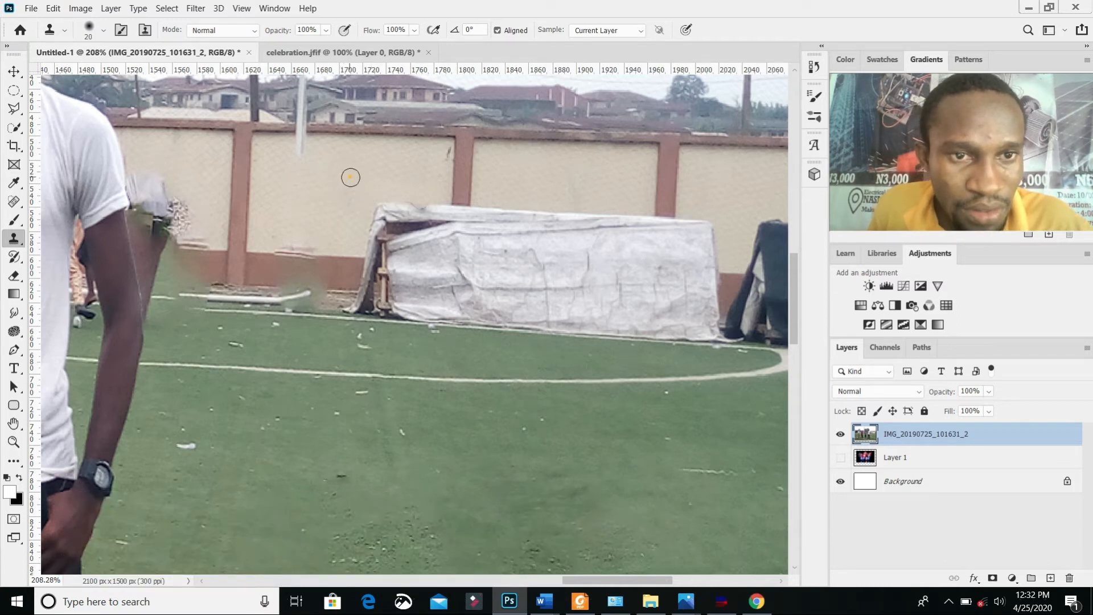
Step: Repair the edge of the wall pillar behind the white covered structure by cloning nearby wall texture
left_click(446, 157)
left_click(464, 143, "alt")
left_click_drag(460, 153, 462, 177)
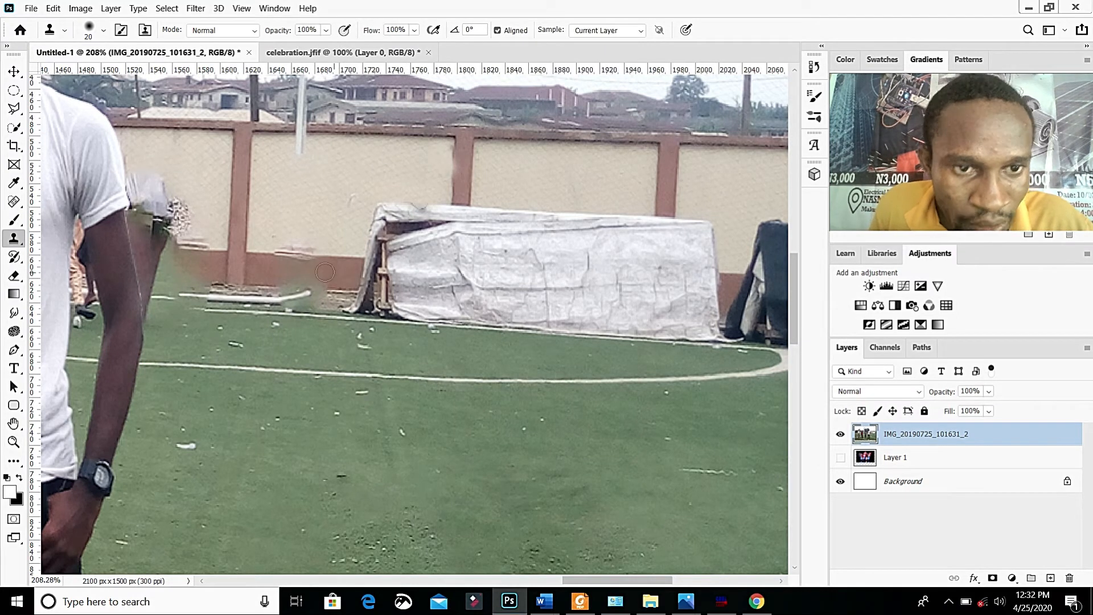
Step: Clone the ground strip and brown wall base over the smudged patch beside the white covered structure
left_click(335, 301, "alt")
mouse_move(313, 303)
left_mouse_down()
mouse_move(250, 297)
mouse_move(285, 295)
left_mouse_up()
left_click_drag(324, 249, 274, 249)
Step: Clone cream wall and brown wall base over the figure remnants beside the white-shirted man's sleeve and arm
left_click(199, 148, "alt")
mouse_move(184, 193)
left_mouse_down()
mouse_move(137, 212)
mouse_move(181, 213)
mouse_move(134, 222)
left_mouse_up()
left_click(170, 204, "alt")
left_click(206, 268, "alt")
mouse_move(205, 268)
left_mouse_down()
mouse_move(149, 262)
mouse_move(208, 282)
mouse_move(159, 292)
mouse_move(210, 296)
mouse_move(150, 265)
mouse_move(200, 240)
left_mouse_up()
left_click_drag(140, 218, 138, 230)
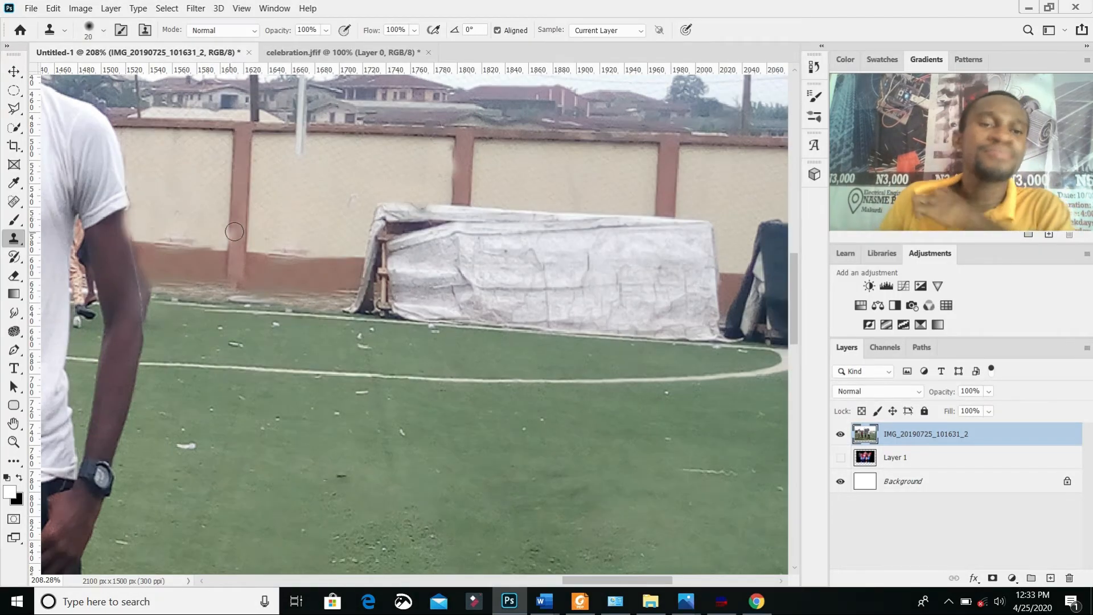
Step: Clone brown wall base over part of the background figure showing between the white-shirted man's torso and arm
scroll(244, 232, "down", 6)
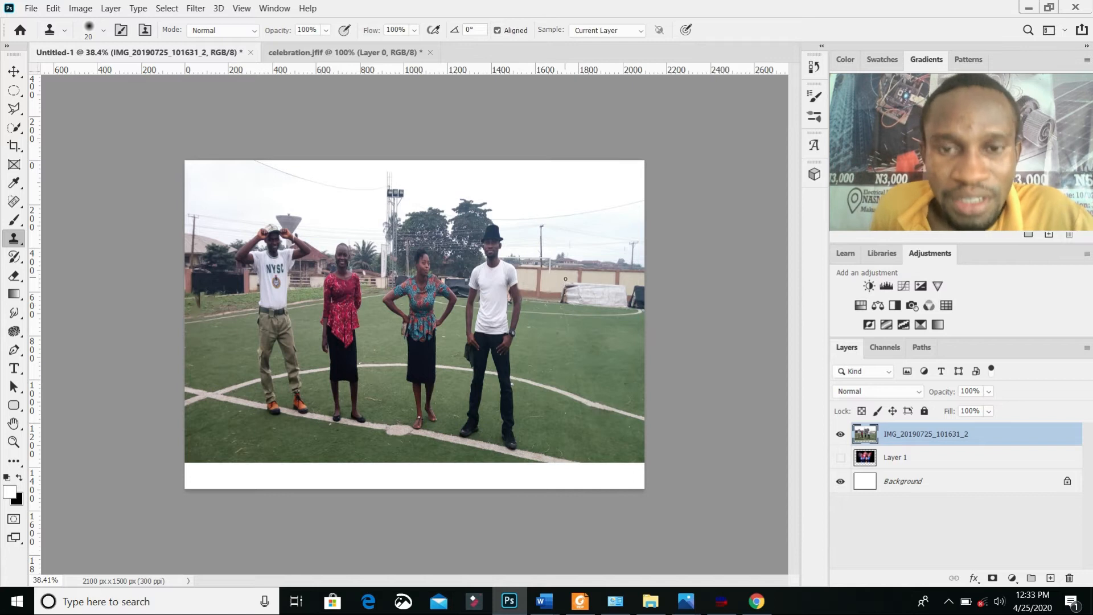
scroll(565, 279, "up", 6)
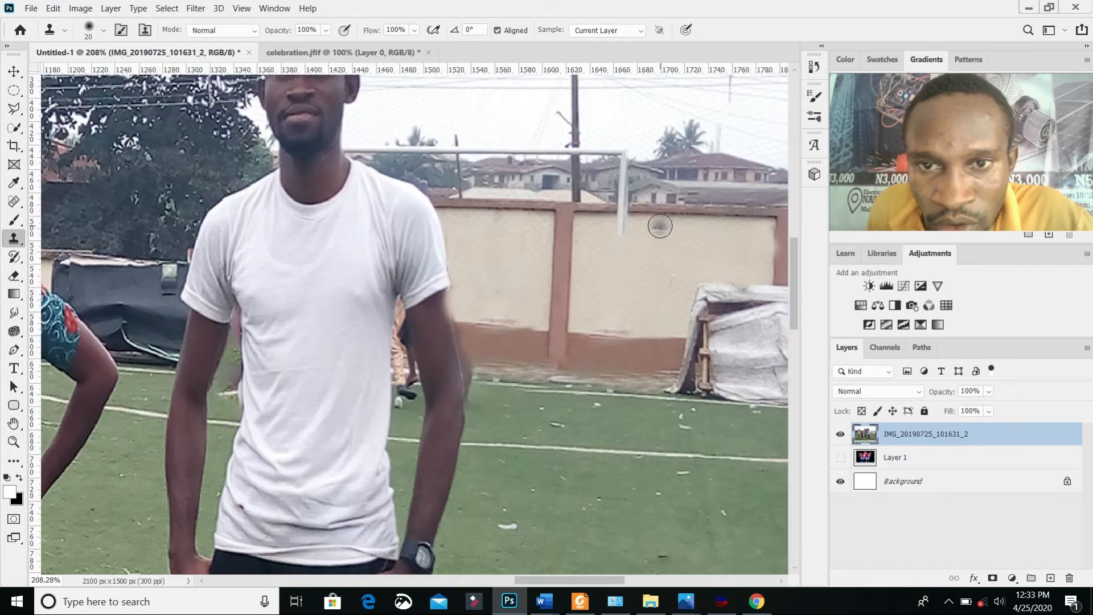
scroll(660, 226, "up", 2)
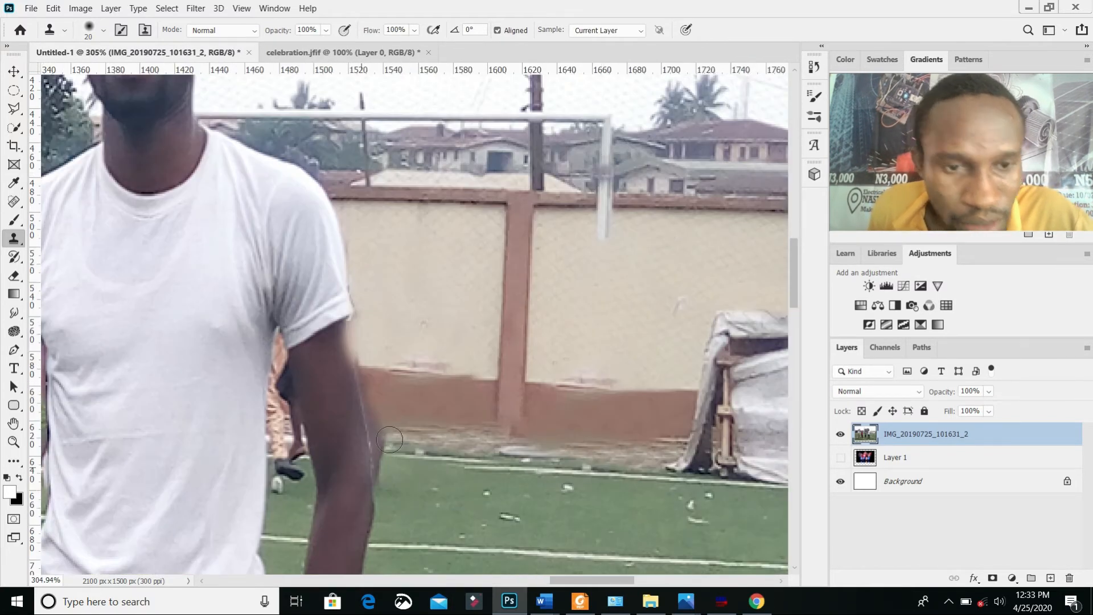
left_click(421, 409, "alt")
left_click_drag(285, 397, 286, 430)
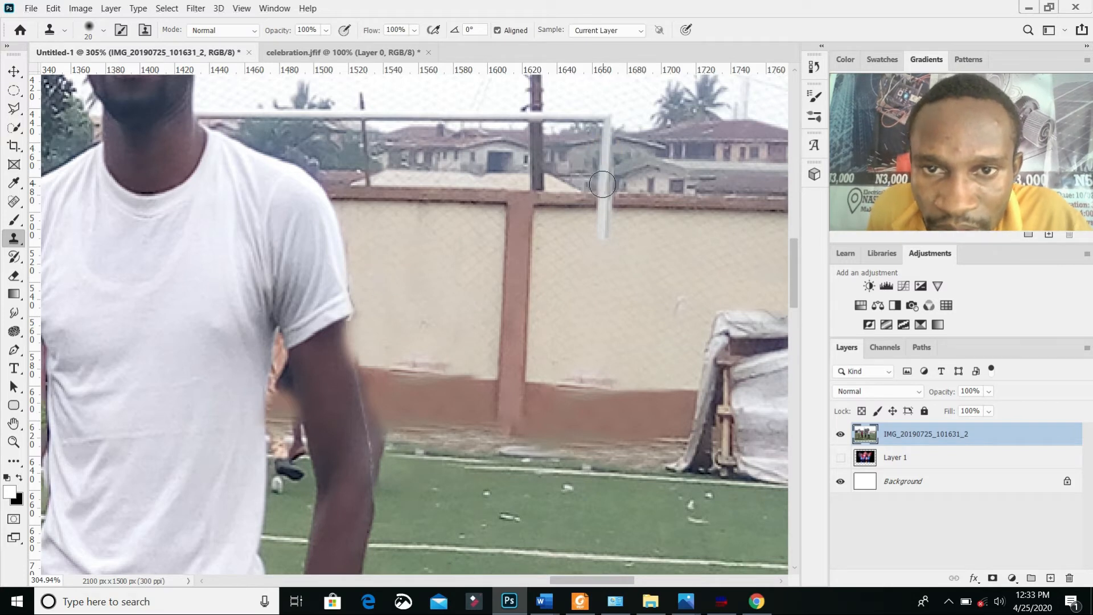
Step: Extend the cut-off white goalpost down the wall to the edge of the field by cloning its existing upper section
left_click_drag(603, 211, 605, 264)
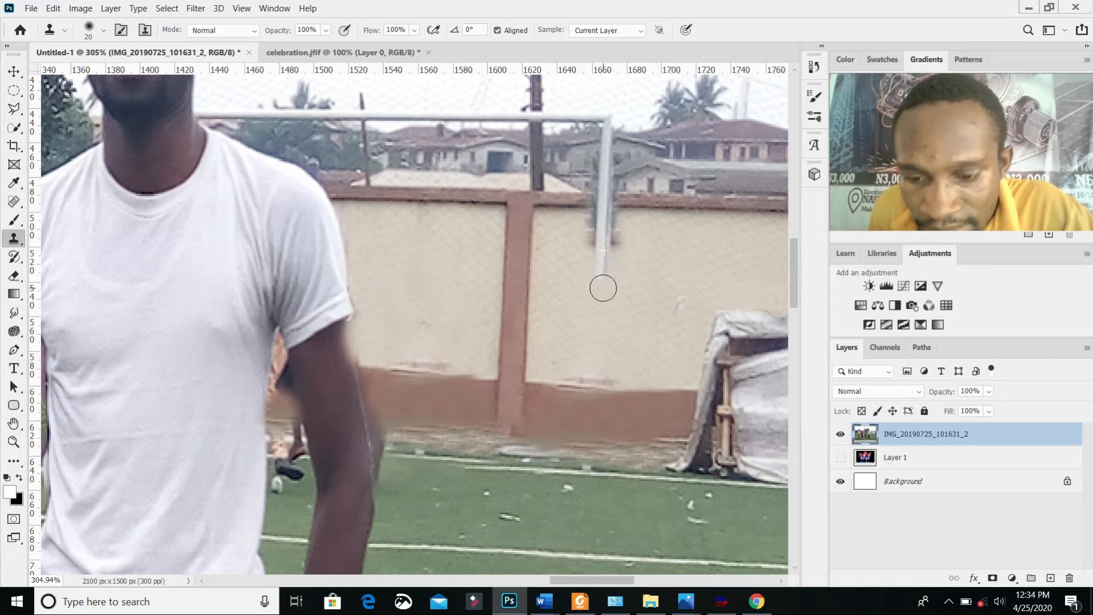
left_click_drag(603, 285, 601, 336)
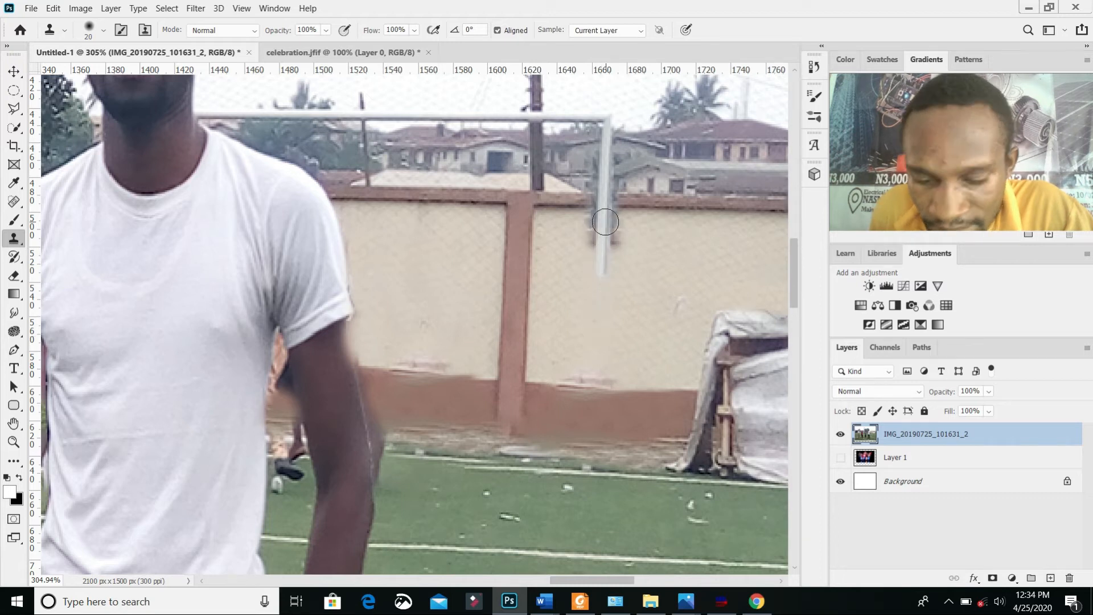
left_click(603, 218, "alt")
left_click_drag(600, 259, 596, 317)
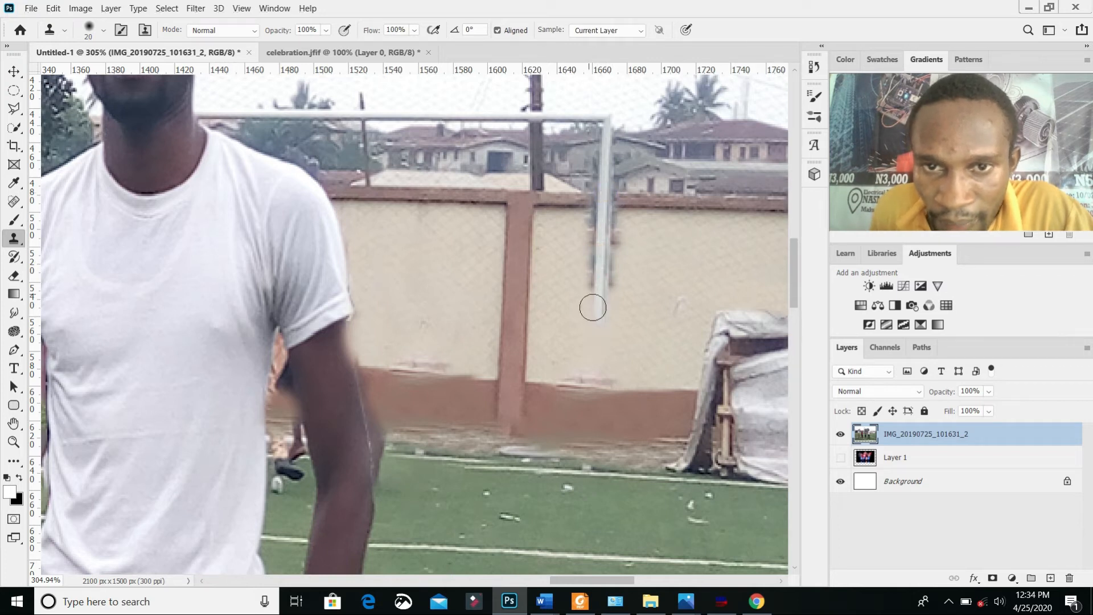
left_click_drag(601, 317, 589, 454)
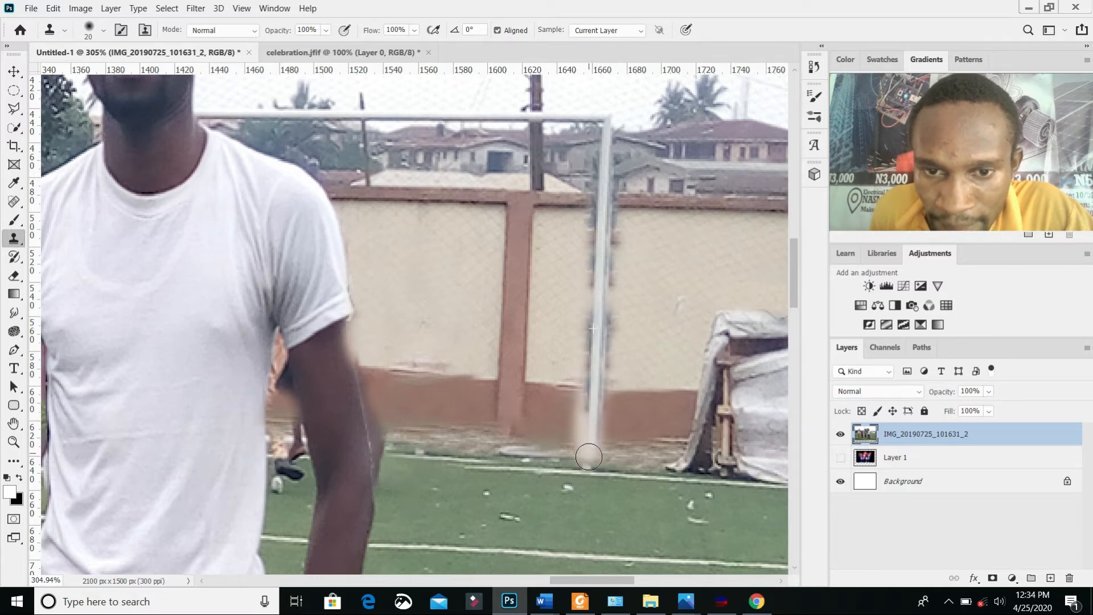
left_click(603, 224, "alt")
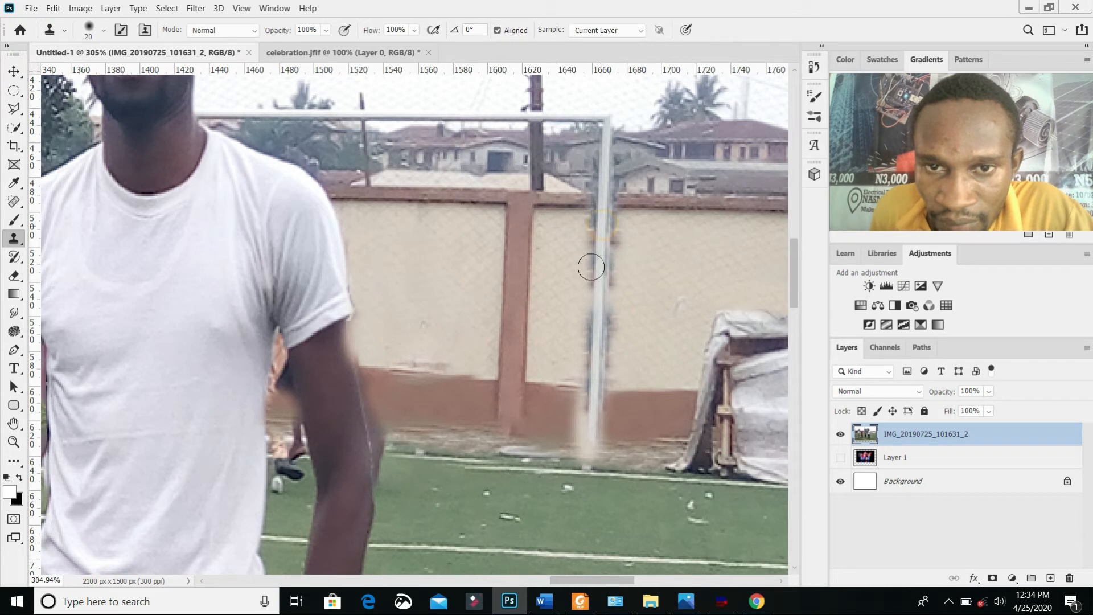
mouse_move(598, 307)
left_mouse_down()
mouse_move(596, 449)
mouse_move(600, 404)
left_mouse_up()
Step: Clone clean cream wall over the dark fringes along both sides of the extended goalpost
scroll(663, 296, "up", 4)
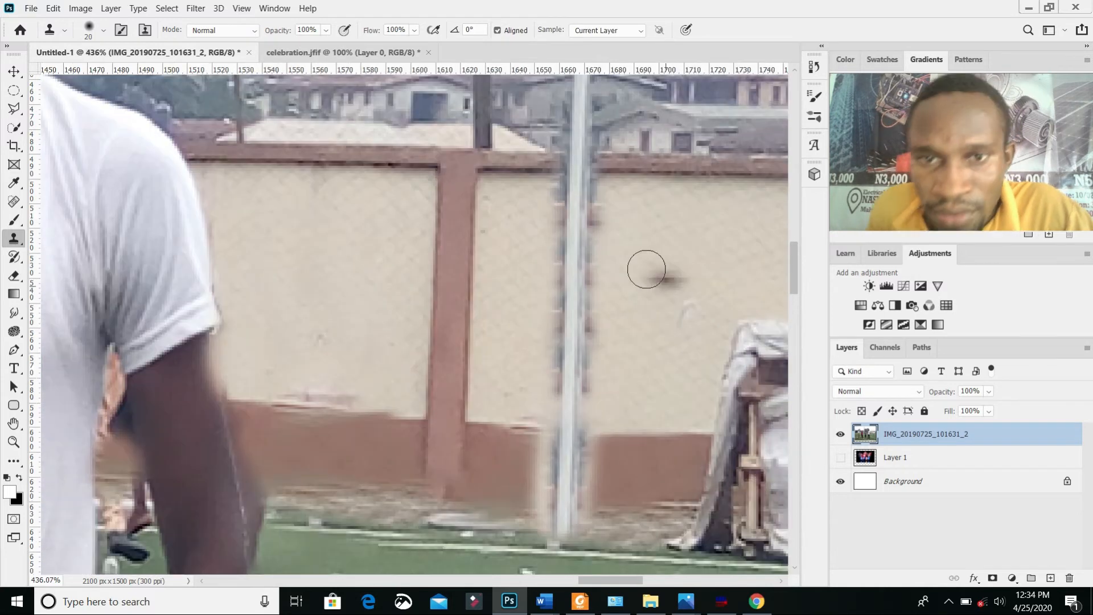
scroll(639, 246, "down", 3)
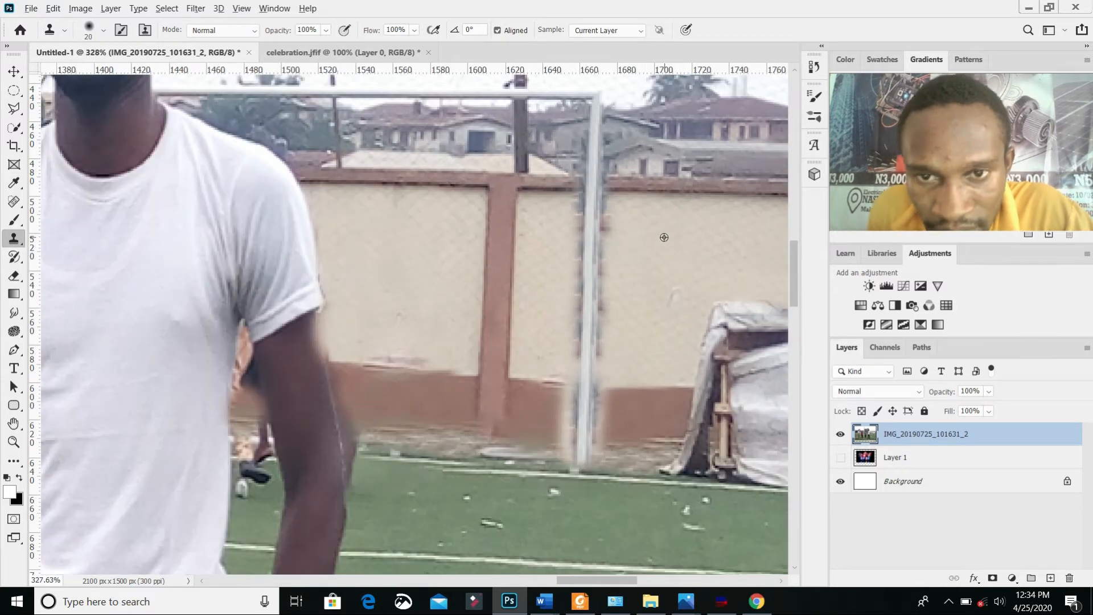
left_click_drag(614, 199, 610, 340)
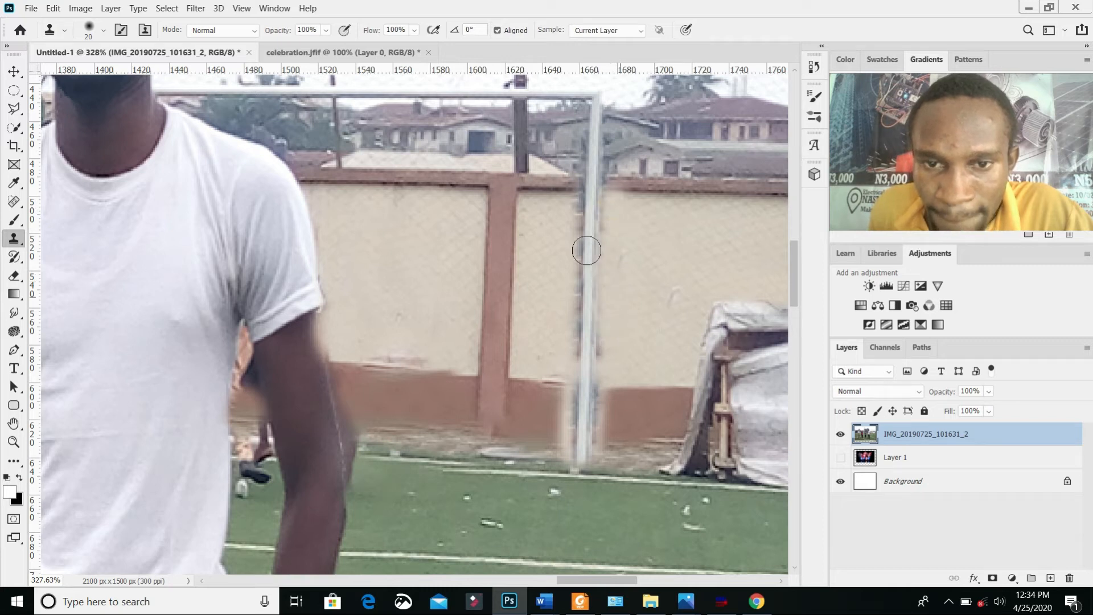
left_click(551, 222, "alt")
mouse_move(573, 202)
left_mouse_down()
mouse_move(568, 363)
mouse_move(550, 361)
mouse_move(559, 362)
left_mouse_up()
left_click(540, 284, "alt")
Step: Clone the brown wall base around the goalpost's foot and clean the leftover dark mark on the wall beside the post
left_click(526, 403, "alt")
mouse_move(556, 402)
left_mouse_down()
mouse_move(560, 439)
mouse_move(567, 399)
mouse_move(609, 400)
mouse_move(606, 435)
left_mouse_up()
left_click(636, 412, "alt")
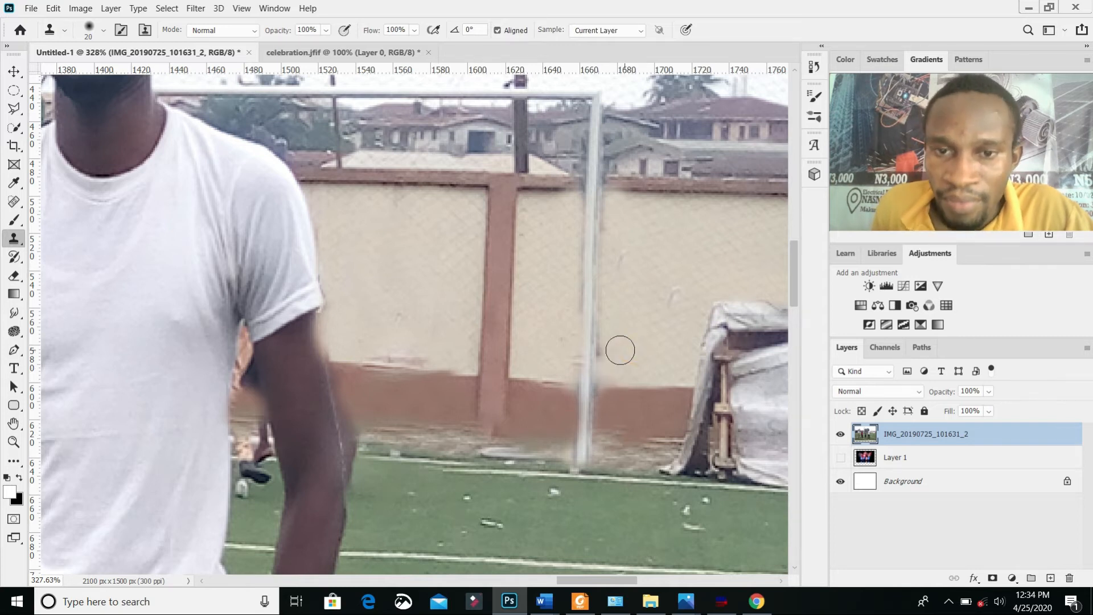
mouse_move(605, 349)
left_mouse_down()
mouse_move(609, 362)
mouse_move(611, 320)
left_mouse_up()
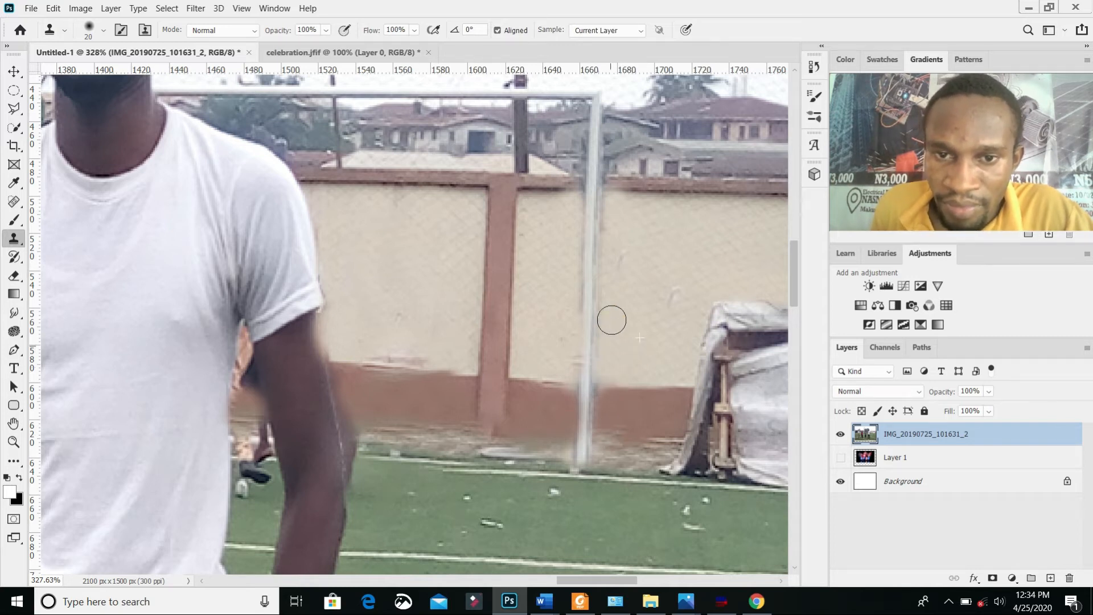
Step: Restore the wall's brown top edge on both sides of the goalpost by cloning adjacent stretches of it
left_click(649, 185, "alt")
left_click_drag(609, 182, 609, 181)
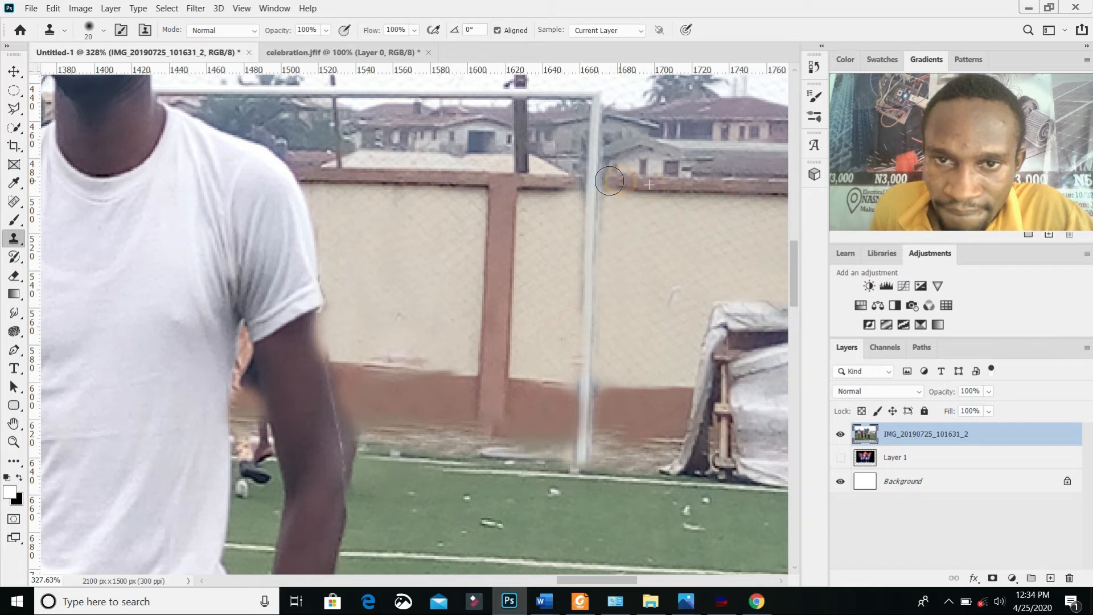
left_click(528, 178, "alt")
left_click_drag(556, 185, 579, 181)
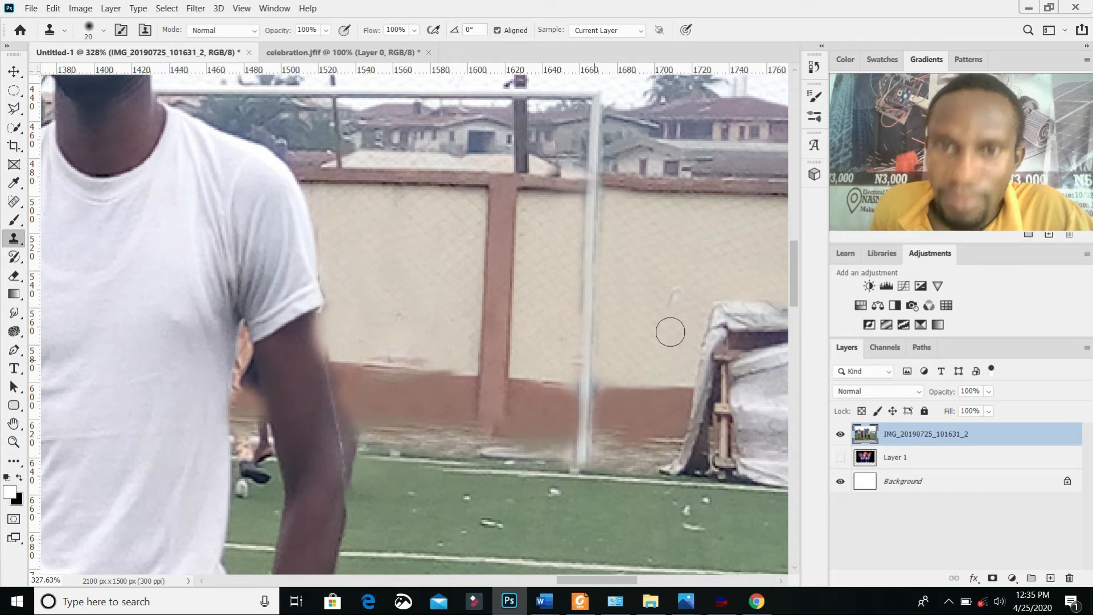
Step: Scale the group photo layer down to about 93.6% width and 88% height, leaving white margins around it on the canvas
scroll(650, 263, "down", 7)
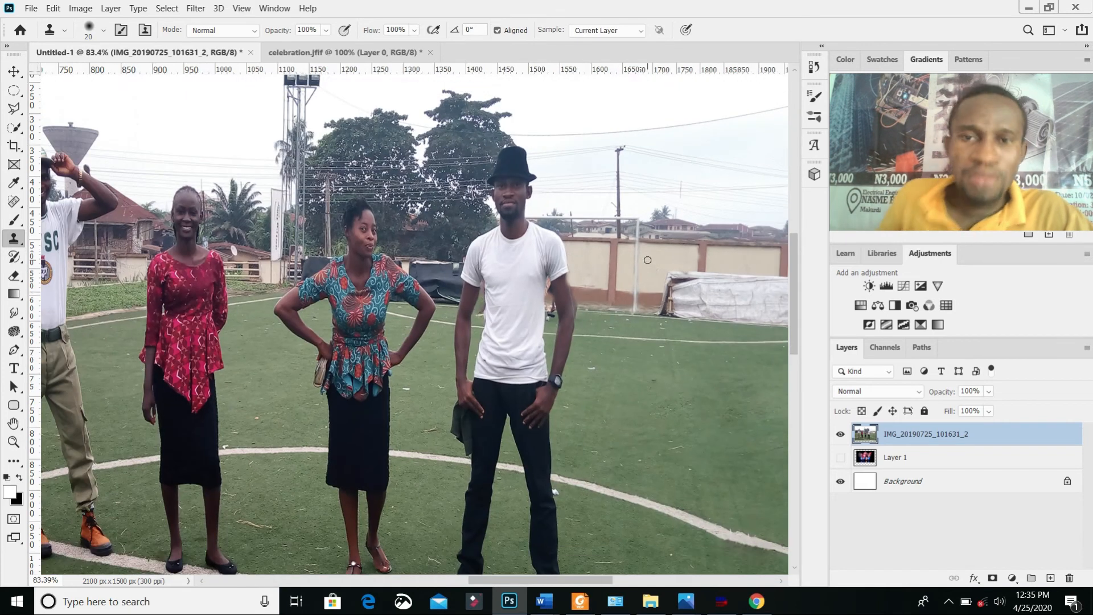
scroll(647, 261, "down", 2)
scroll(652, 265, "down", 2)
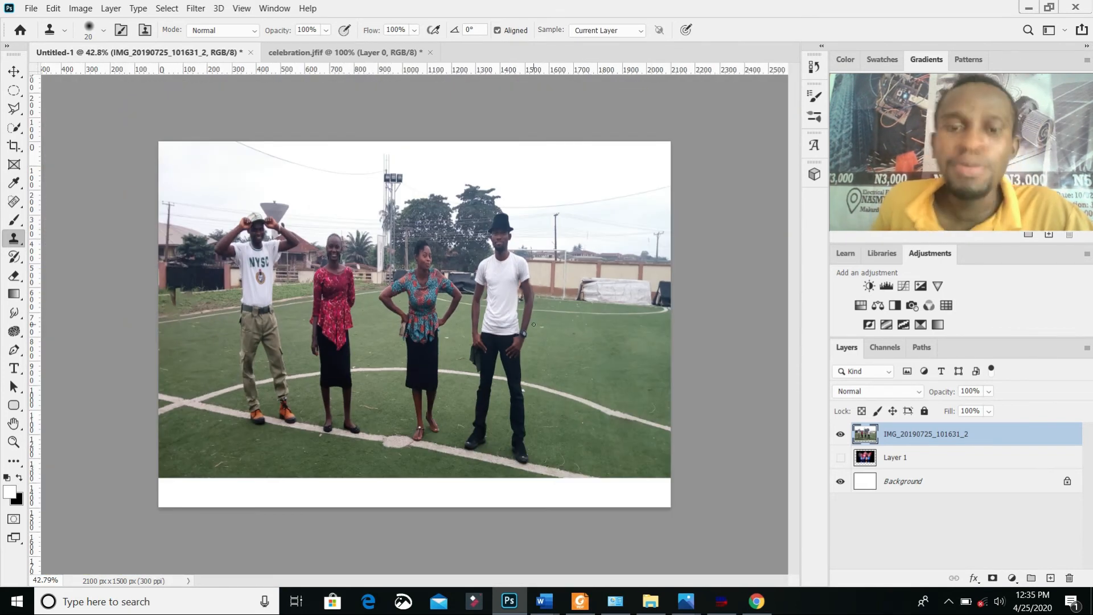
key("v")
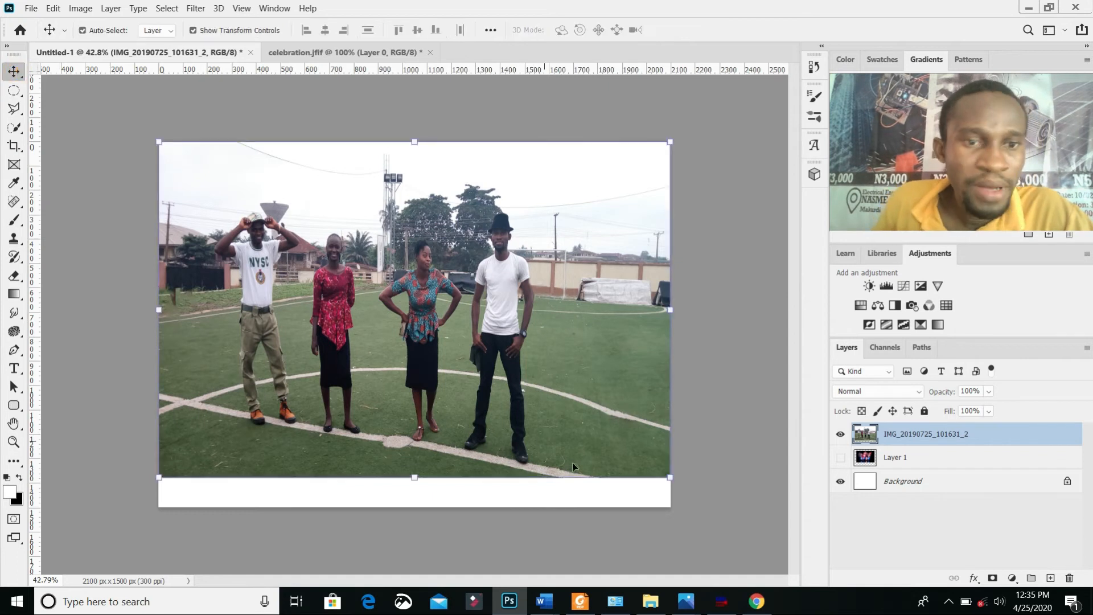
left_click(758, 362)
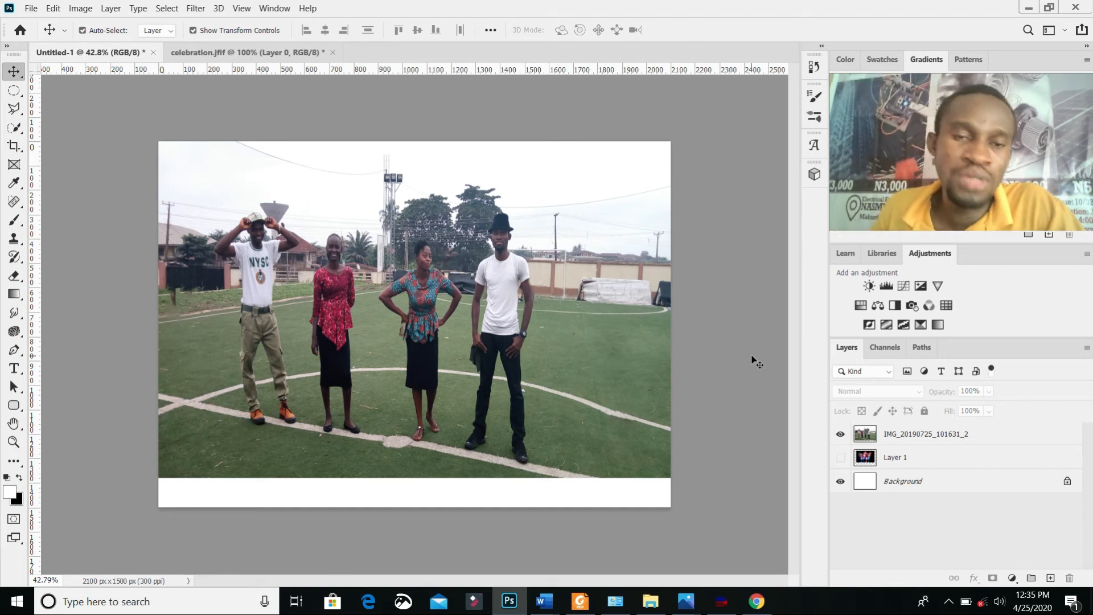
left_click(900, 436)
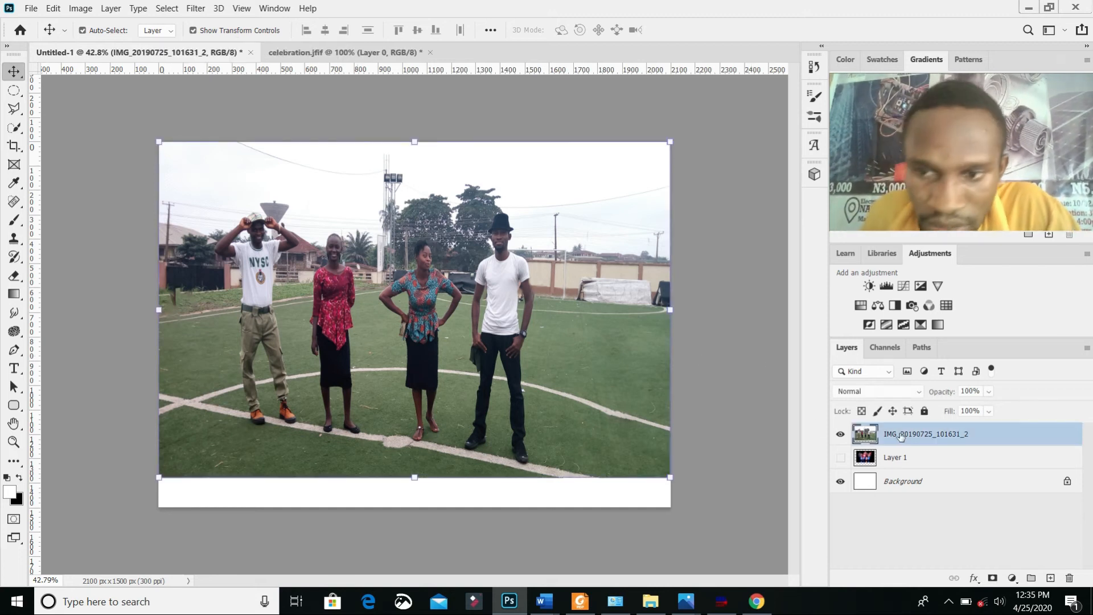
left_click_drag(158, 144, 191, 182)
mouse_move(383, 260)
left_mouse_down()
mouse_move(351, 241)
mouse_move(374, 255)
left_mouse_up()
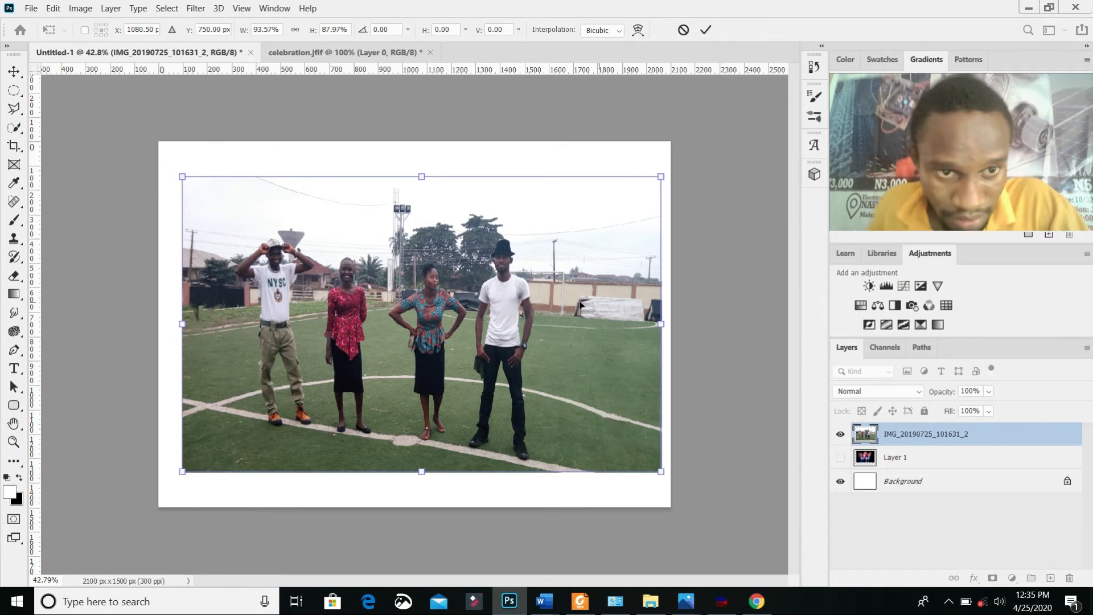
scroll(500, 229, "up", 5)
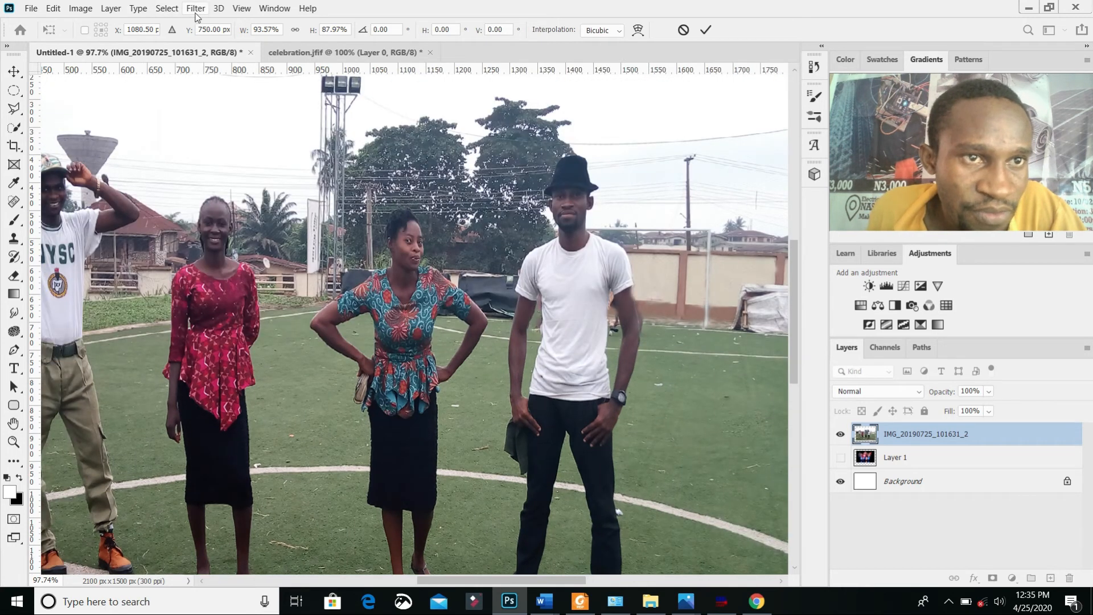
left_click(196, 12)
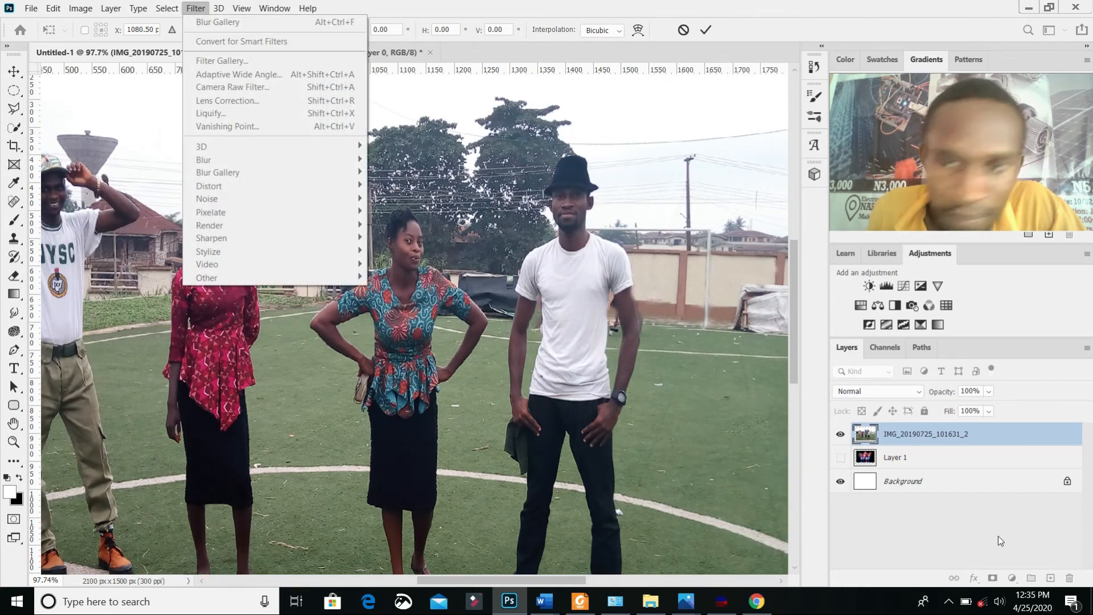
left_click(949, 436)
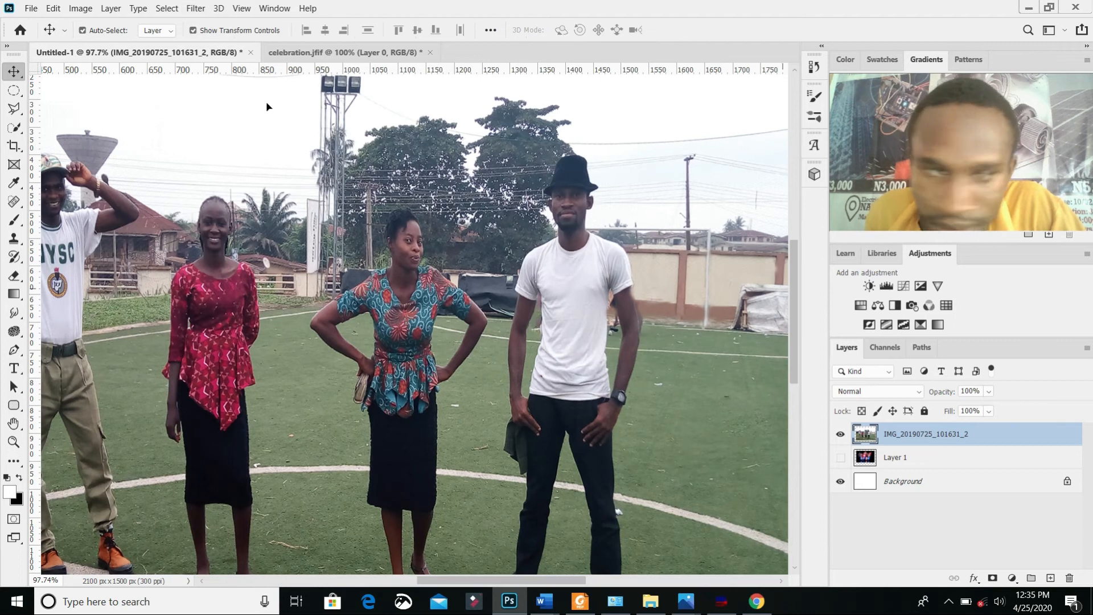
Step: Open the Camera Raw Filter for the photo layer and warm the white balance temperature to +17
left_click(196, 8)
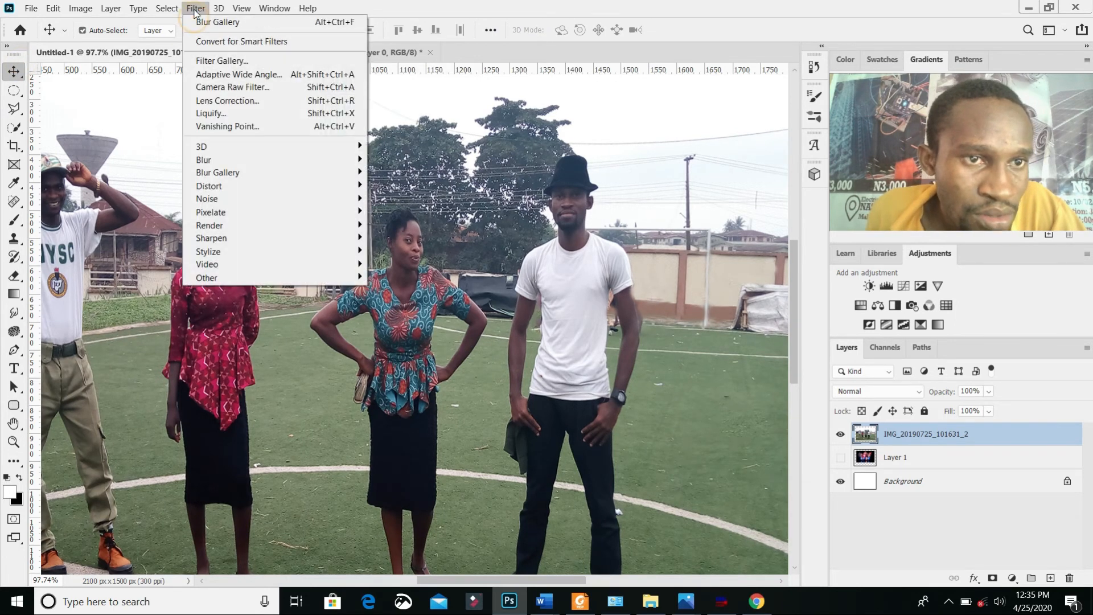
left_click(247, 87)
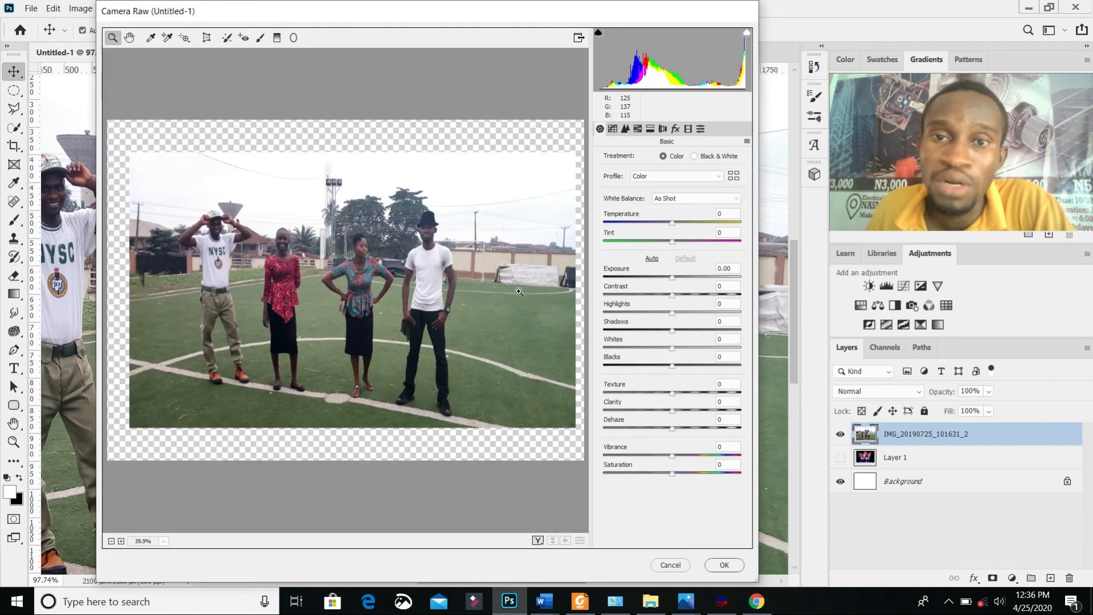
left_click_drag(491, 7, 573, 32)
mouse_move(758, 253)
left_mouse_down()
mouse_move(776, 257)
mouse_move(729, 253)
mouse_move(780, 260)
mouse_move(771, 261)
left_mouse_up()
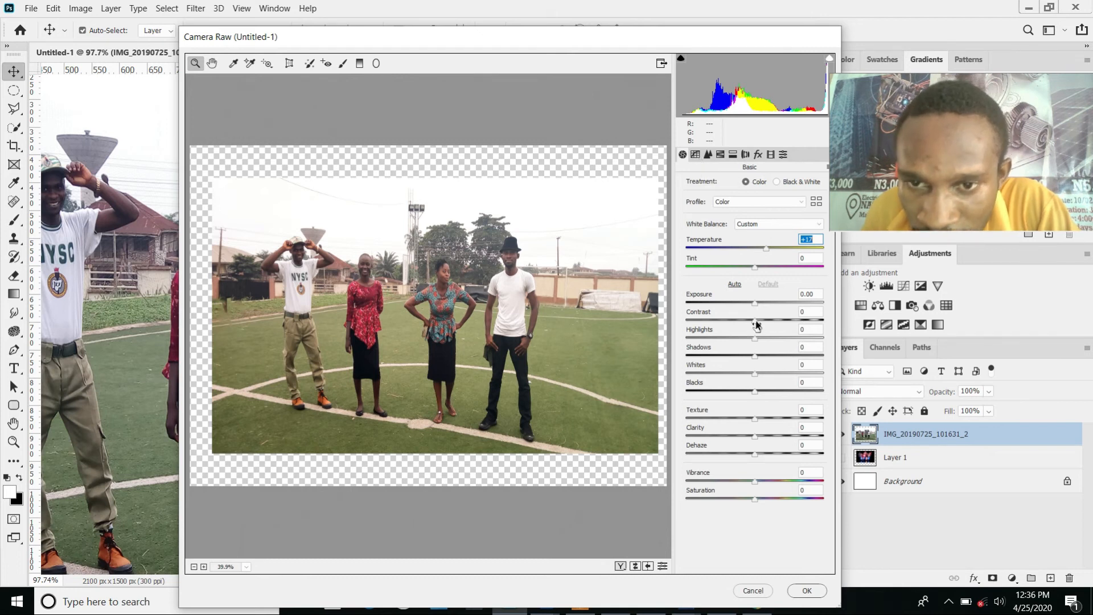
Step: Set the contrast to +8, highlights to +14, shadows to +50, whites to +31 and blacks to -4
left_click_drag(757, 322, 791, 363)
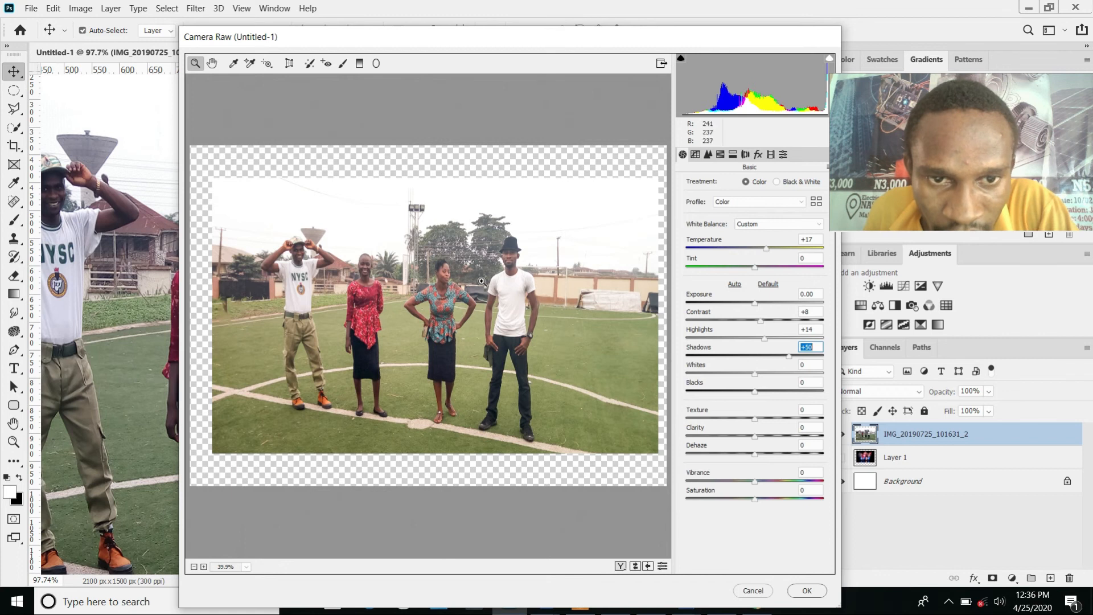
scroll(483, 273, "up", 5)
scroll(485, 270, "up", 2)
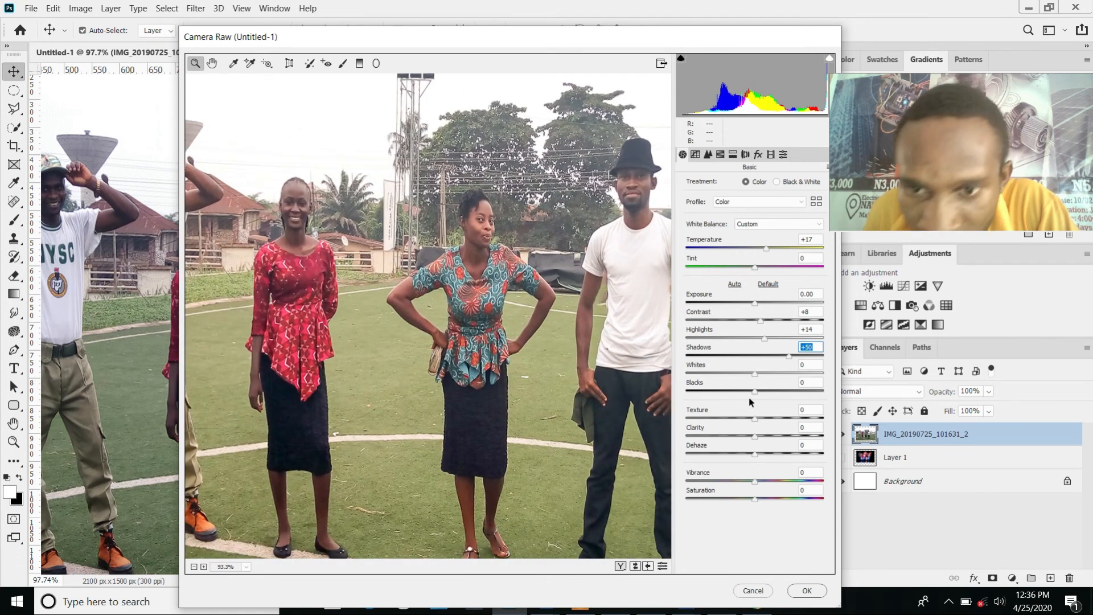
left_click_drag(755, 376, 757, 402)
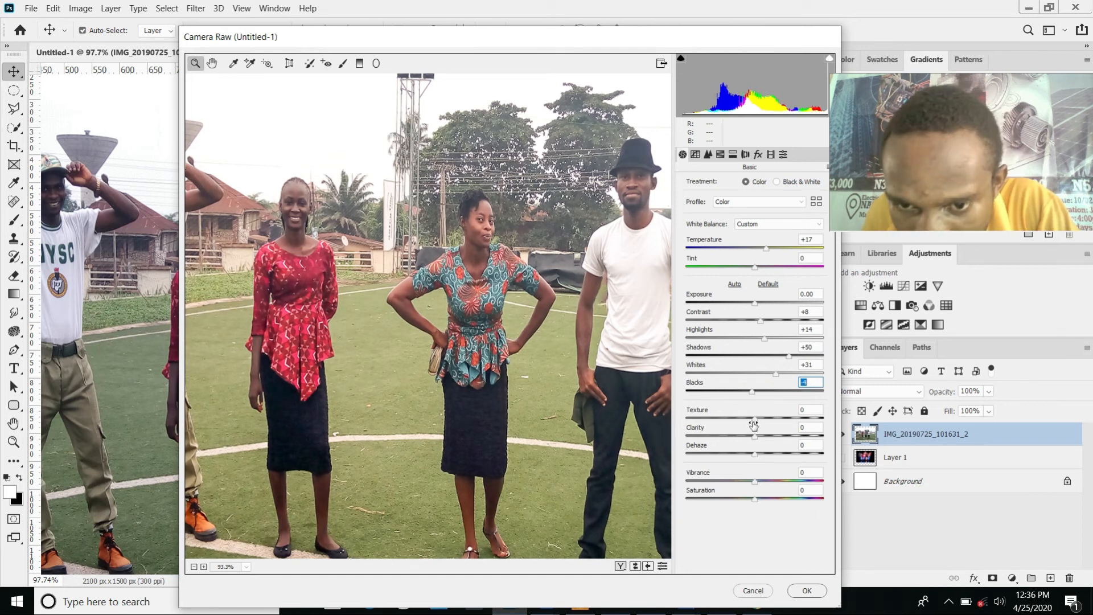
Step: Move the highlight and shadow range dividers of the parametric tone curve outward
left_click(699, 155)
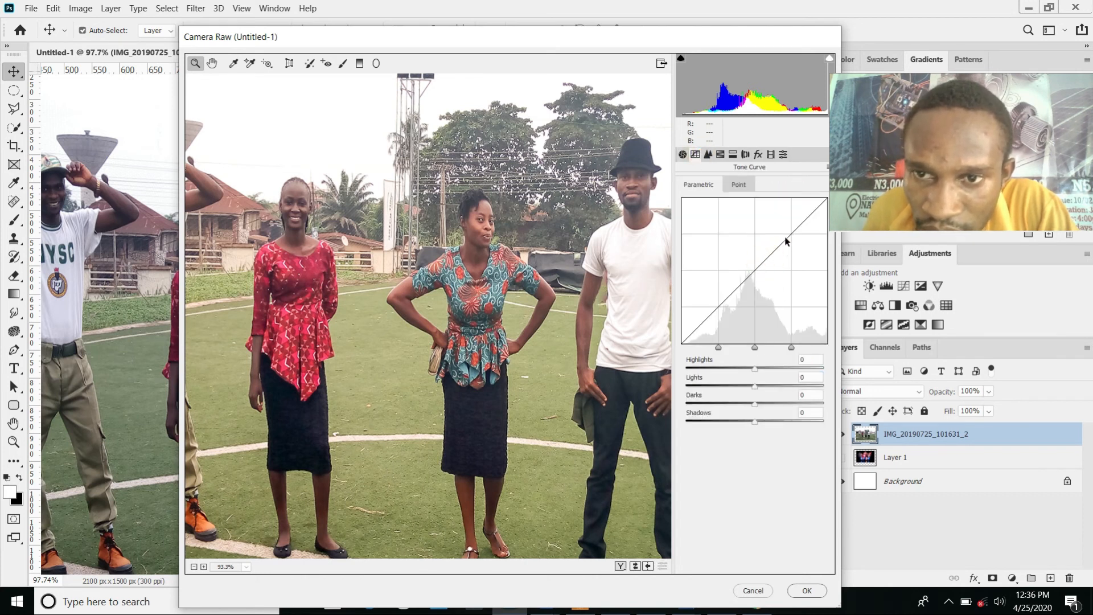
left_click_drag(791, 347, 802, 348)
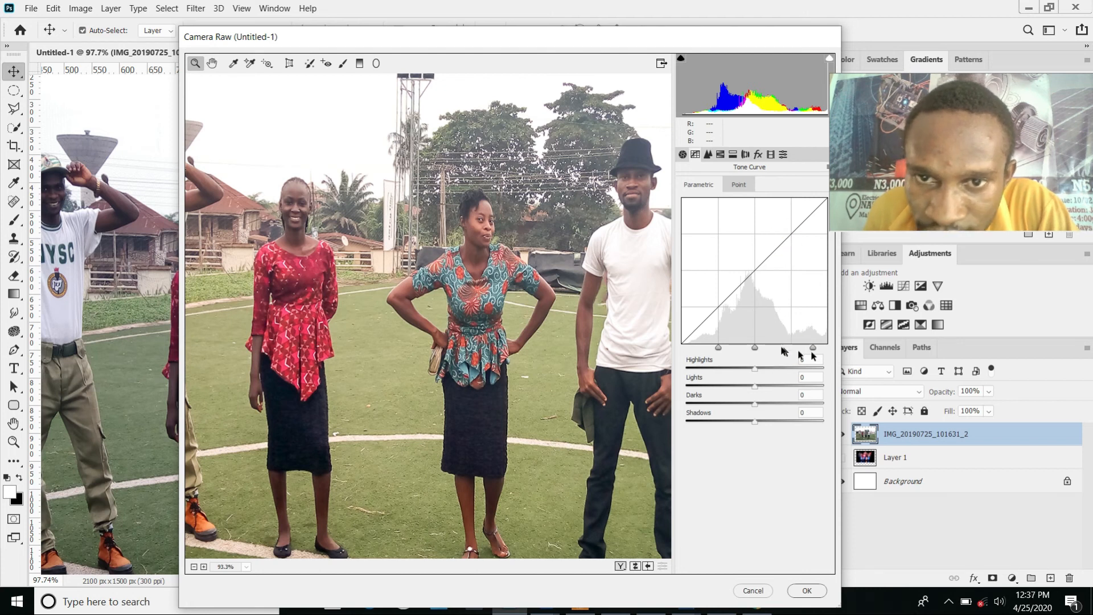
left_click_drag(720, 349, 704, 349)
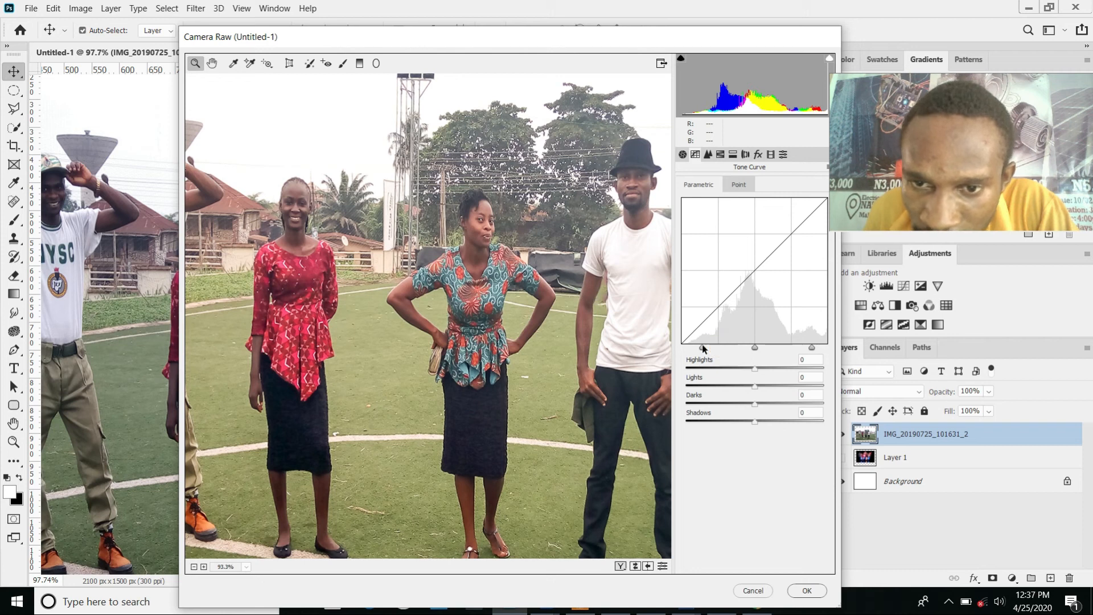
Step: Set the luminance noise reduction to 88 and the luminance detail to 53
left_click(709, 155)
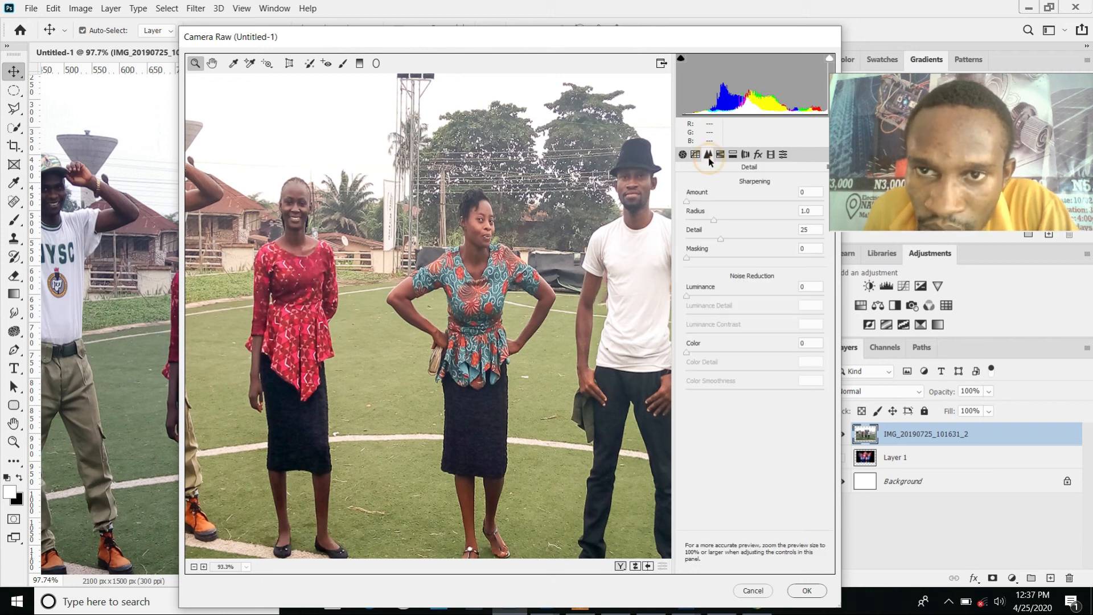
left_click_drag(687, 297, 805, 306)
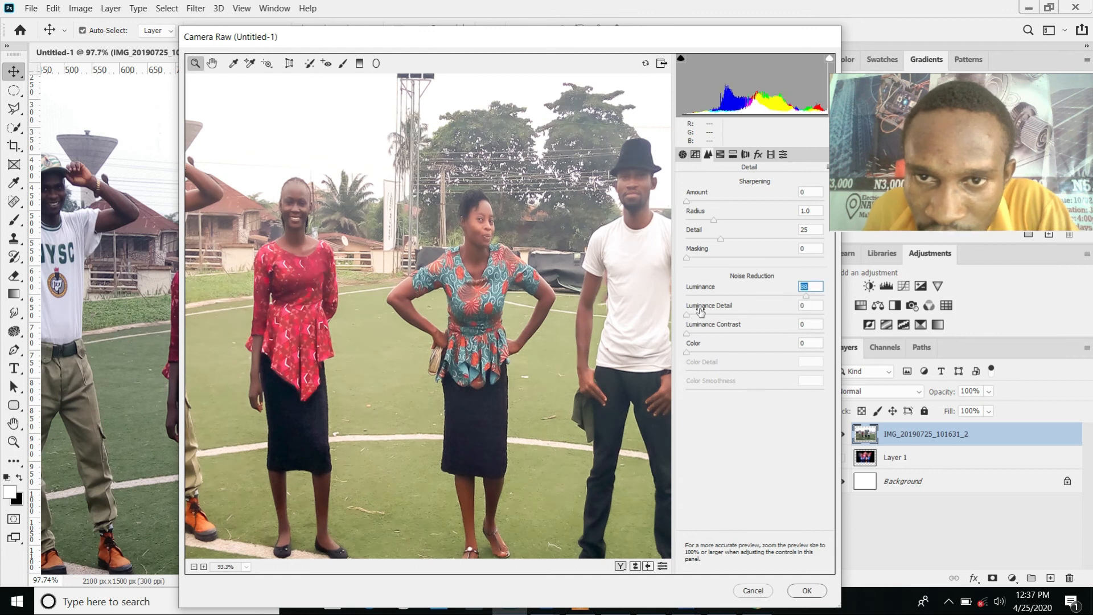
left_click_drag(687, 315, 763, 315)
Step: Set the sharpening amount to 31, luminance noise reduction to 57 and luminance detail to 10
left_click_drag(723, 195, 778, 215)
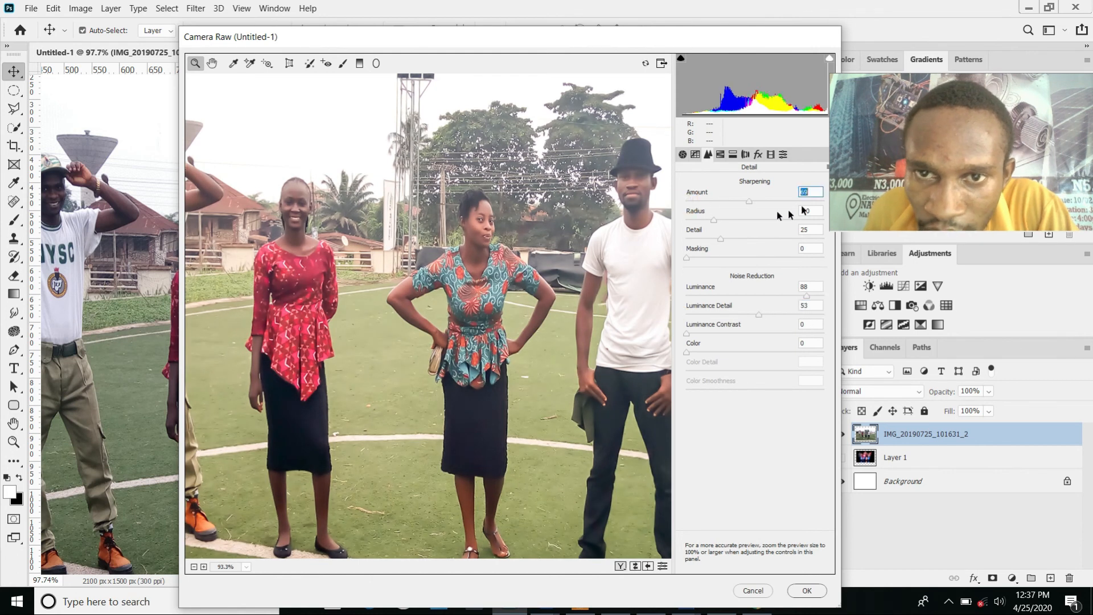
left_click_drag(743, 200, 723, 199)
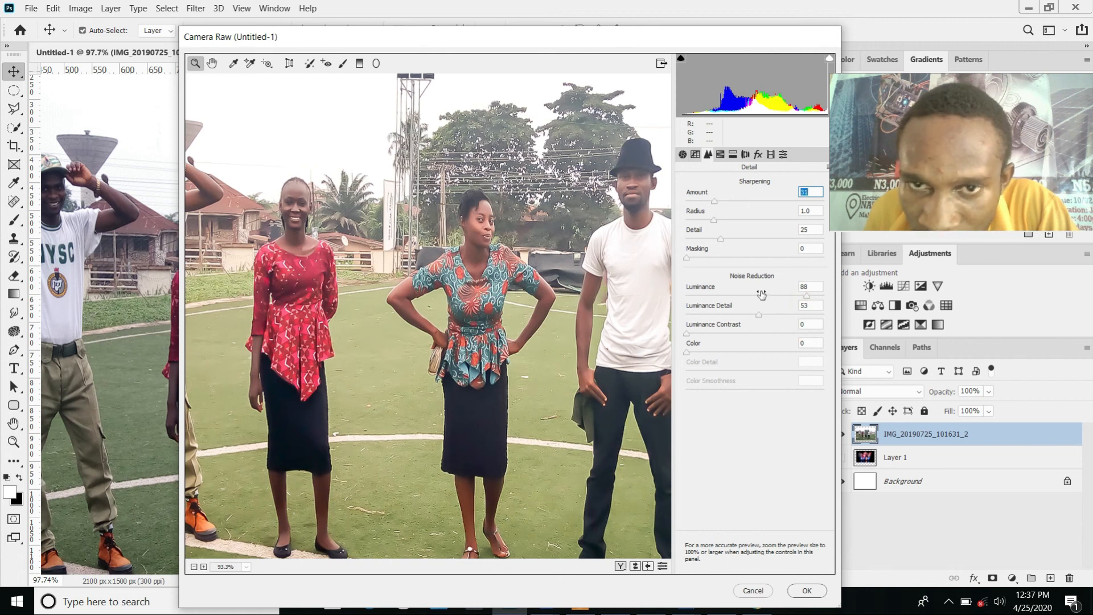
left_click_drag(806, 296, 697, 315)
left_click(764, 314)
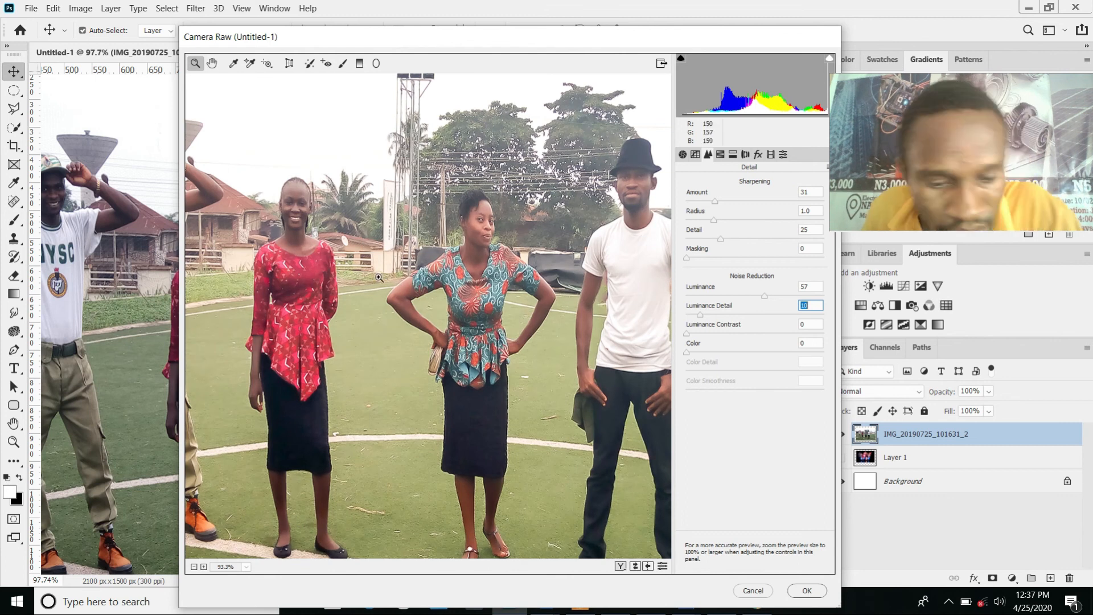
left_click_drag(374, 276, 497, 157)
Step: Try a slight positive lens distortion correction and reset its amount to 0
left_click(746, 155)
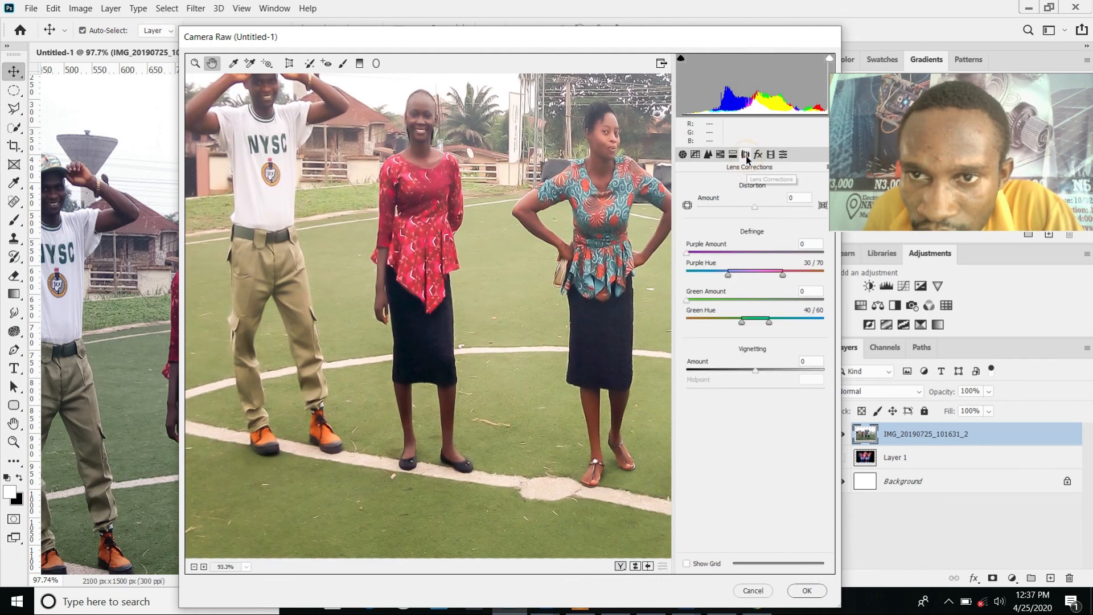
mouse_move(755, 208)
left_mouse_down()
mouse_move(725, 209)
mouse_move(762, 214)
left_mouse_up()
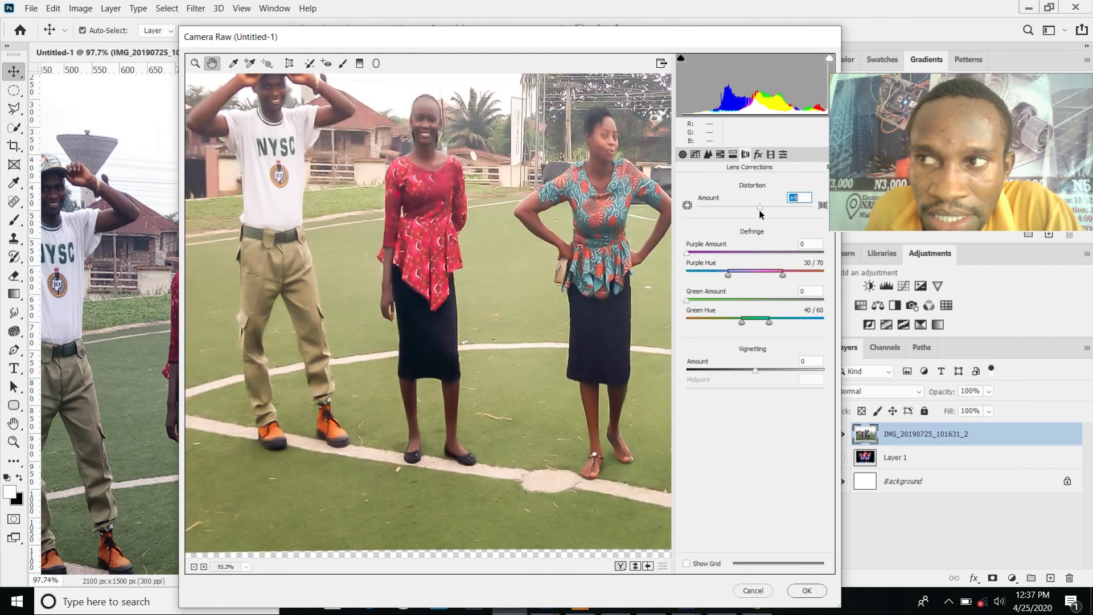
left_click_drag(762, 214, 755, 211)
type("0")
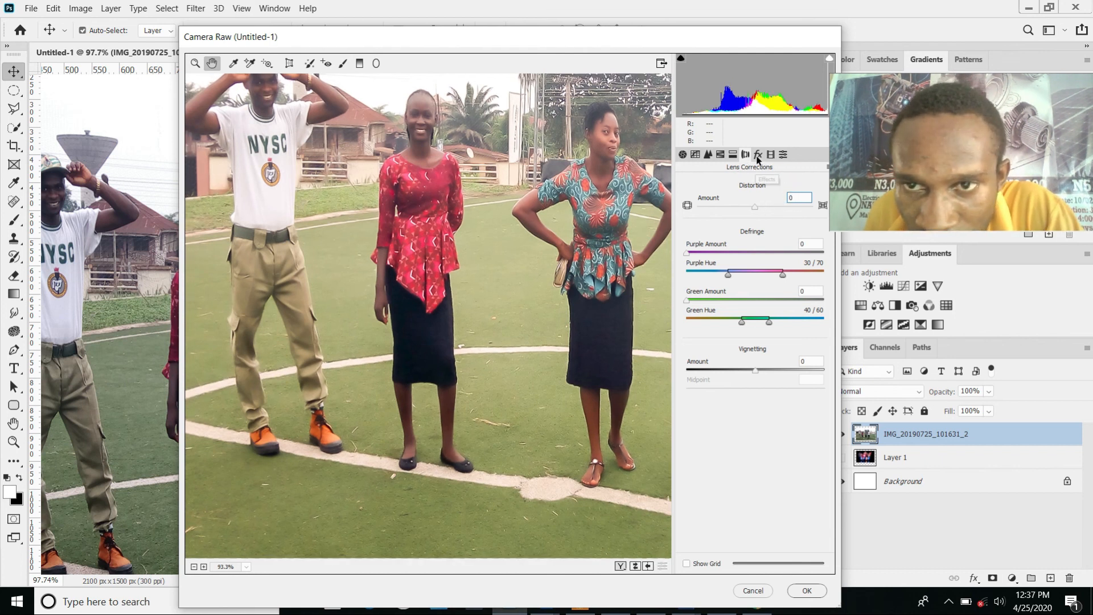
Step: Set the sharpening amount to 37, try stronger luminance noise reduction and reset the luminance to 0
left_click(716, 161)
double_click(716, 202)
left_click(720, 202)
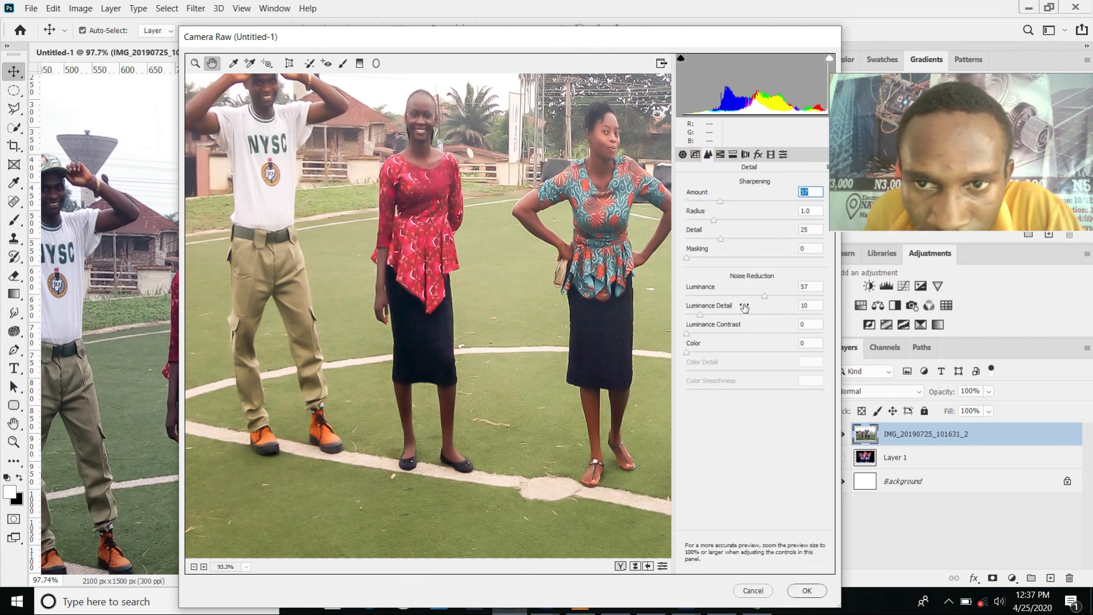
left_click_drag(766, 297, 787, 296)
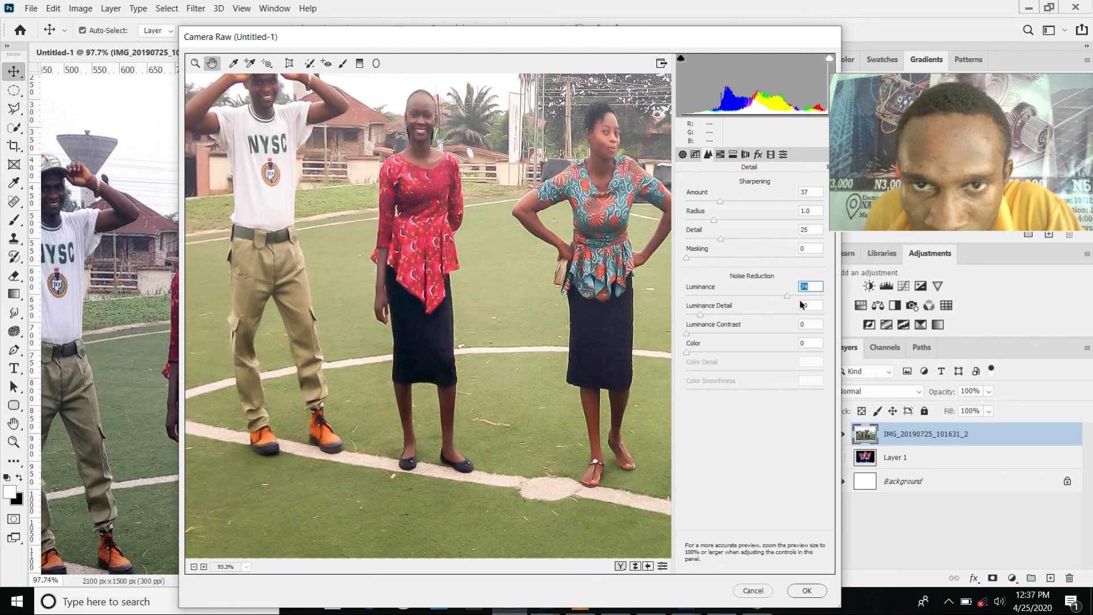
key("Tab")
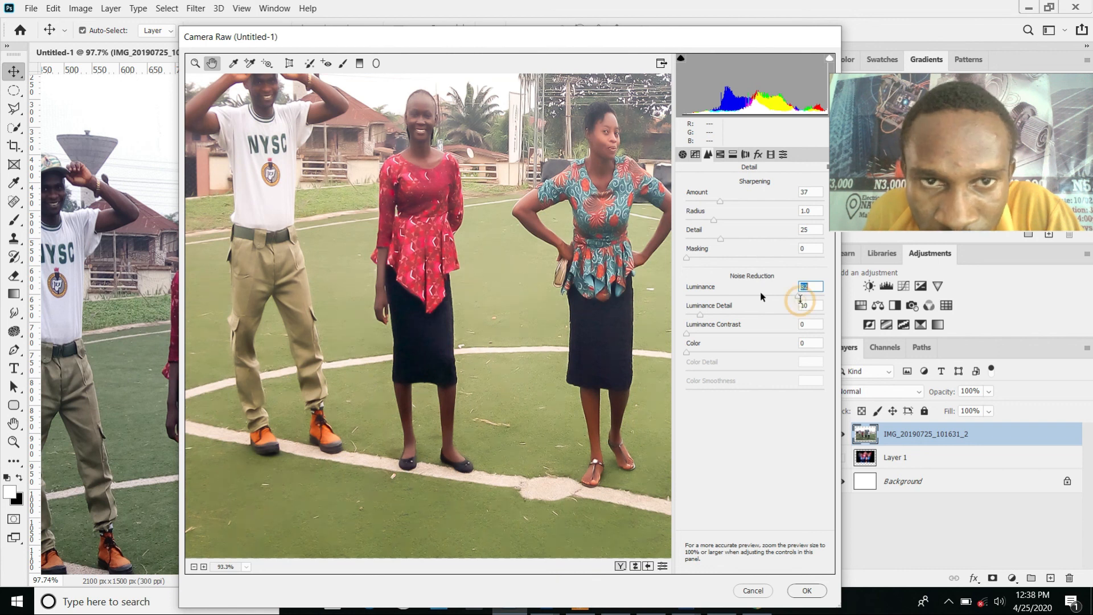
double_click(799, 297)
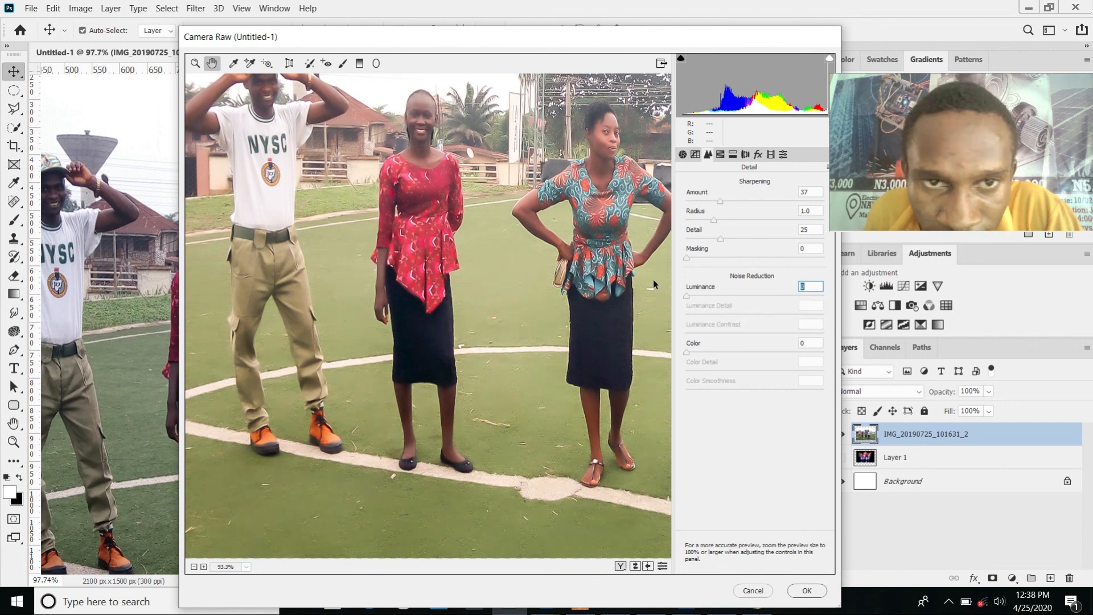
Step: Set luminance noise reduction to 30, luminance detail to 7 and sharpening amount to 0, and apply the Camera Raw filter
left_click_drag(688, 292, 696, 314)
left_click(721, 203)
left_click_drag(689, 209, 674, 211)
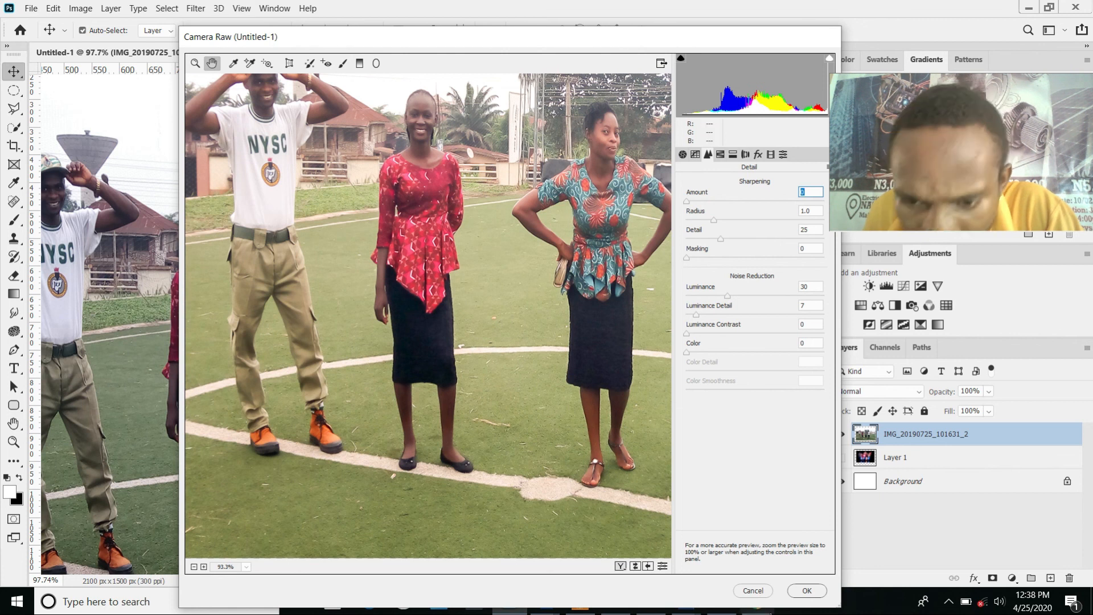
left_click(806, 591)
key("ctrl+0")
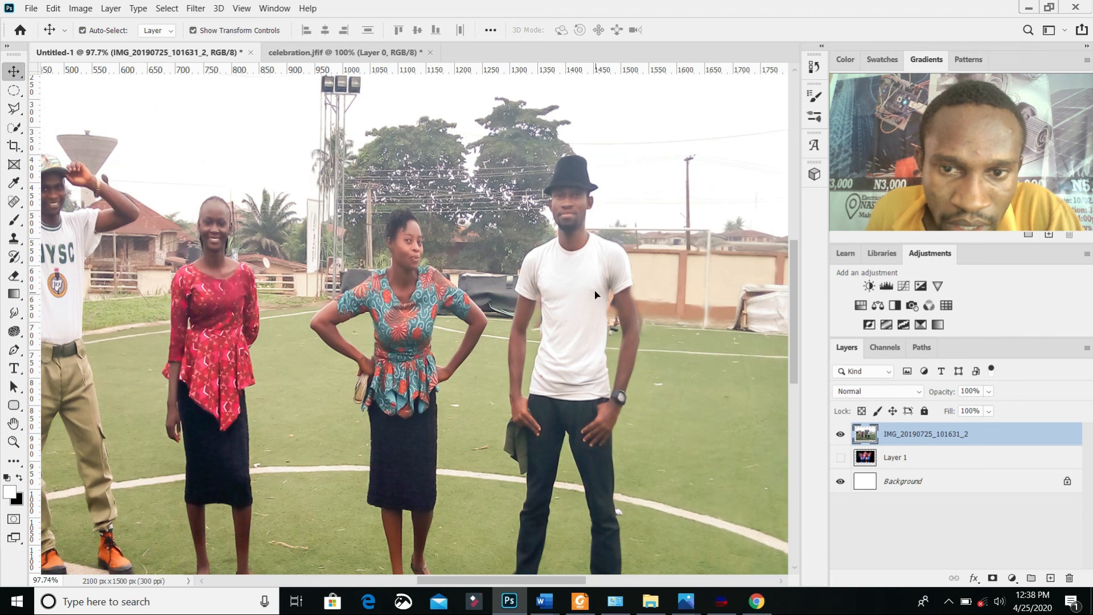
key("ctrl+minus")
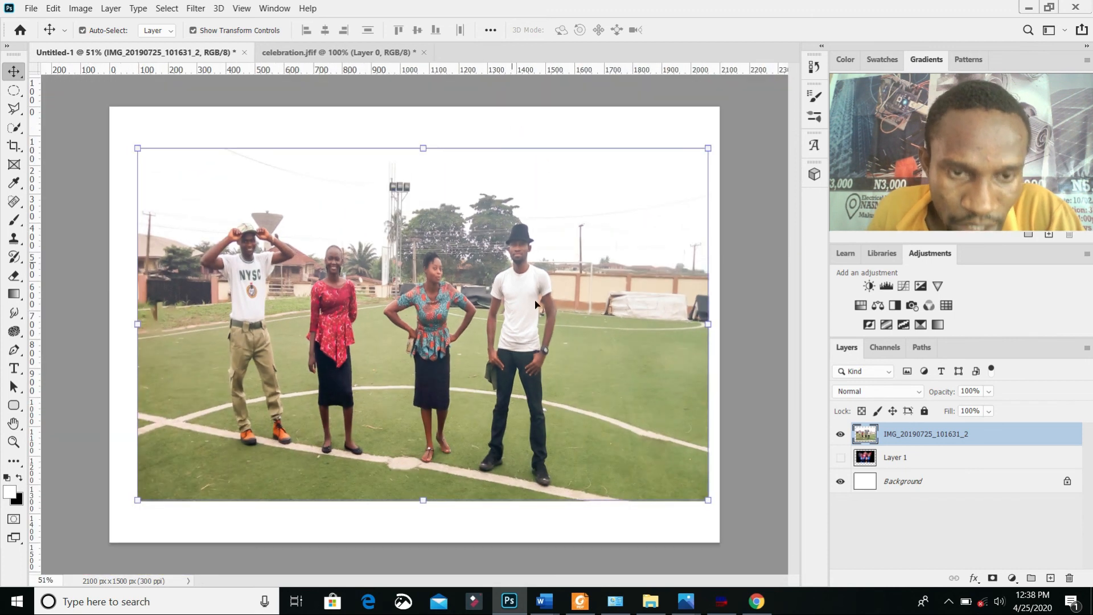